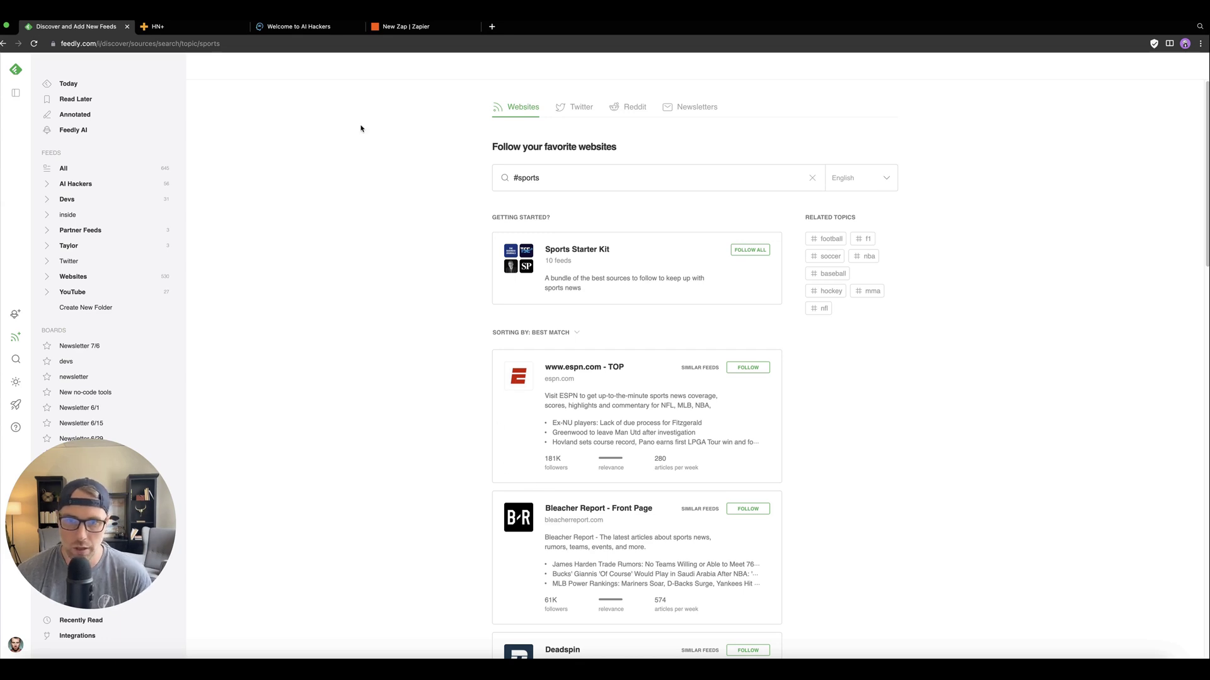
- Browse the AI Hackers story list, then return to Feedly's feed discovery page
{"action": "left_click", "coordinate": [315, 29]}
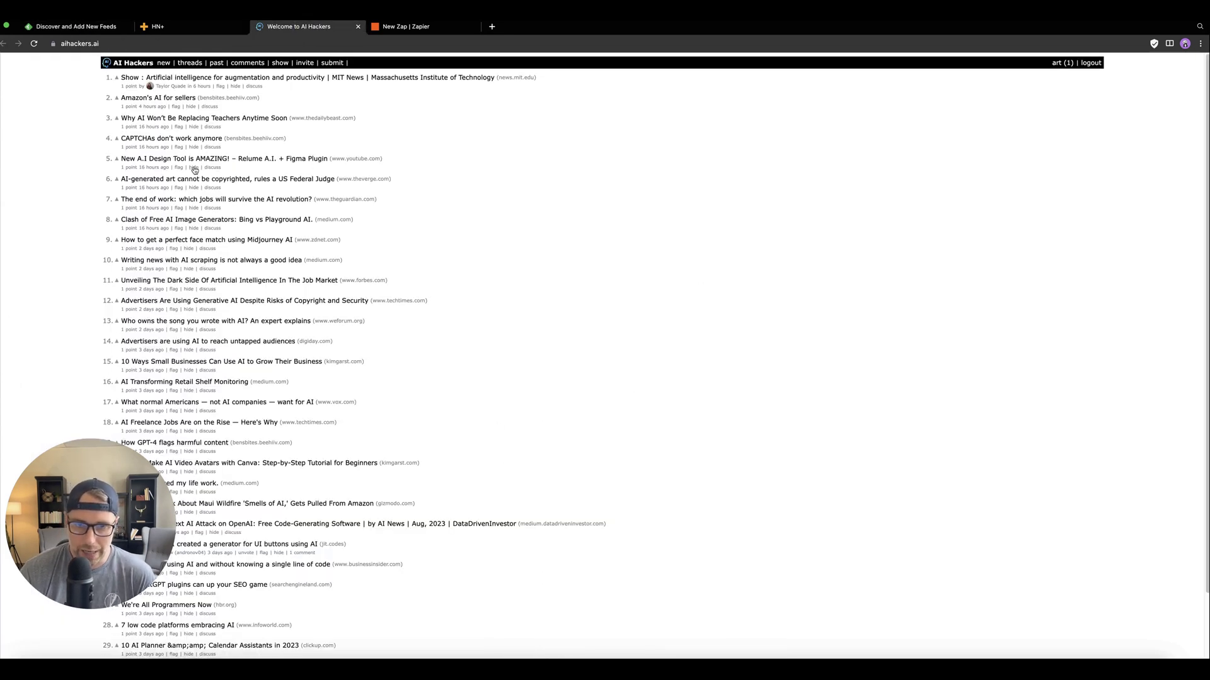
{"action": "scroll", "coordinate": [195, 191], "scroll_direction": "down", "scroll_amount": 3}
{"action": "scroll", "coordinate": [199, 190], "scroll_direction": "up", "scroll_amount": 3}
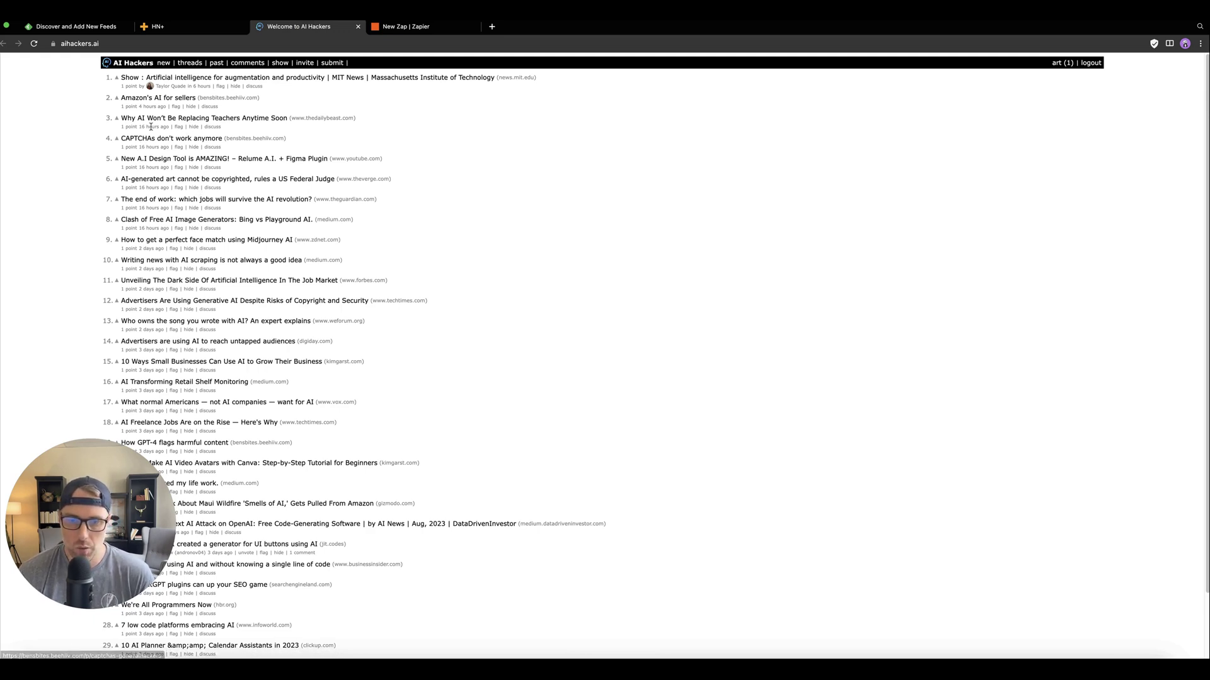
{"action": "left_click", "coordinate": [90, 28]}
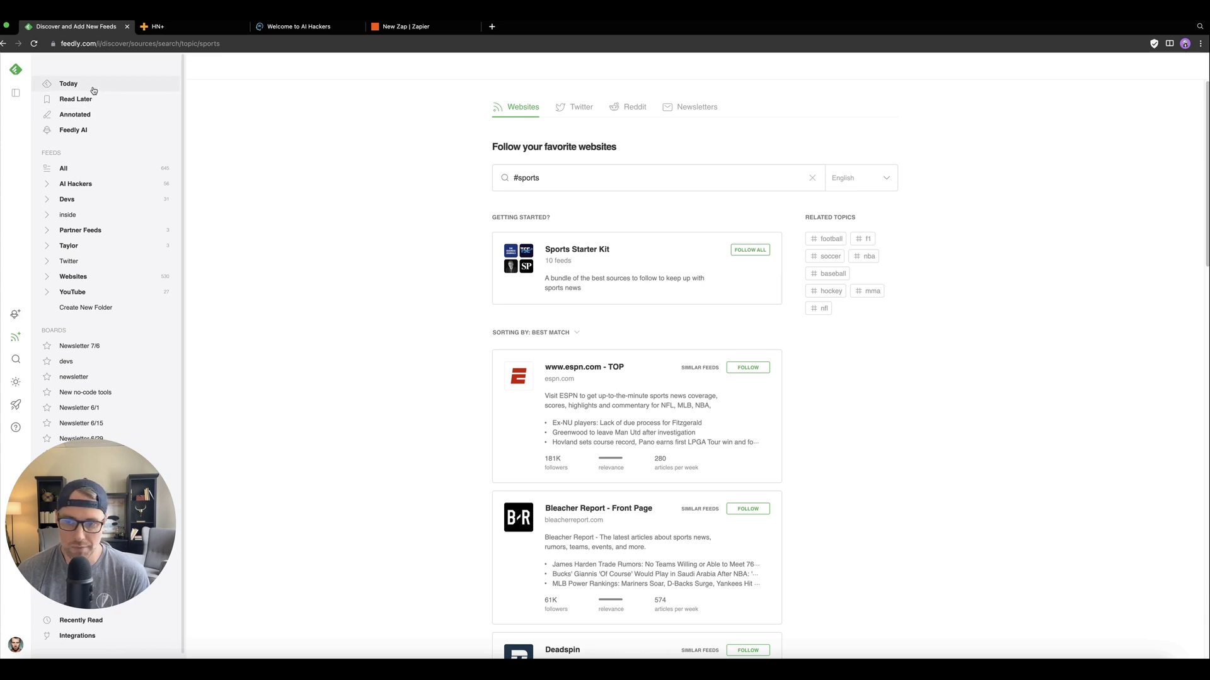
- Search Feedly's discovery page for 'sports' feeds and look over the results
{"action": "left_click", "coordinate": [17, 341]}
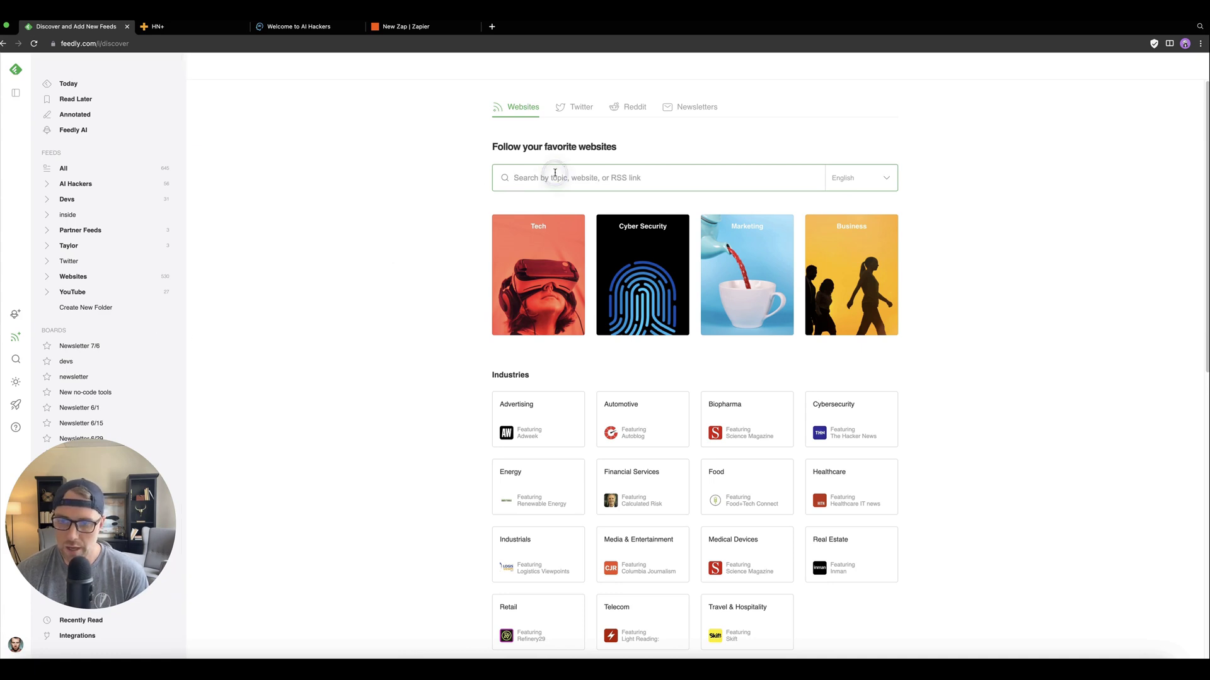
{"action": "type", "text": "sports"}
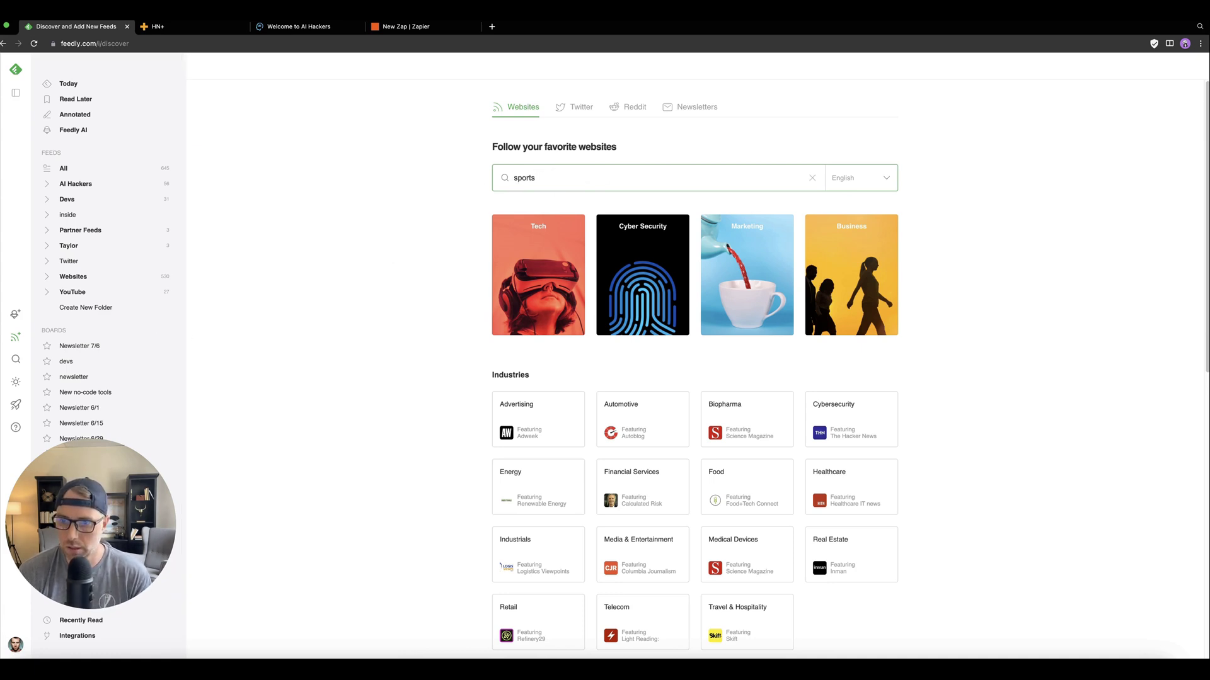
{"action": "key", "text": "Return"}
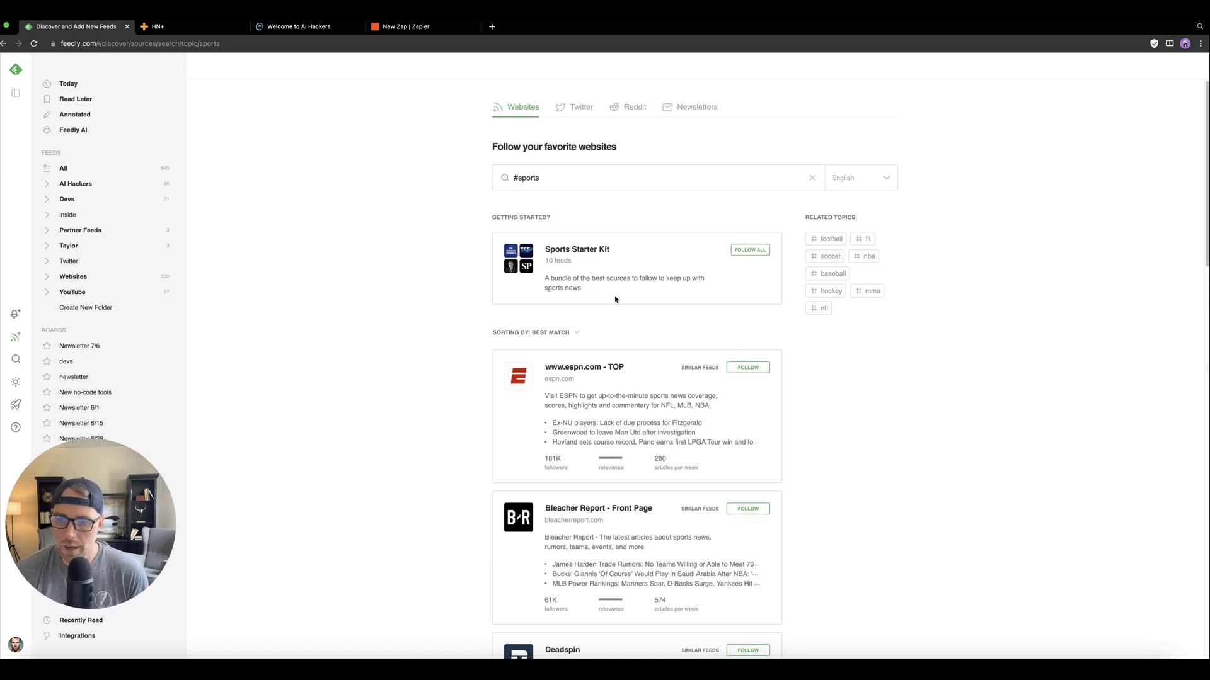
{"action": "scroll", "coordinate": [577, 405], "scroll_direction": "down", "scroll_amount": 3}
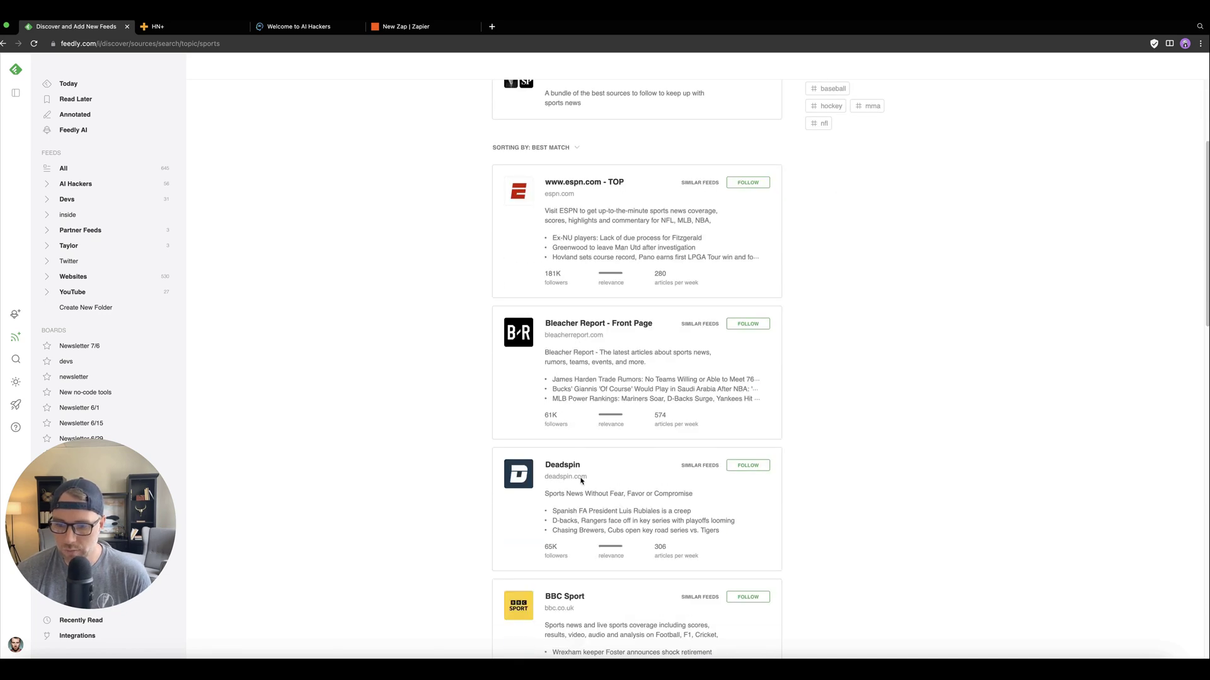
{"action": "scroll", "coordinate": [628, 386], "scroll_direction": "up", "scroll_amount": 3}
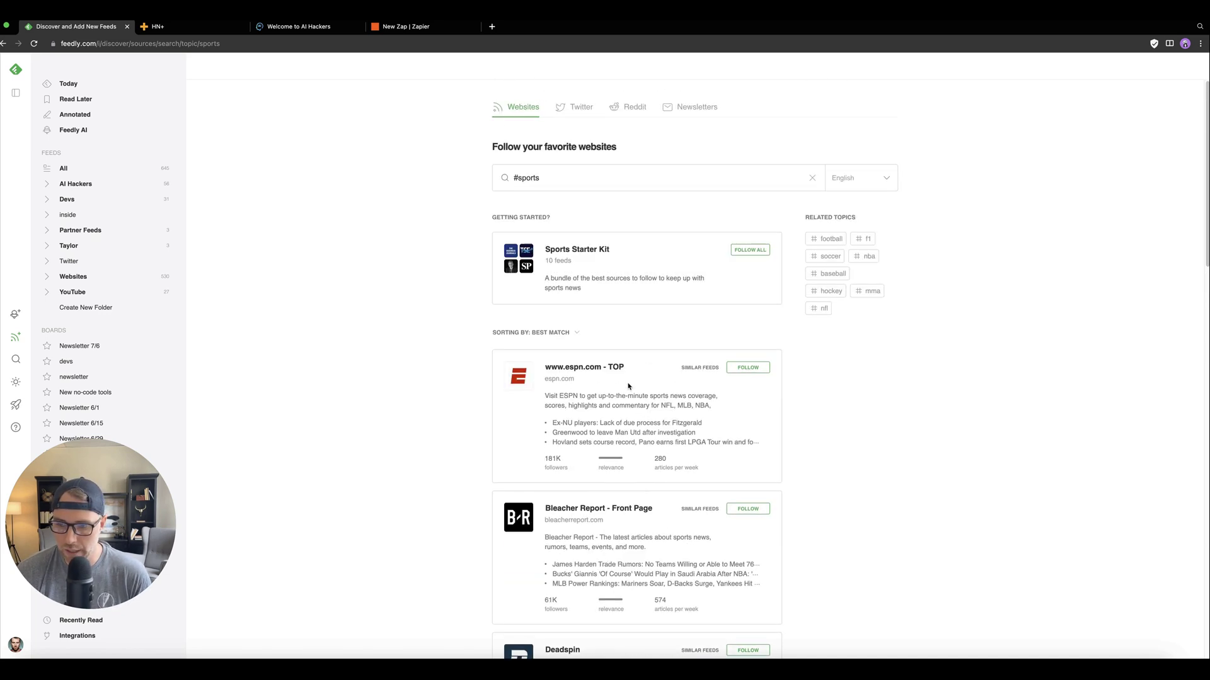
- Review the Sports Starter Kit's feeds and choose to follow the whole kit
{"action": "left_click", "coordinate": [599, 252]}
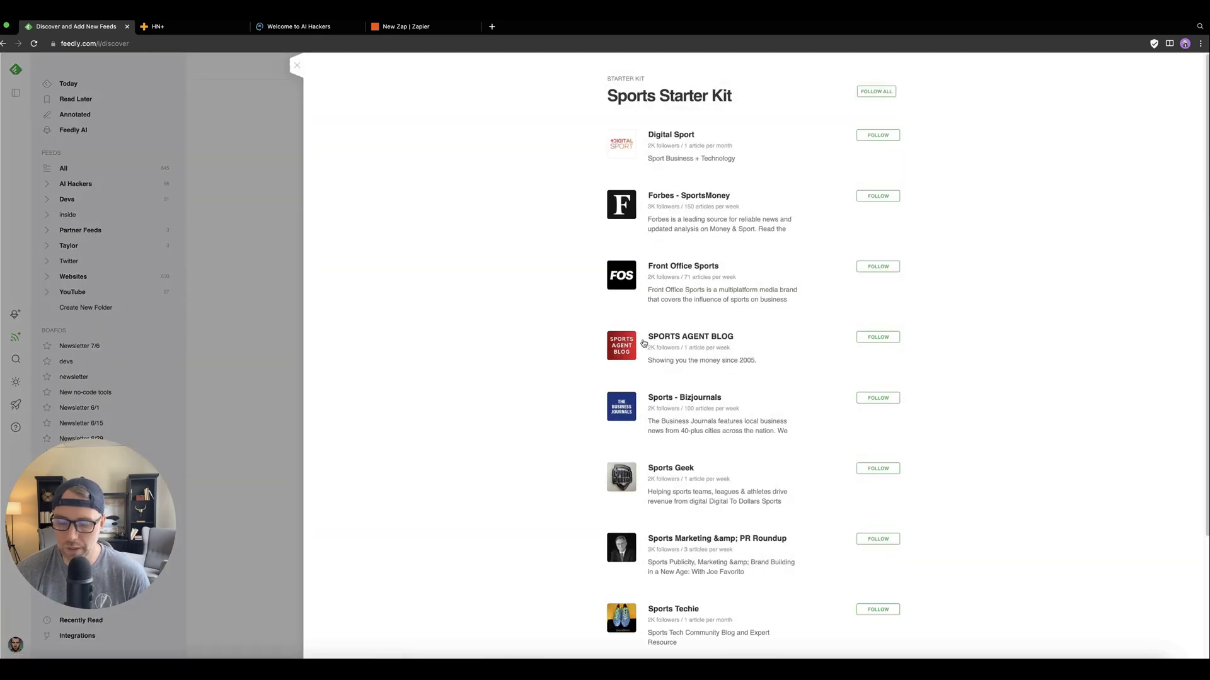
{"action": "scroll", "coordinate": [642, 338], "scroll_direction": "down", "scroll_amount": 3}
{"action": "scroll", "coordinate": [623, 432], "scroll_direction": "up", "scroll_amount": 3}
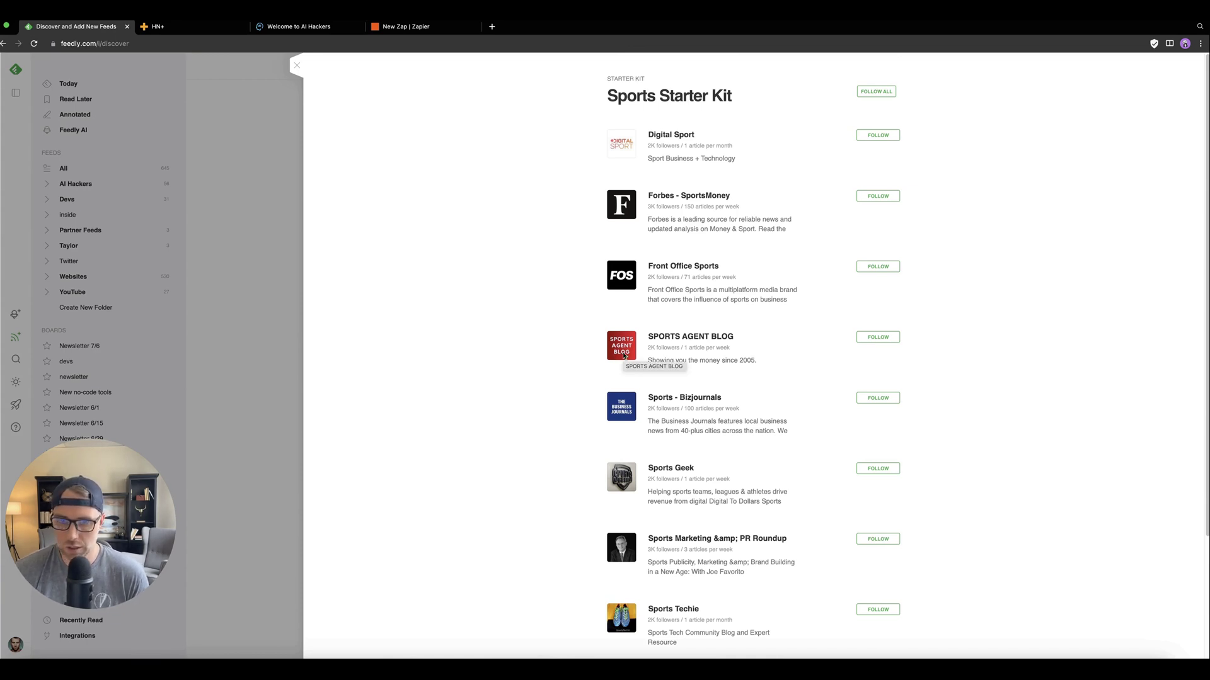
{"action": "left_click", "coordinate": [296, 65]}
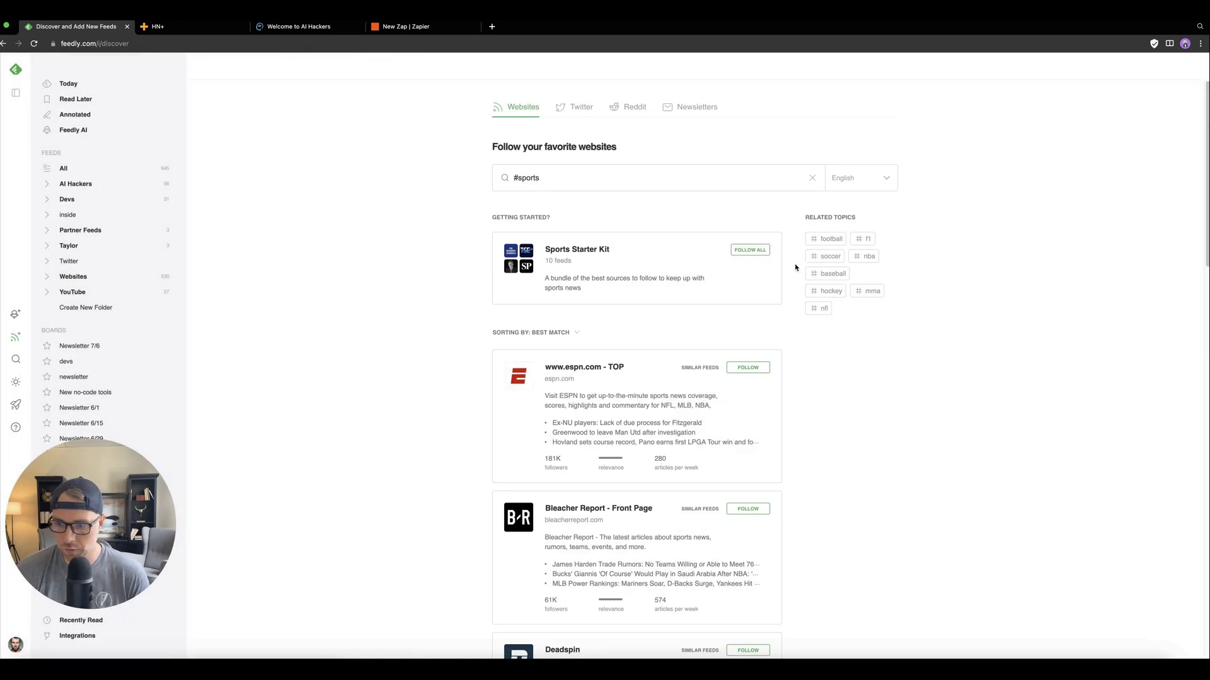
{"action": "left_click", "coordinate": [762, 251]}
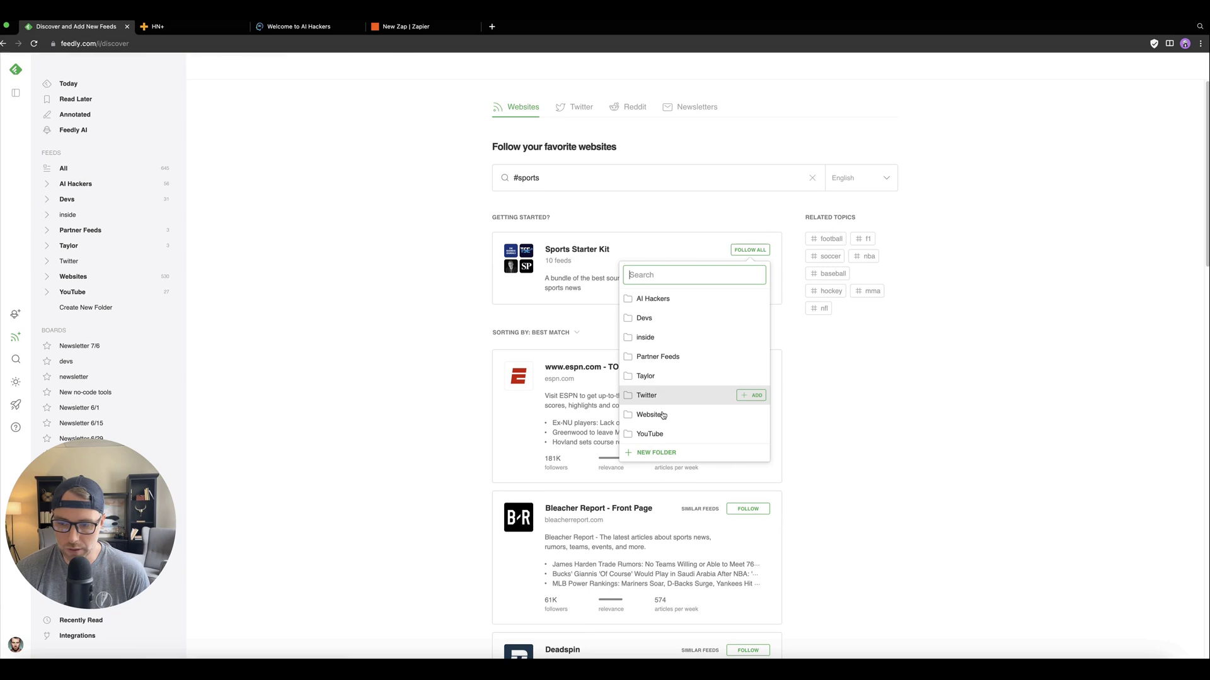
- Create a new 'sports' folder that holds all the Sports Starter Kit feeds
{"action": "left_click", "coordinate": [656, 452]}
{"action": "type", "text": "spor"}
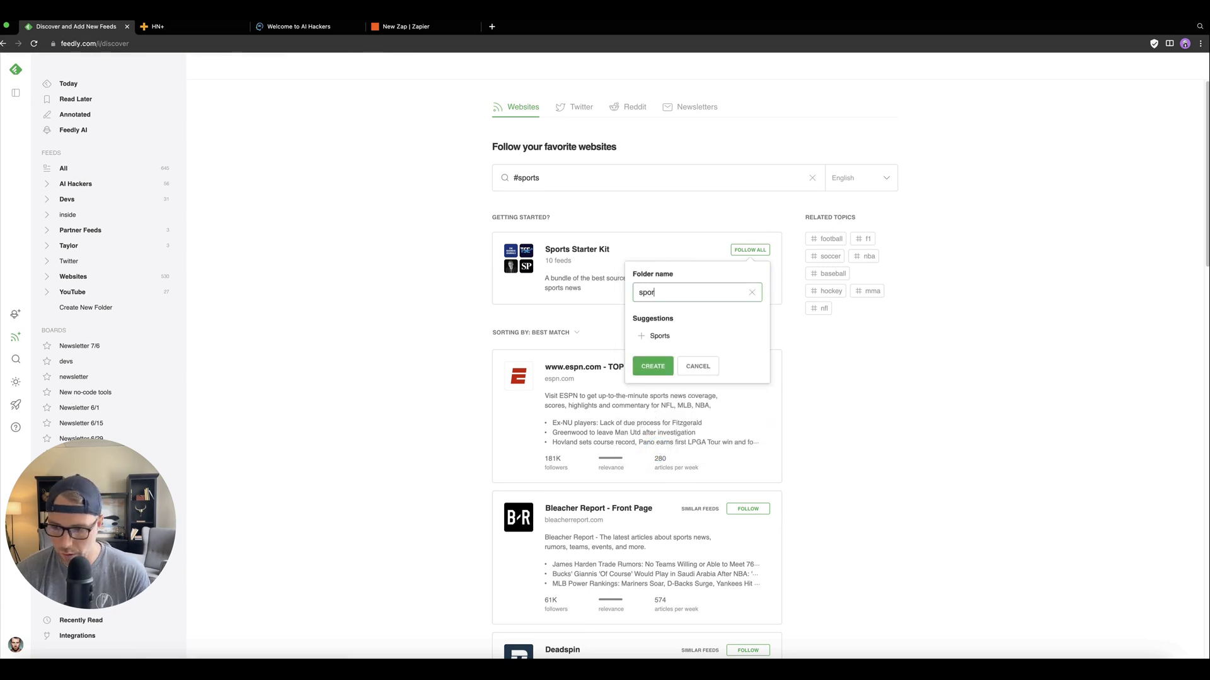
{"action": "type", "text": "ts"}
{"action": "left_click", "coordinate": [653, 323]}
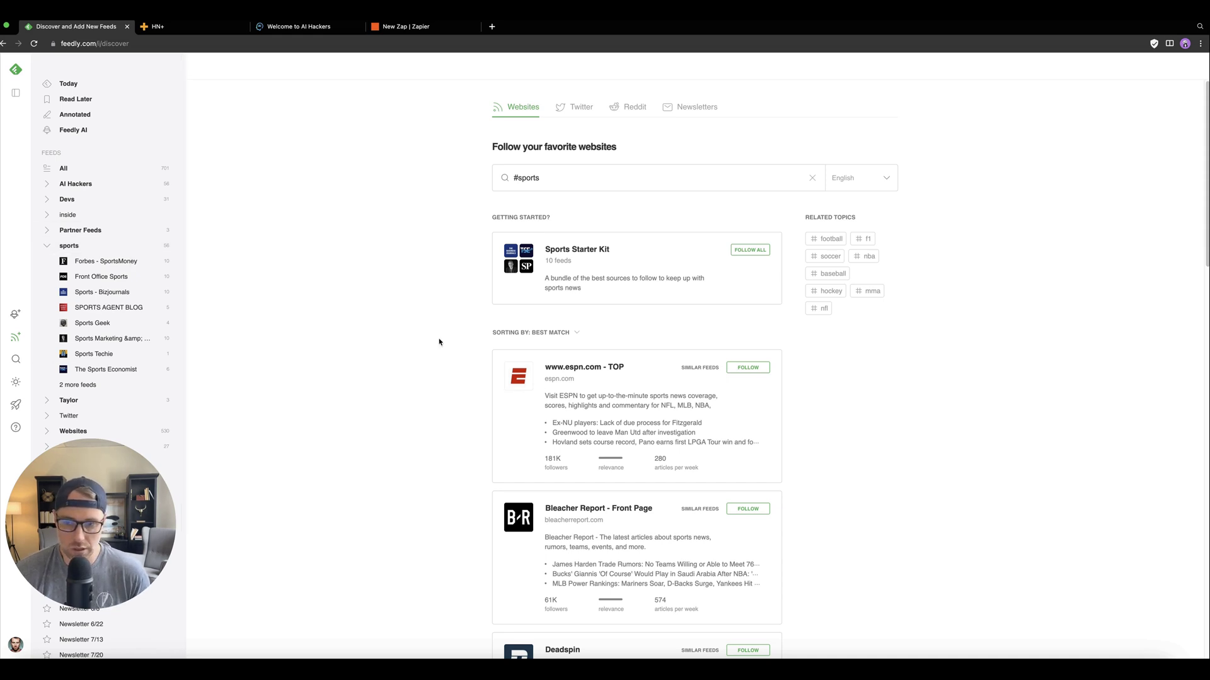
- Rerun the sports search and add SkySports | News to the sports folder, then go to Zapier
{"action": "left_click", "coordinate": [556, 176]}
{"action": "key", "text": "Return"}
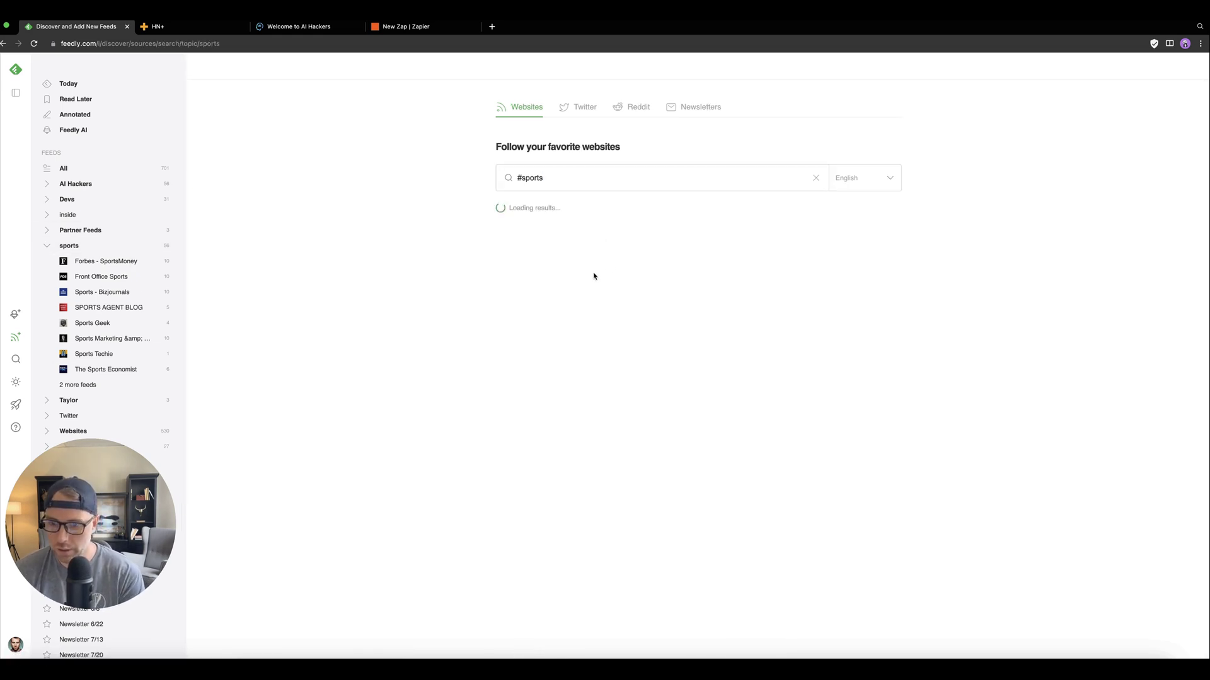
{"action": "scroll", "coordinate": [593, 290], "scroll_direction": "down", "scroll_amount": 15}
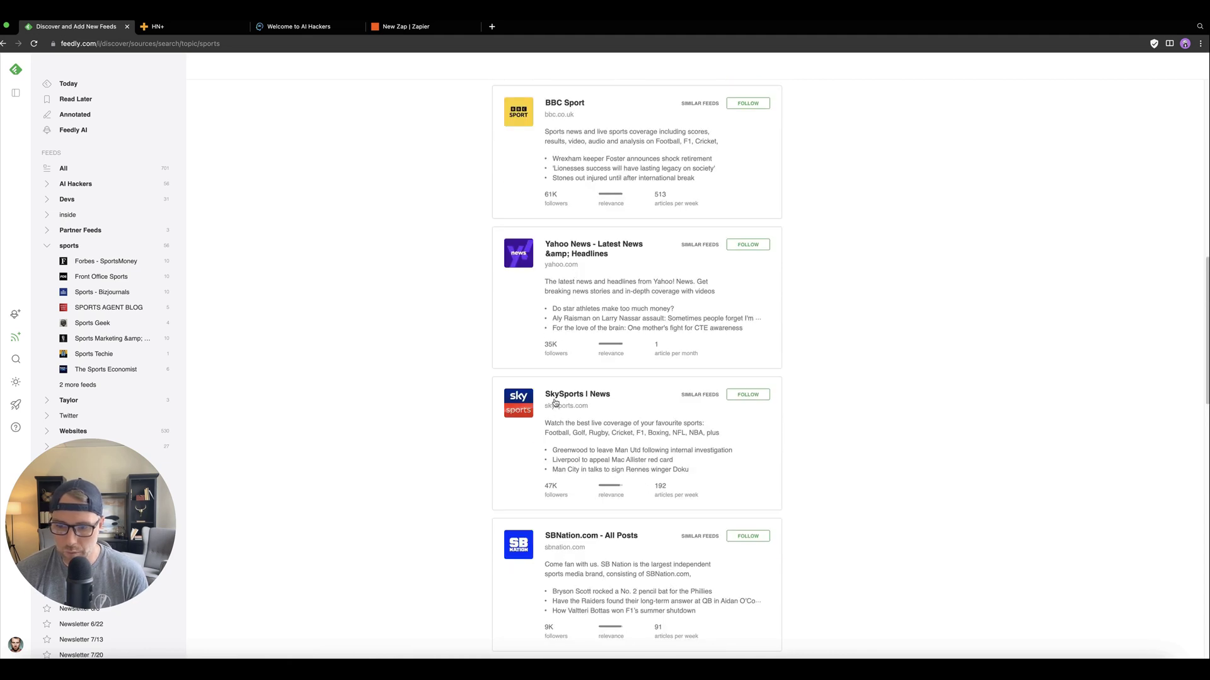
{"action": "left_click", "coordinate": [745, 397]}
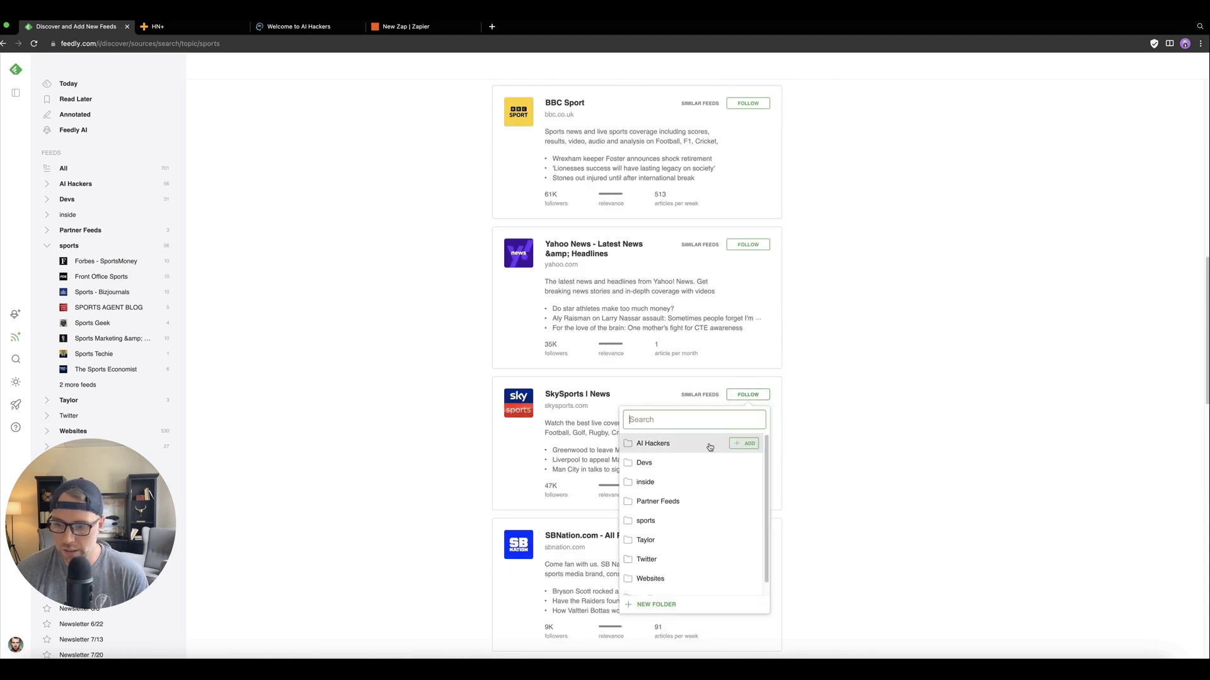
{"action": "left_click", "coordinate": [742, 521]}
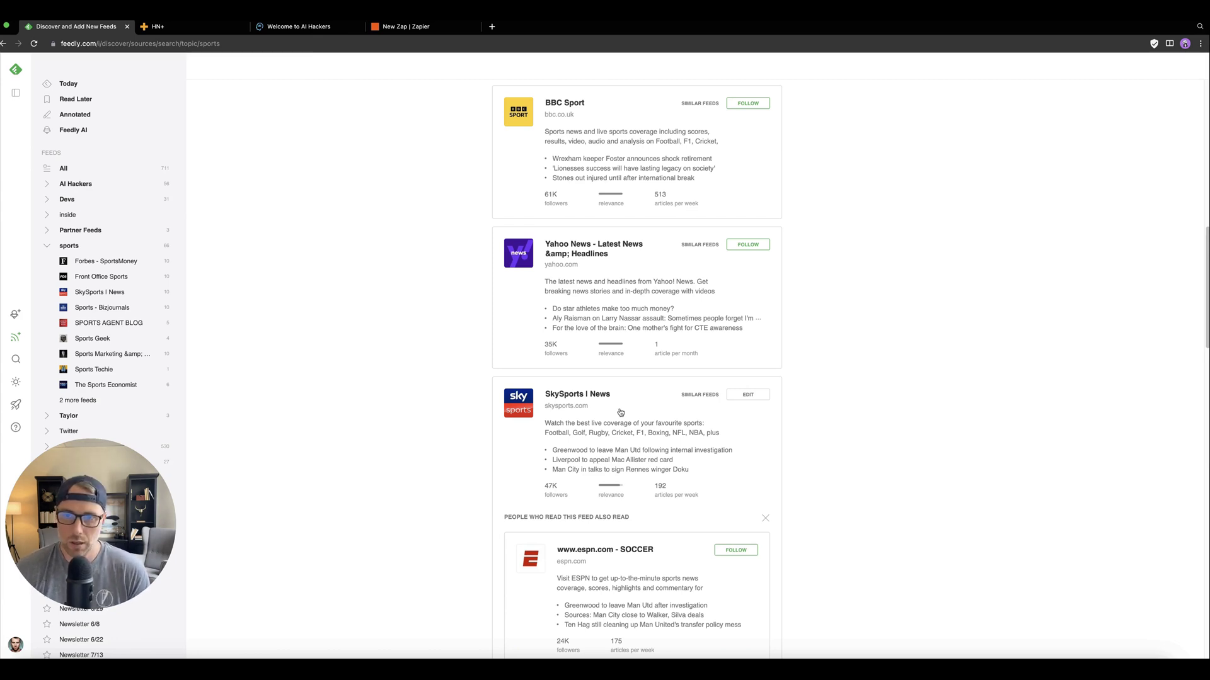
{"action": "left_click", "coordinate": [427, 29]}
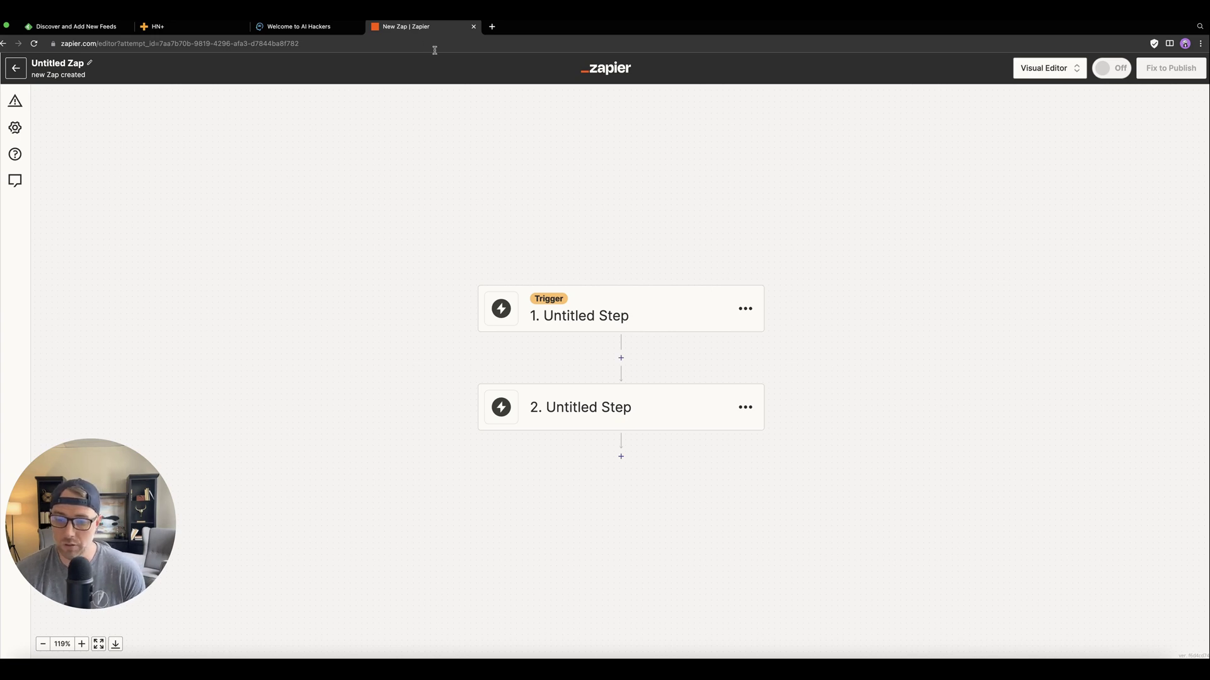
- Set the Zap's trigger app to Feedly with the New Article in Folder event
{"action": "left_click", "coordinate": [573, 312]}
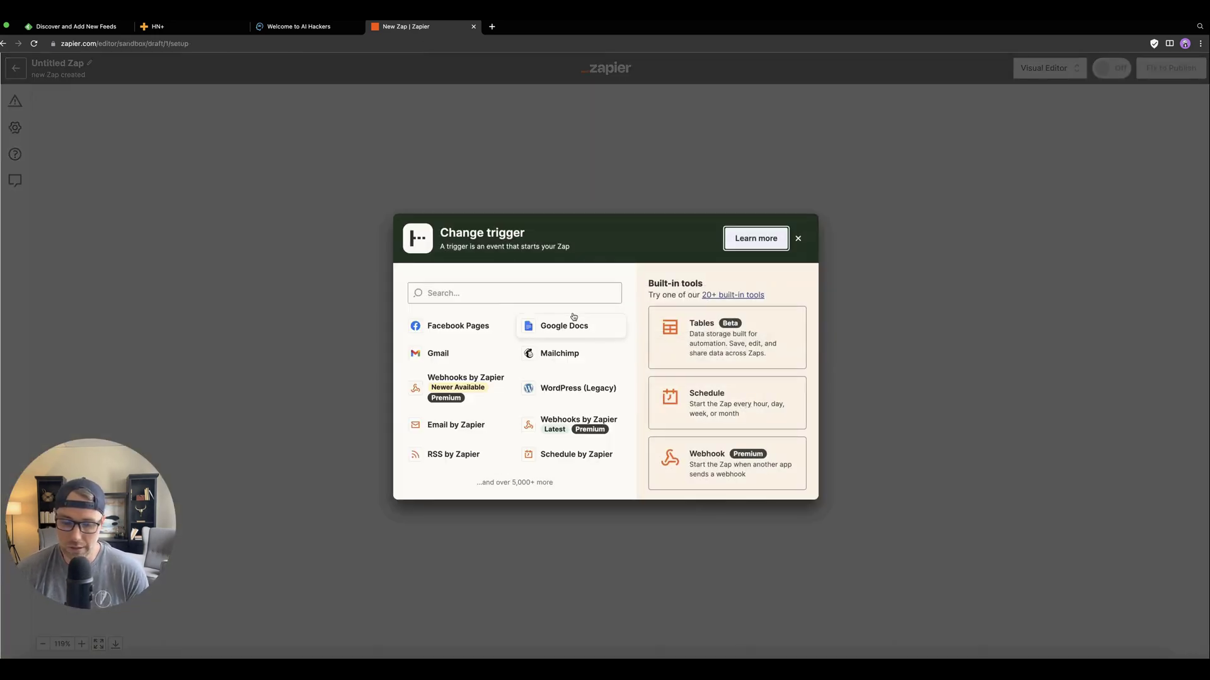
{"action": "left_click", "coordinate": [521, 292]}
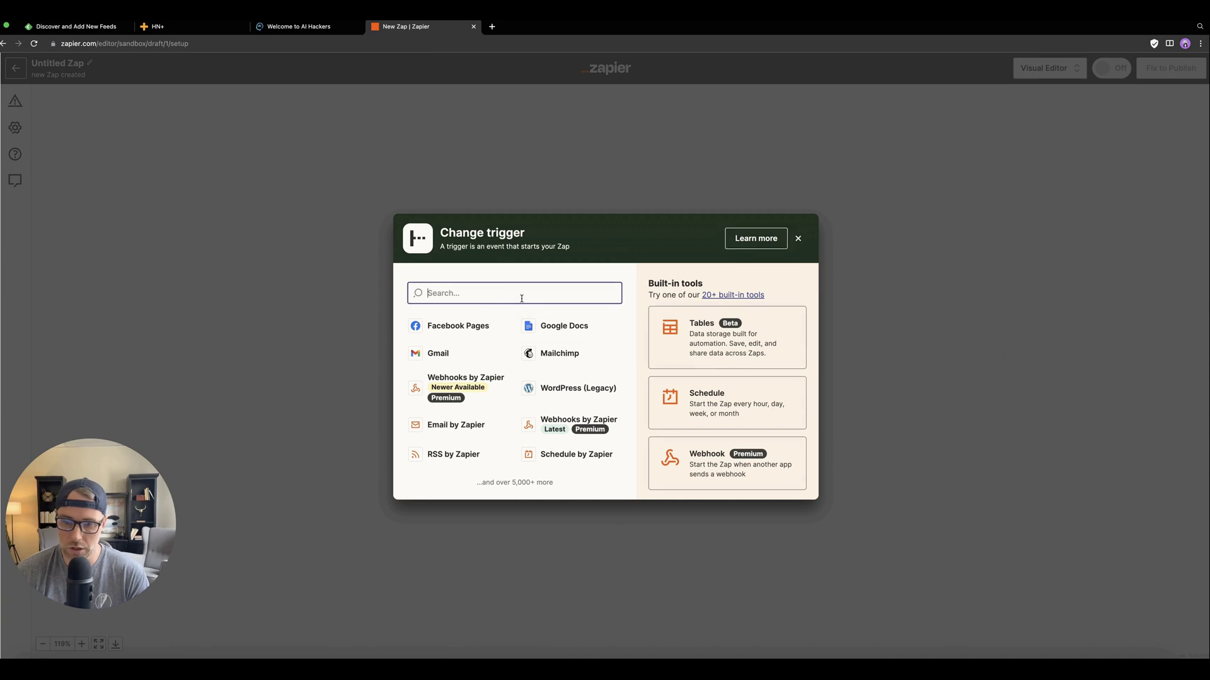
{"action": "type", "text": "feed"}
{"action": "left_click", "coordinate": [472, 329]}
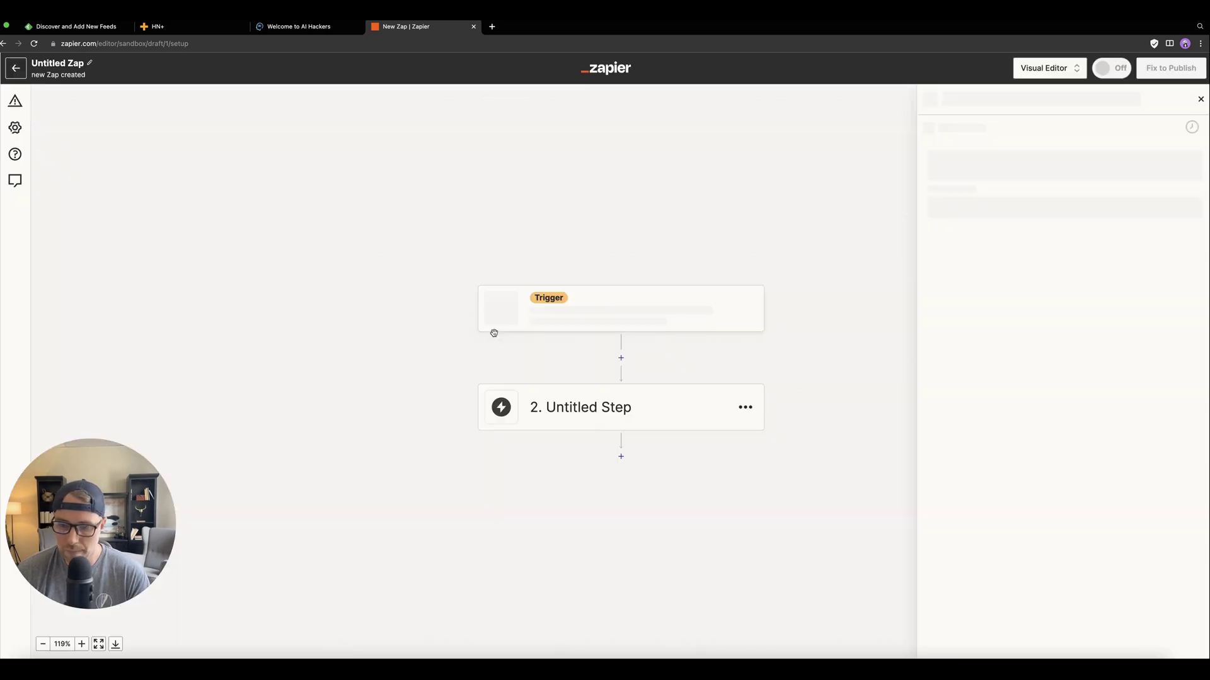
{"action": "left_click", "coordinate": [991, 209]}
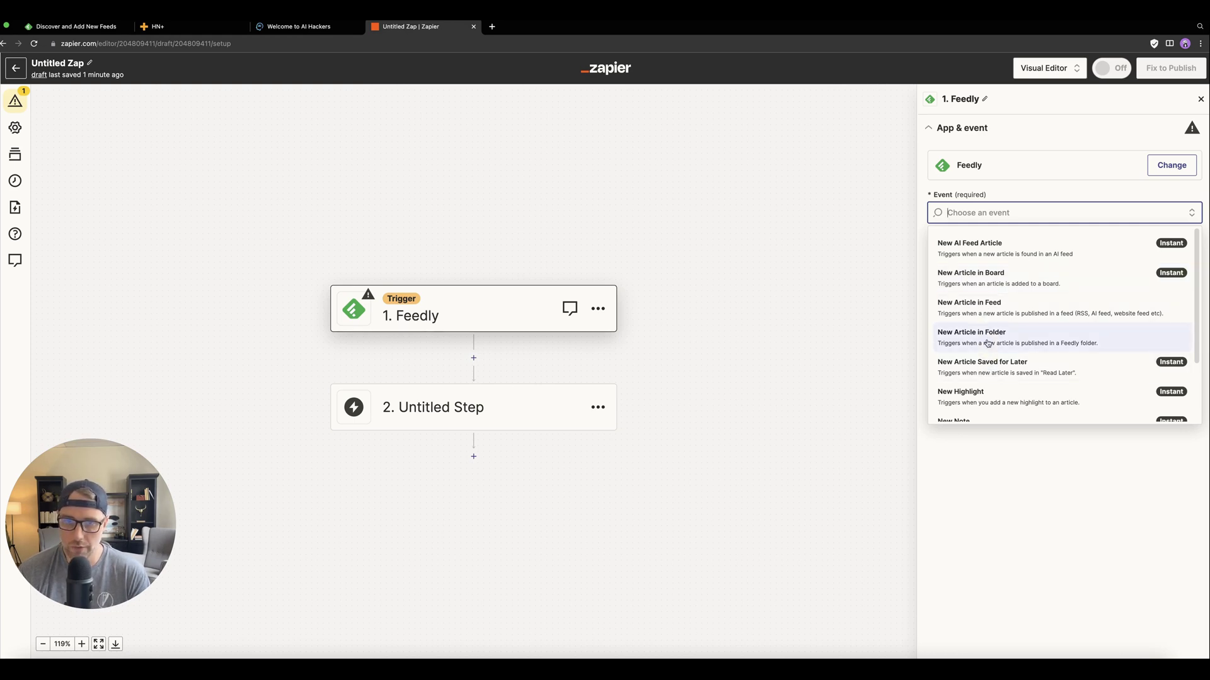
{"action": "left_click", "coordinate": [74, 27]}
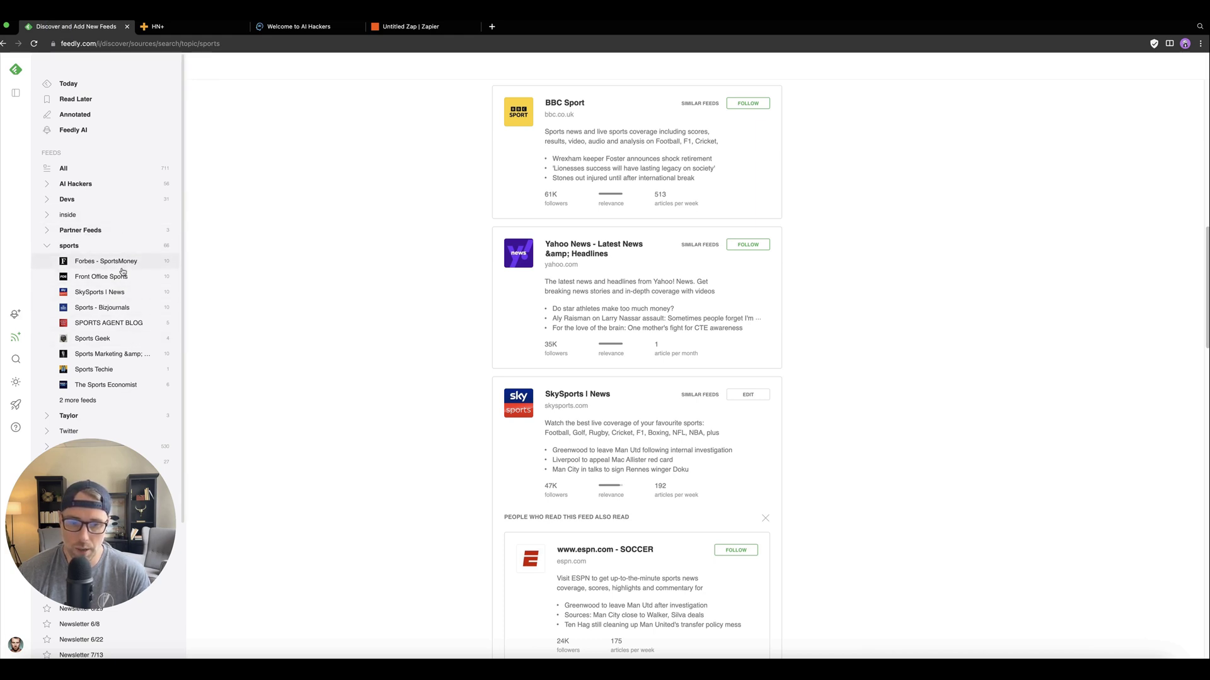
{"action": "left_click", "coordinate": [401, 27]}
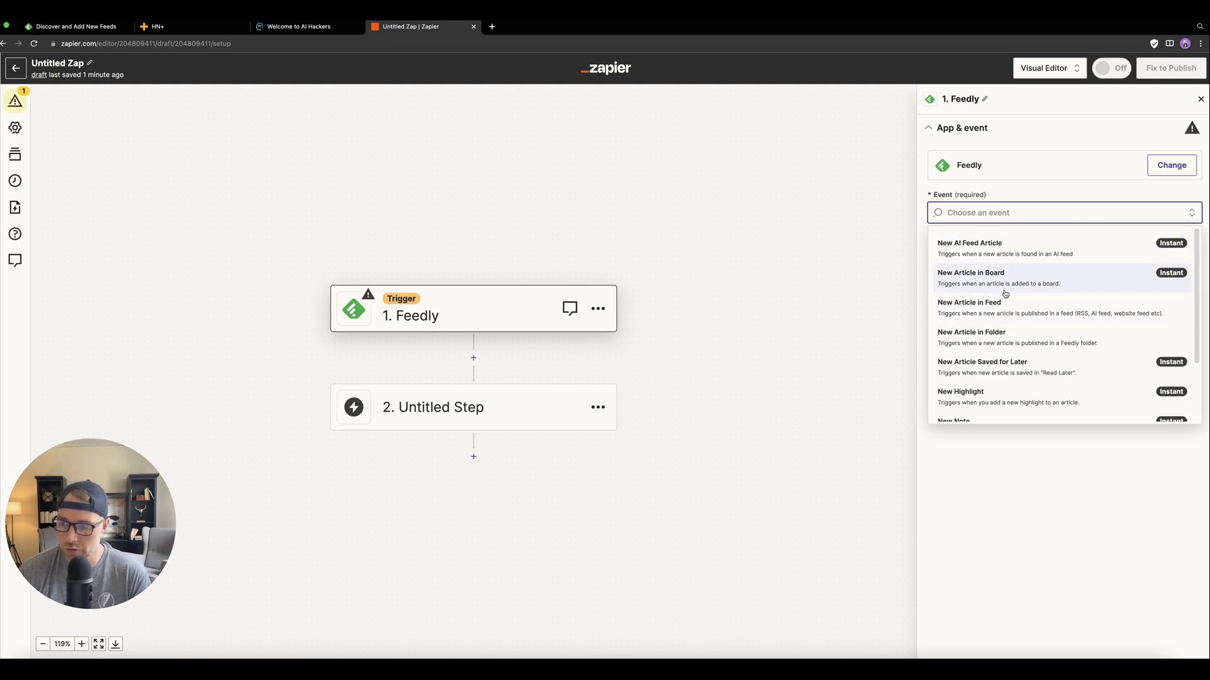
{"action": "left_click", "coordinate": [998, 340]}
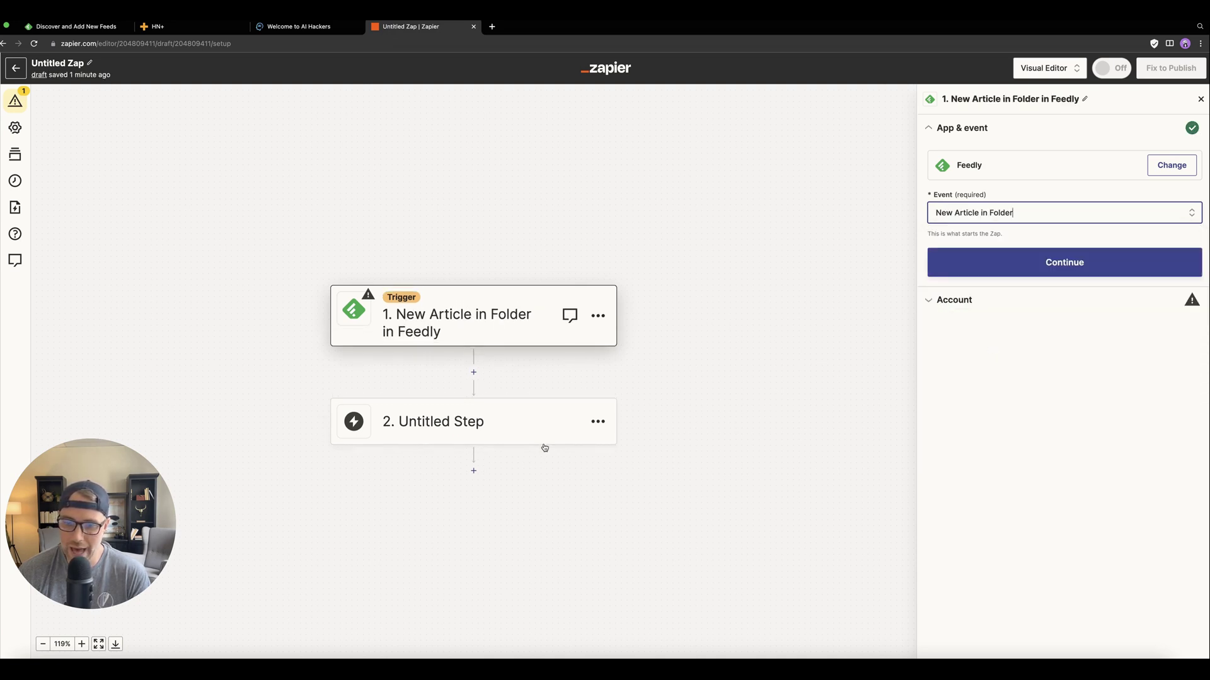
- Connect the Feedly account and have the trigger watch the sports folder
{"action": "left_click", "coordinate": [1030, 258]}
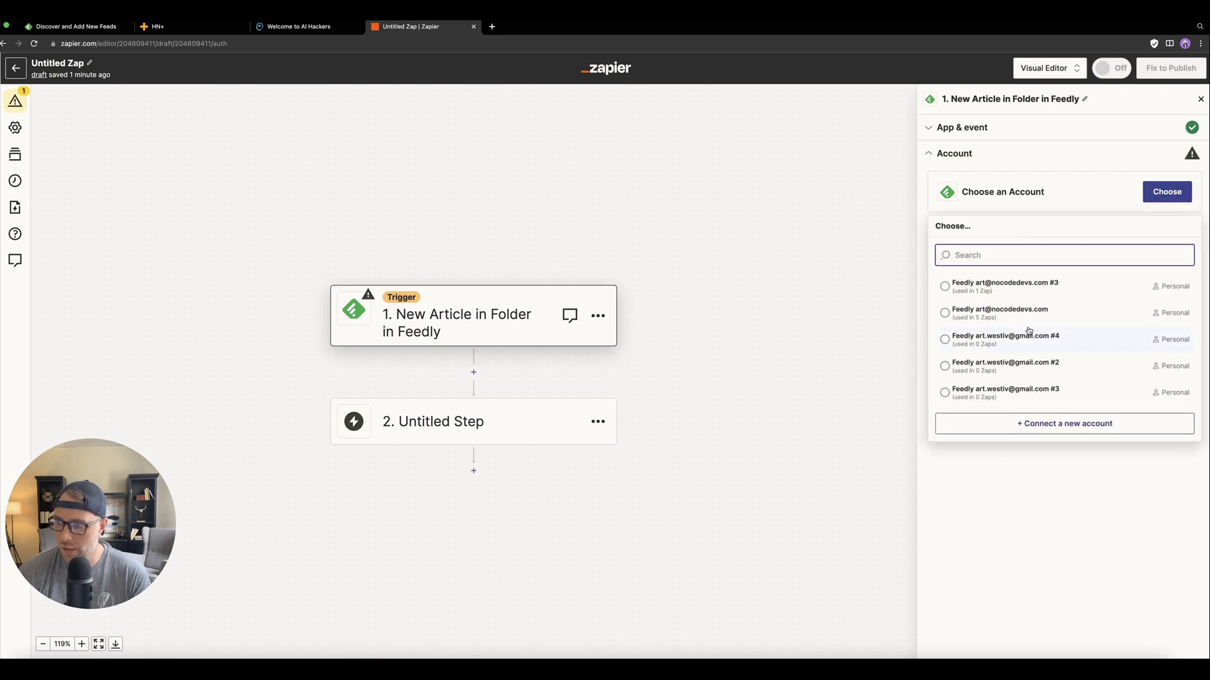
{"action": "left_click", "coordinate": [1018, 311]}
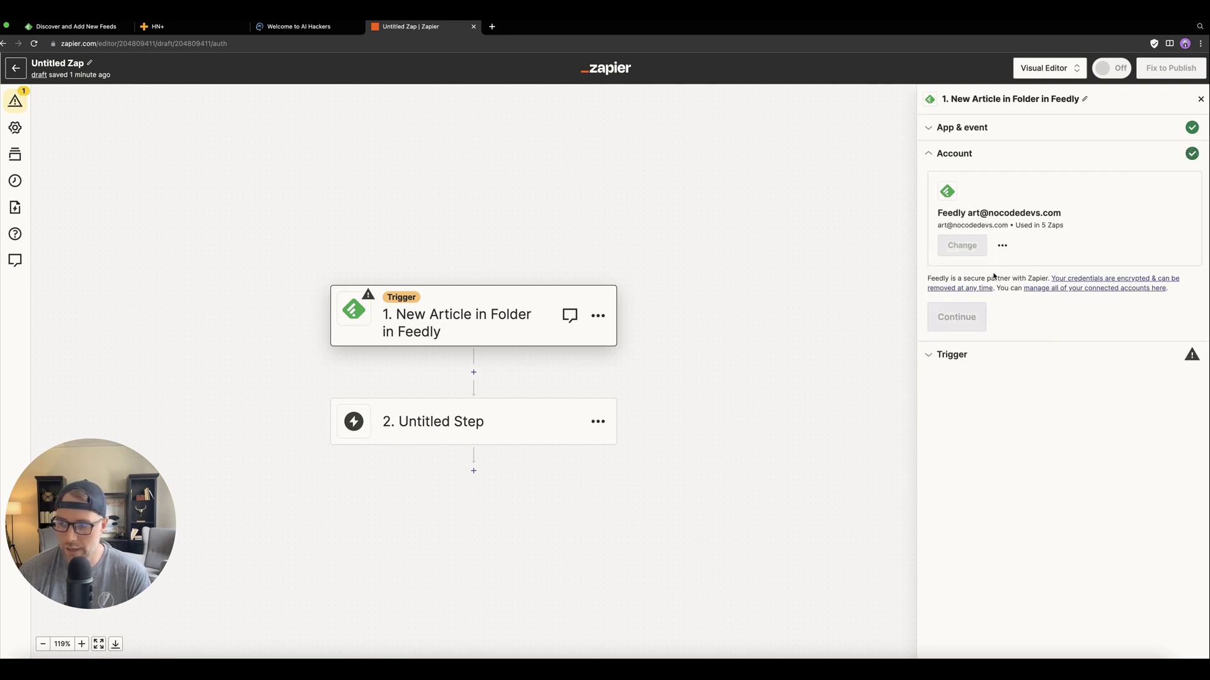
{"action": "left_click", "coordinate": [974, 315]}
{"action": "left_click", "coordinate": [977, 225]}
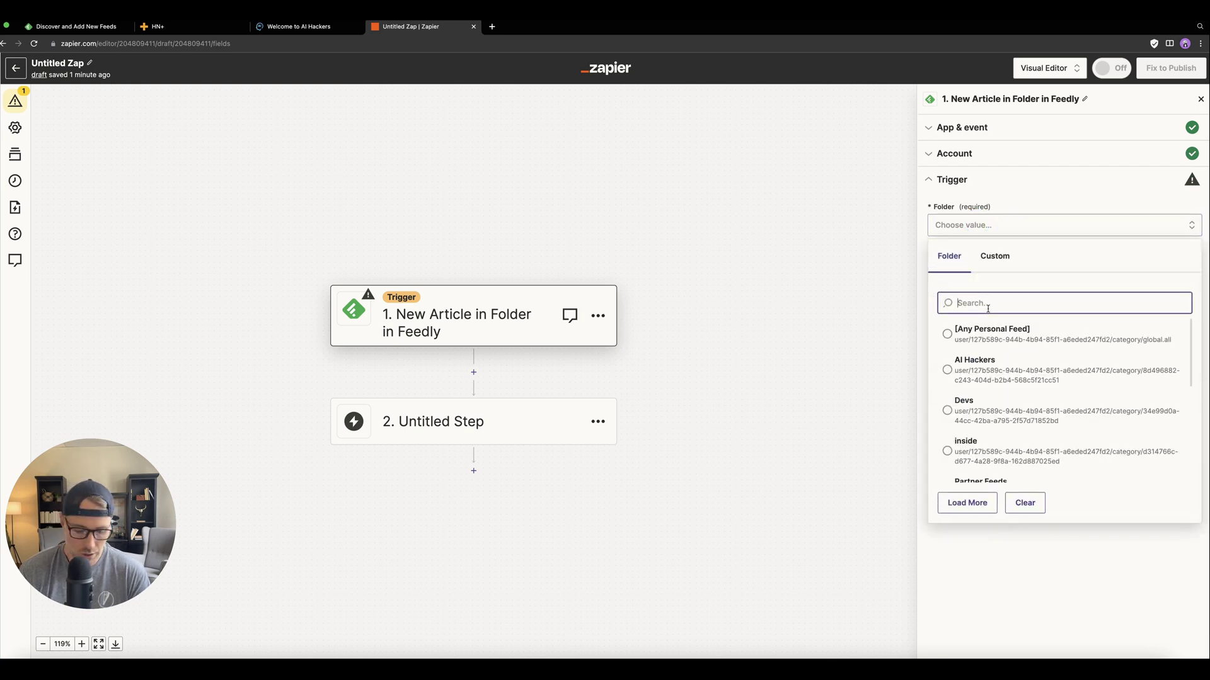
{"action": "type", "text": "sports"}
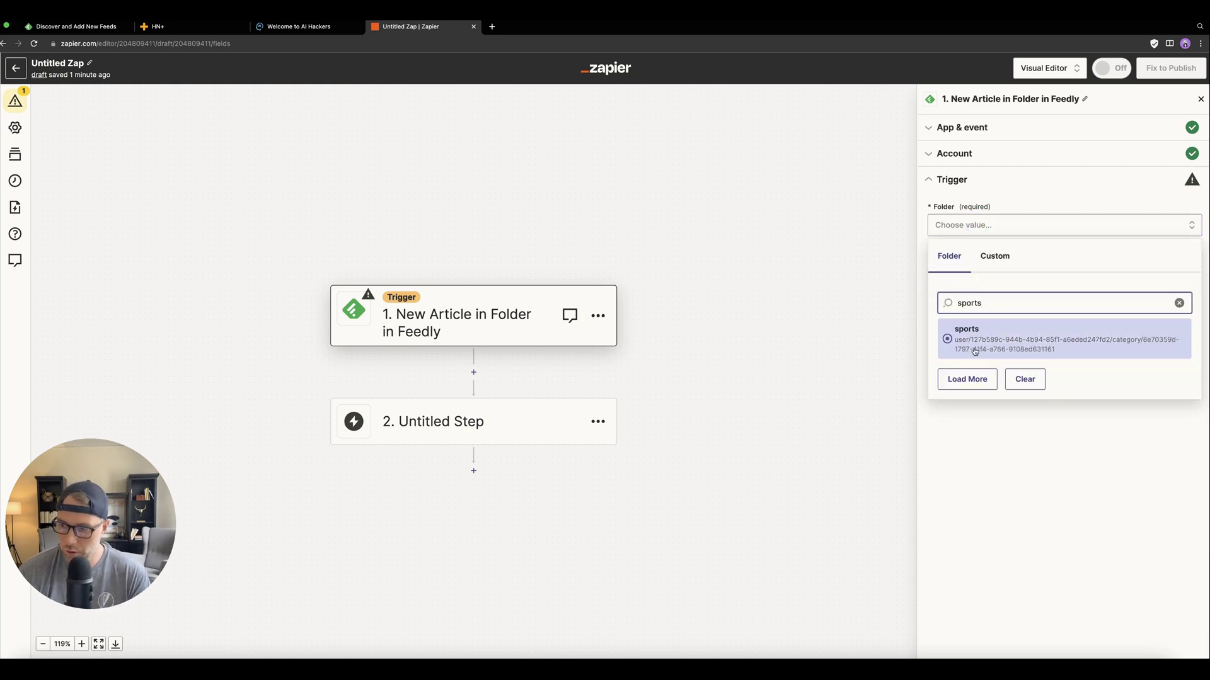
{"action": "left_click", "coordinate": [980, 335]}
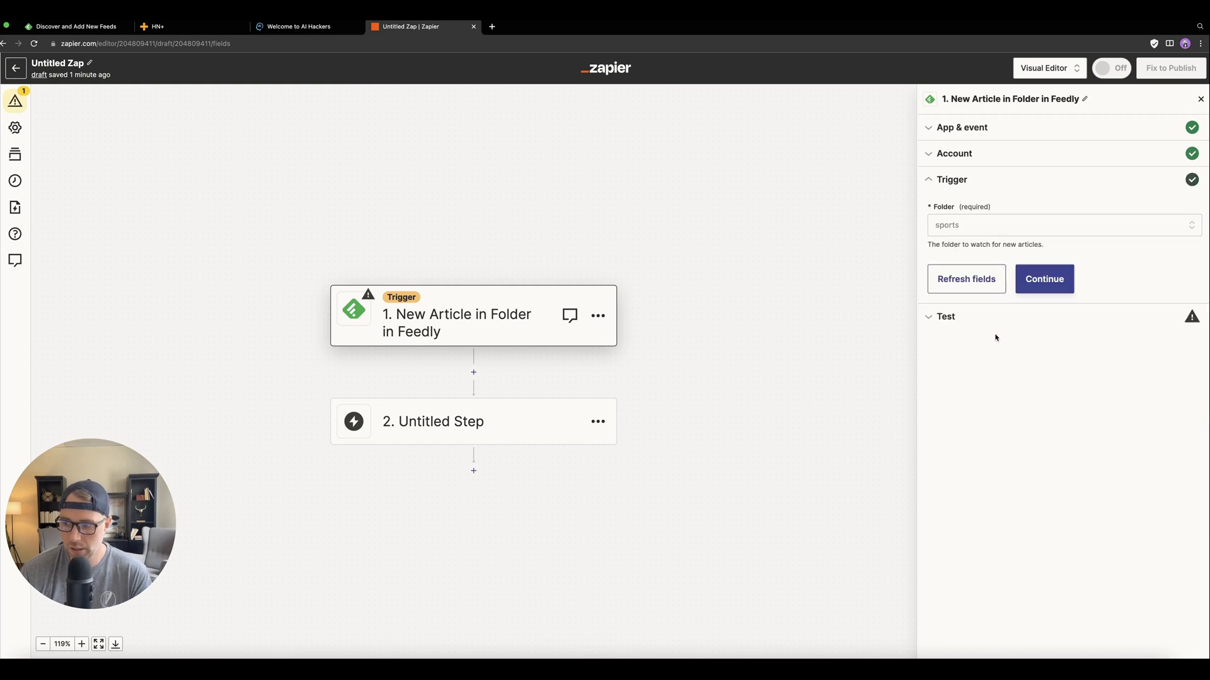
{"action": "left_click", "coordinate": [1037, 286]}
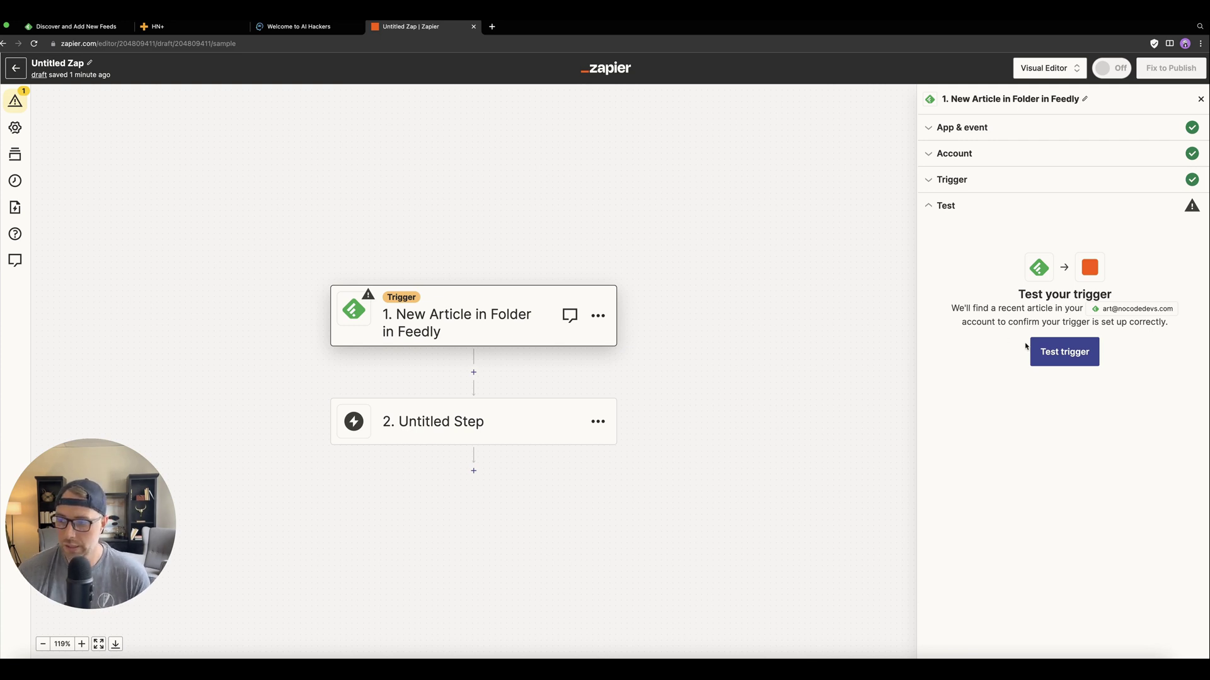
- Test the trigger, pulling three sample sports articles, and review Article C's fields
{"action": "left_click", "coordinate": [1047, 350]}
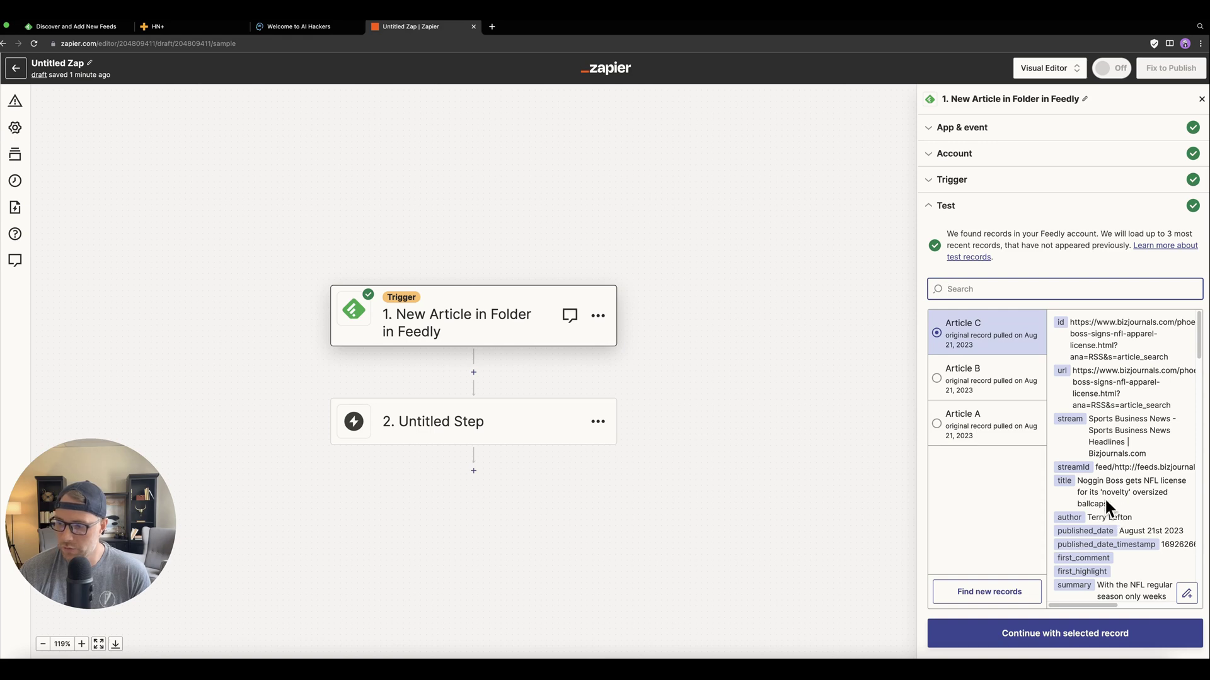
{"action": "scroll", "coordinate": [1088, 390], "scroll_direction": "down", "scroll_amount": 5}
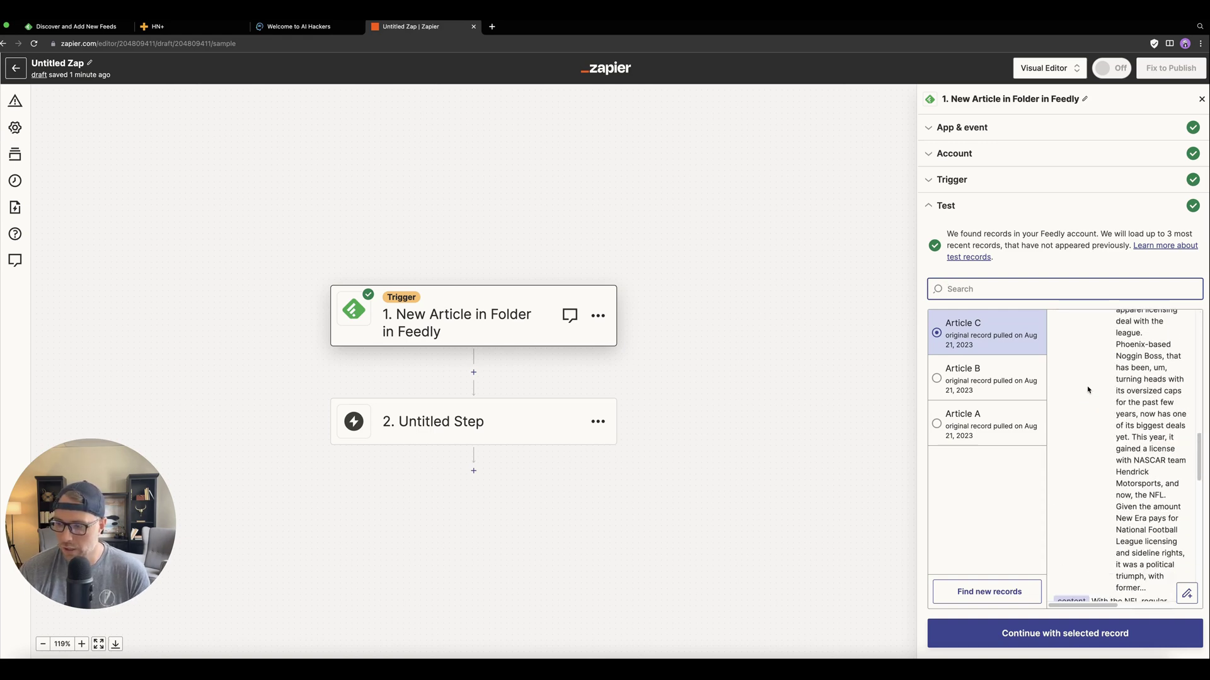
{"action": "scroll", "coordinate": [1088, 391], "scroll_direction": "down", "scroll_amount": 10}
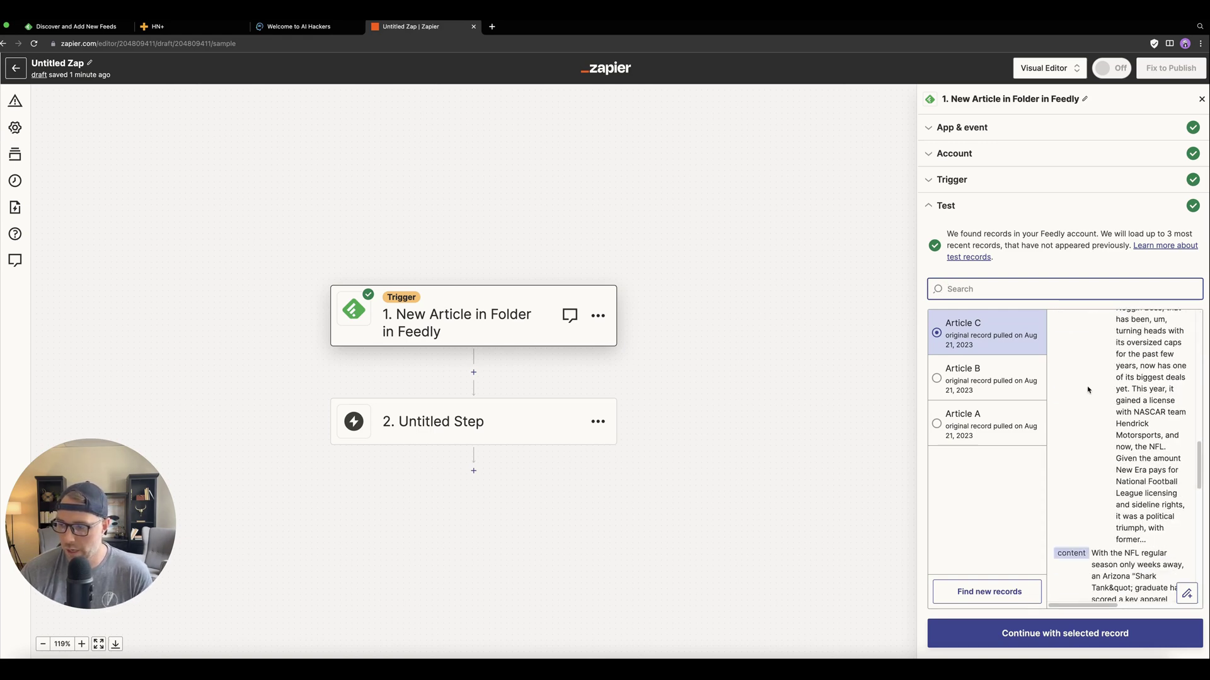
{"action": "scroll", "coordinate": [1088, 391], "scroll_direction": "down", "scroll_amount": 3}
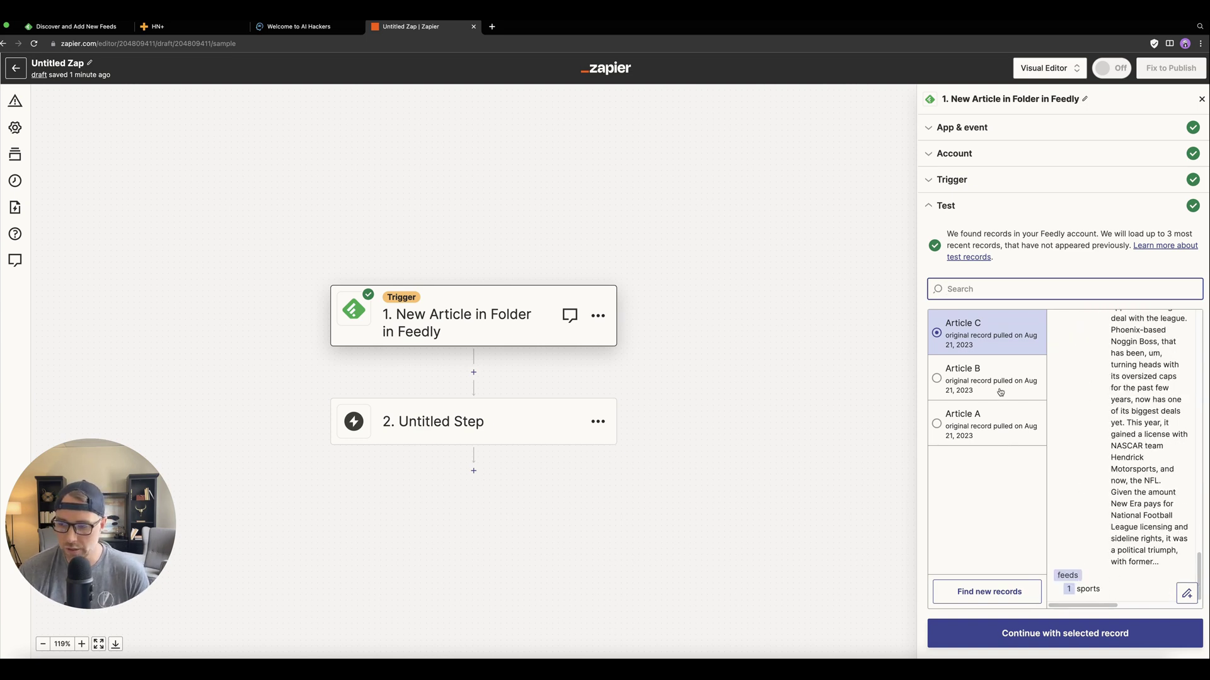
{"action": "left_click", "coordinate": [950, 181]}
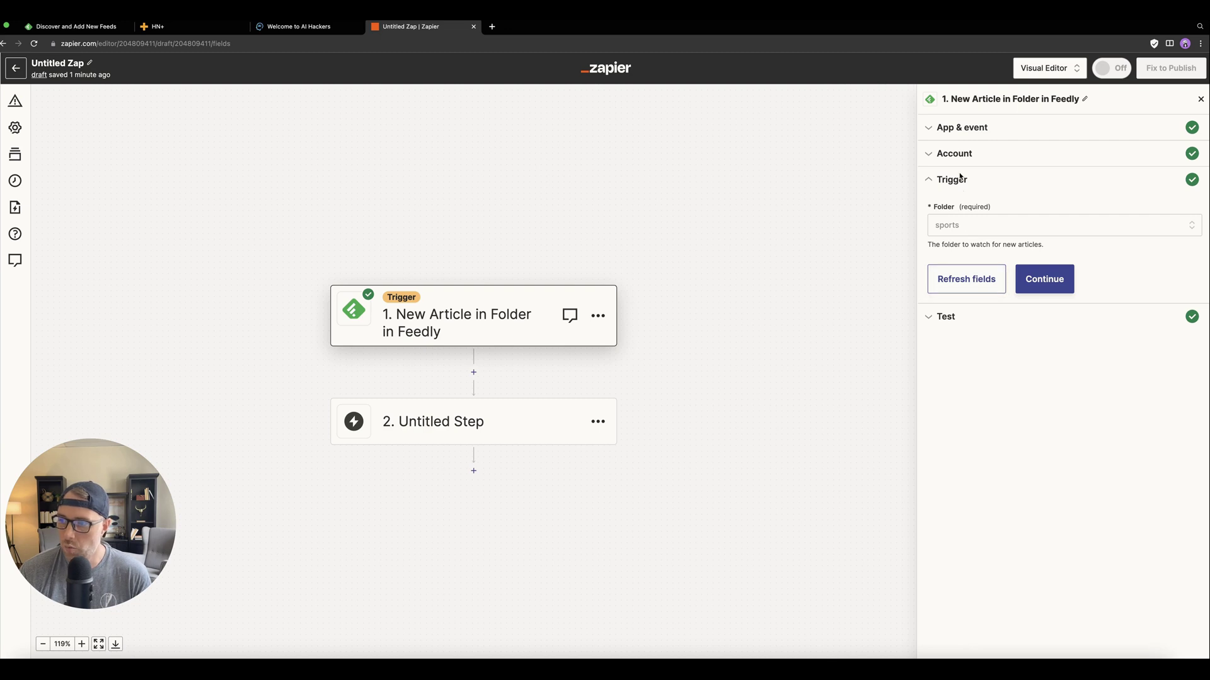
- Recheck the Feedly trigger events and keep New Article in Folder
{"action": "left_click", "coordinate": [957, 127]}
{"action": "left_click", "coordinate": [959, 213]}
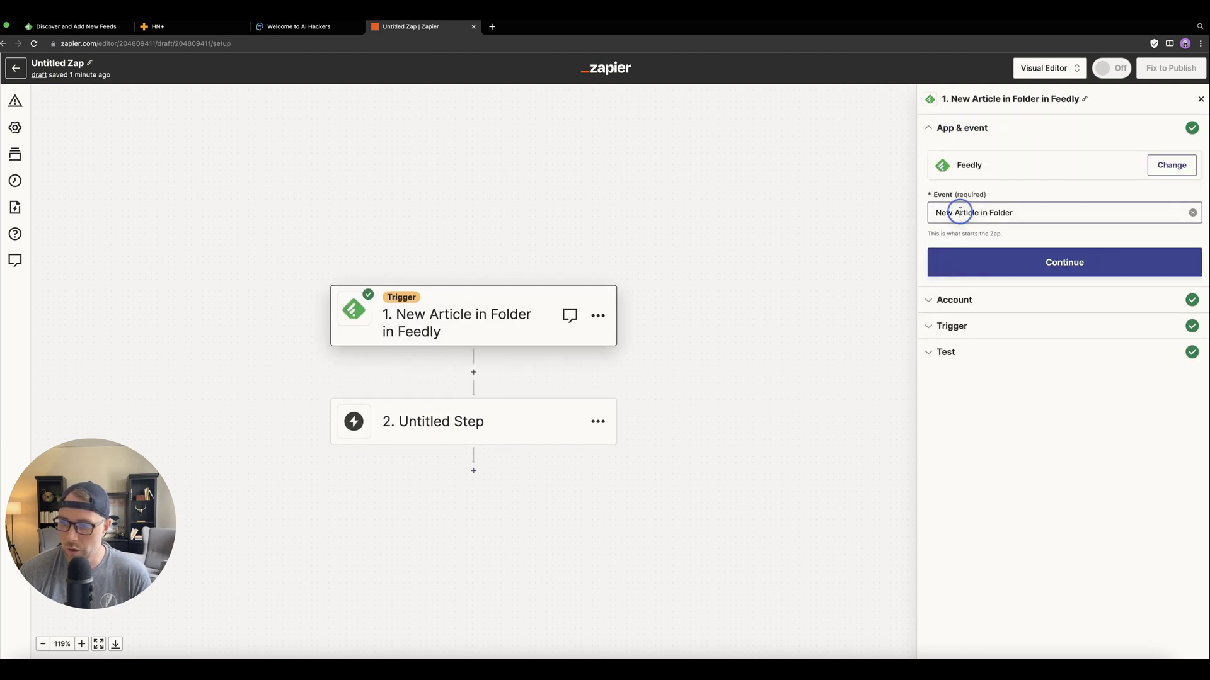
{"action": "scroll", "coordinate": [1008, 365], "scroll_direction": "down", "scroll_amount": 2}
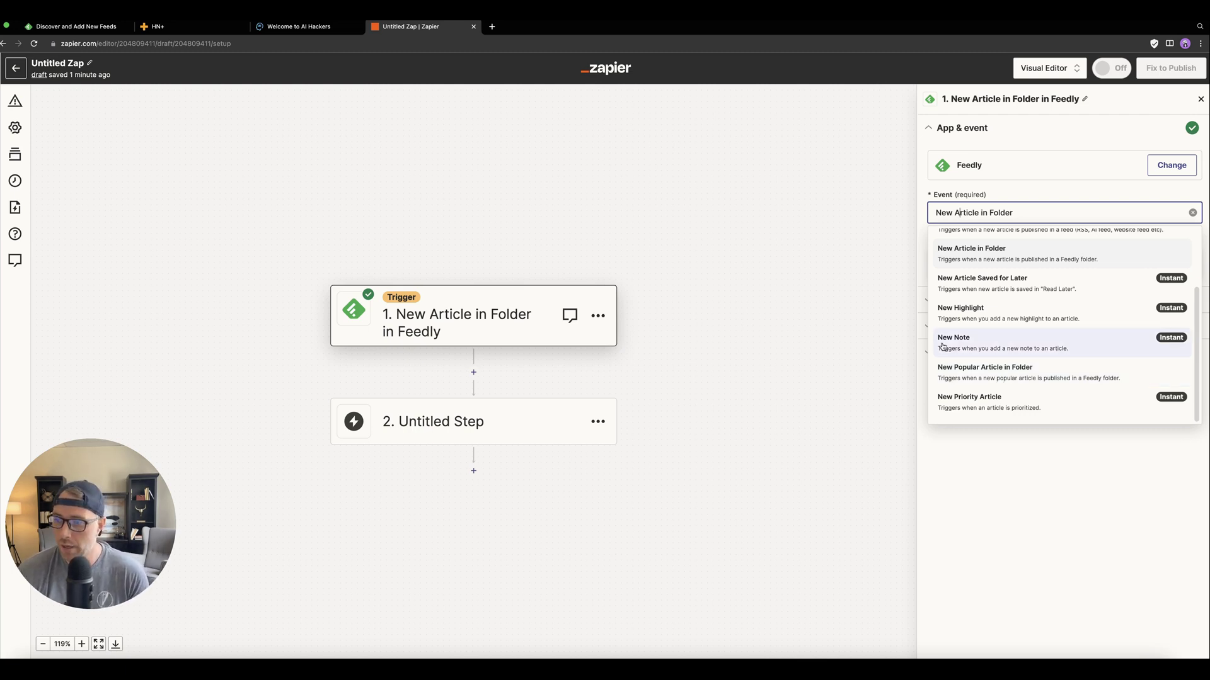
{"action": "left_click", "coordinate": [870, 261]}
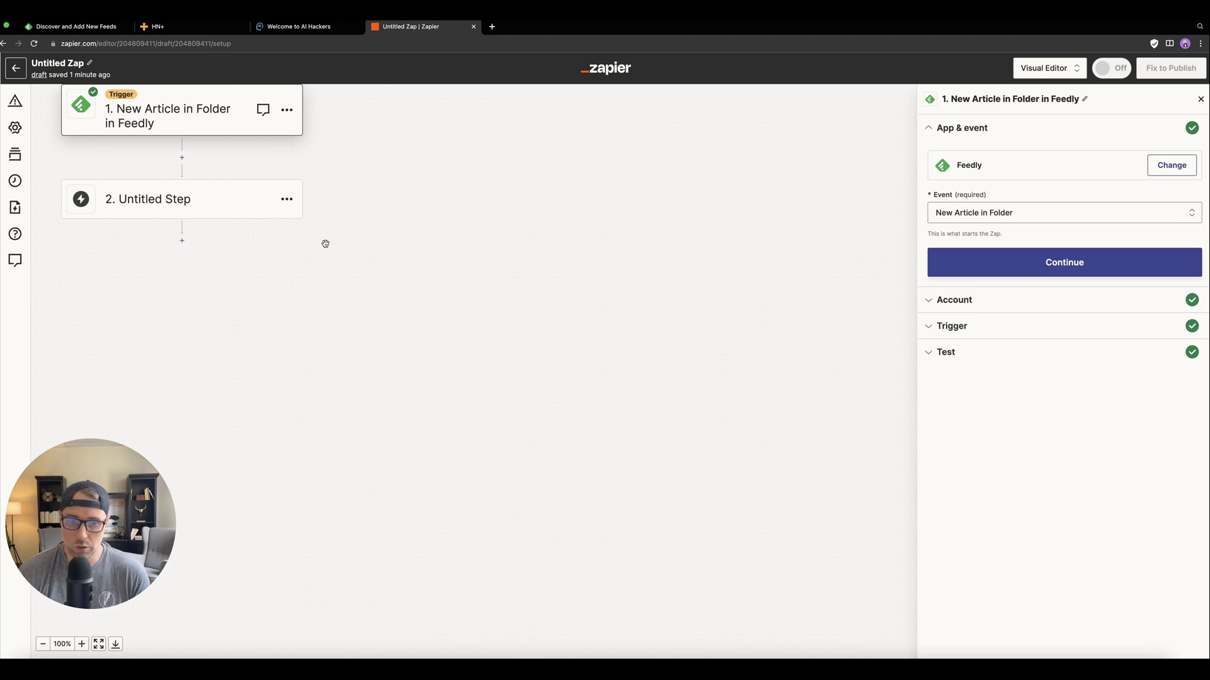
- Make step 2 an RSS by Zapier action with the Create Item in Feed event
{"action": "left_click_drag", "start_coordinate": [354, 157], "coordinate": [524, 251]}
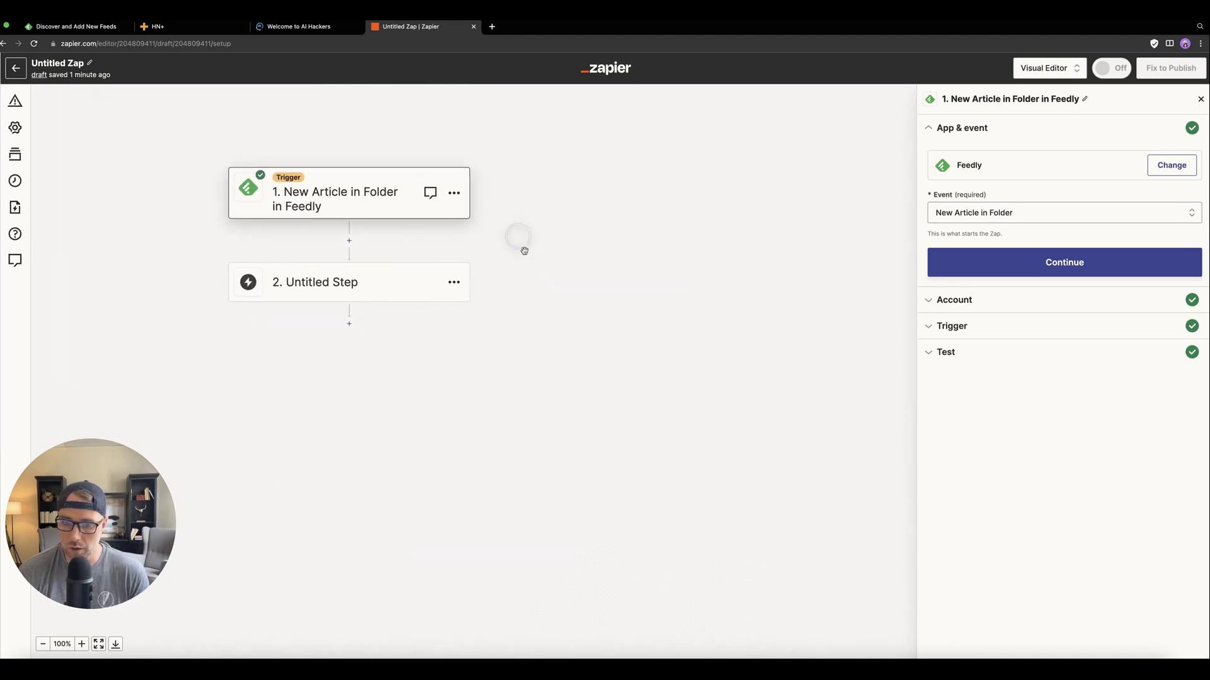
{"action": "left_click", "coordinate": [342, 283]}
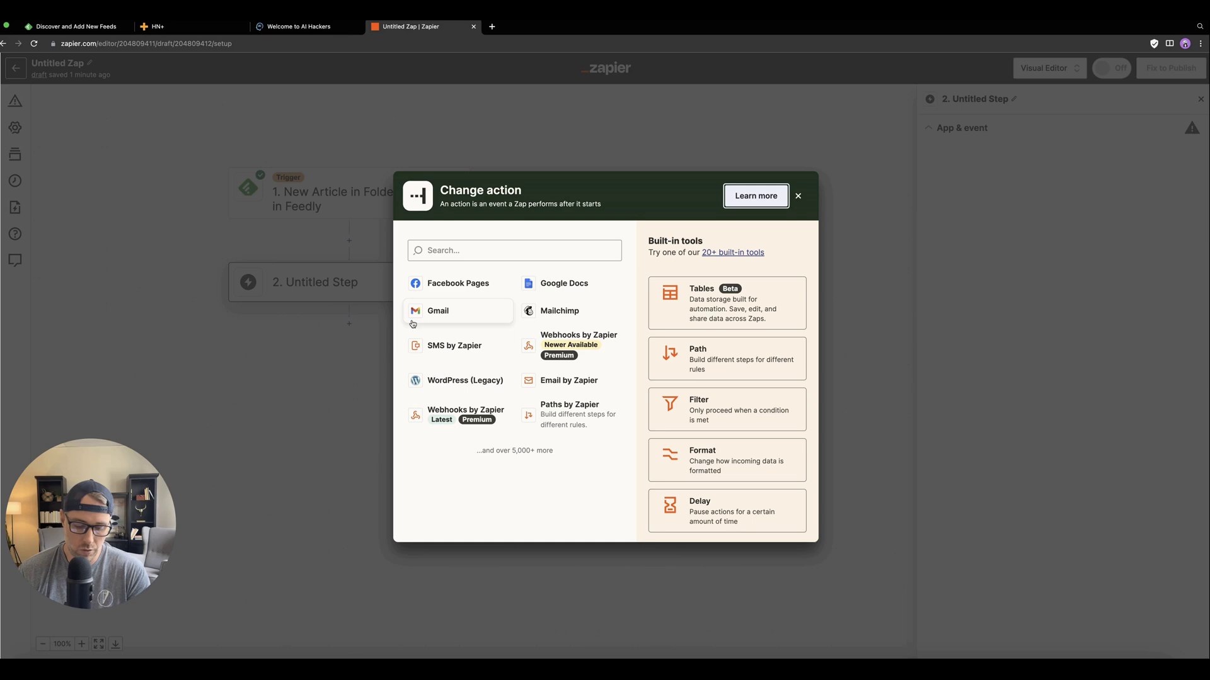
{"action": "left_click", "coordinate": [445, 249]}
{"action": "type", "text": "rss"}
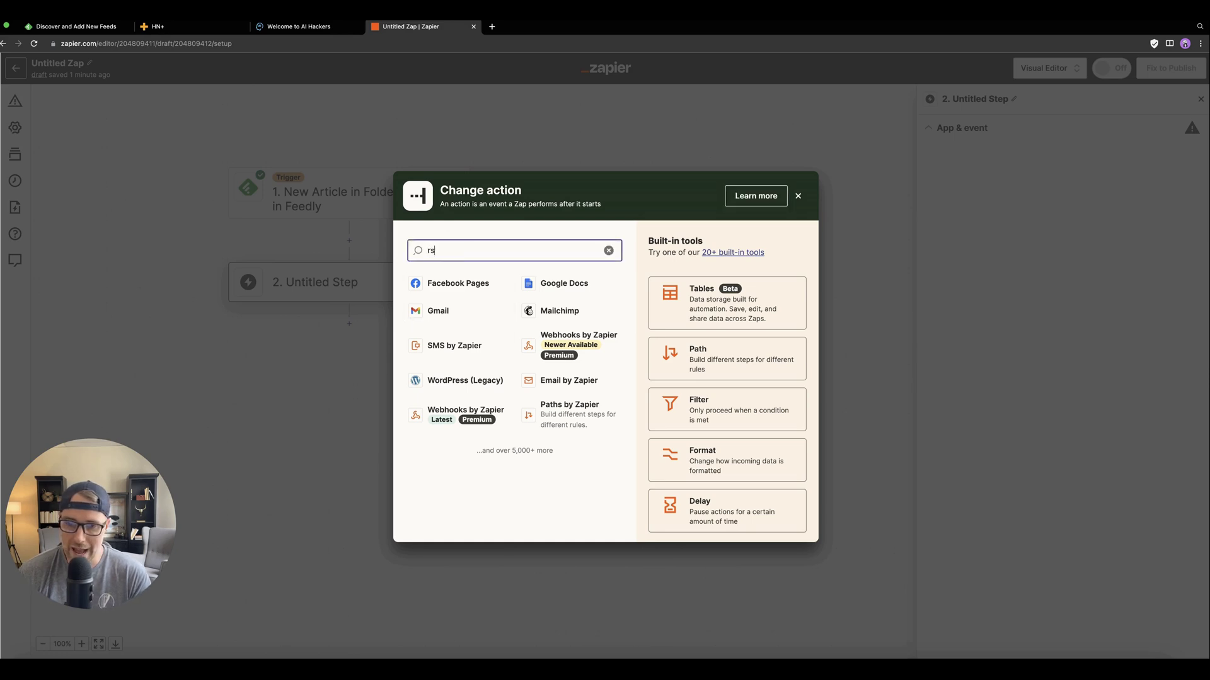
{"action": "left_click", "coordinate": [462, 294]}
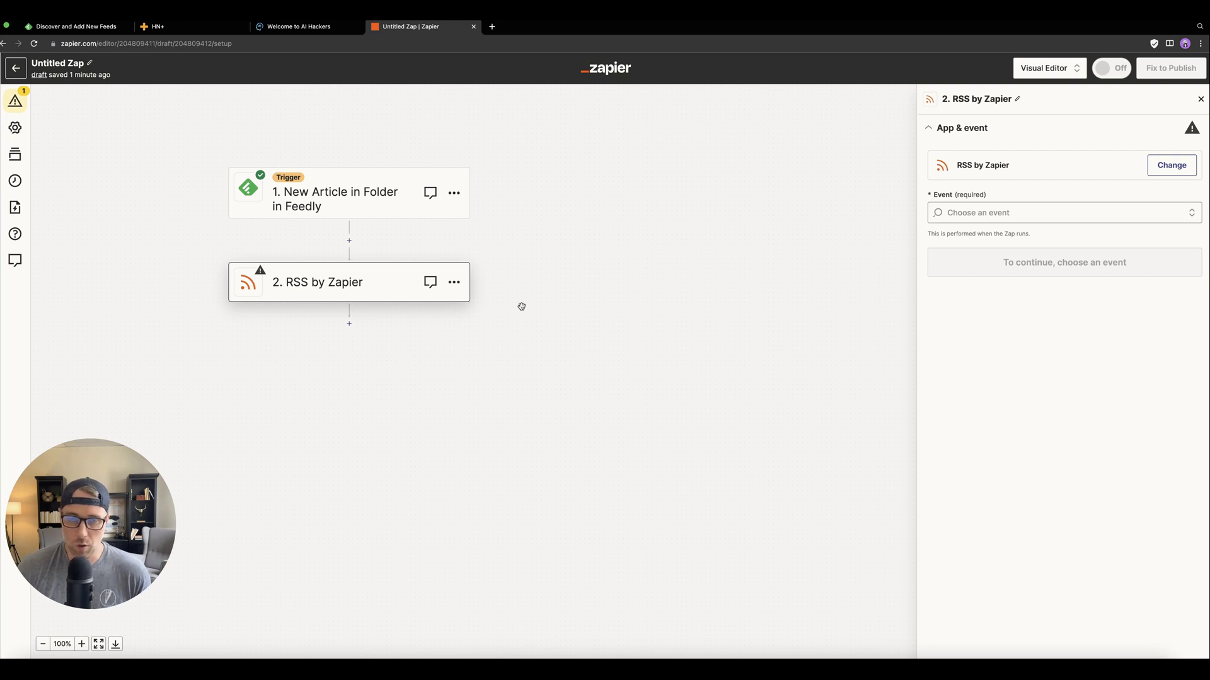
{"action": "left_click", "coordinate": [1018, 214]}
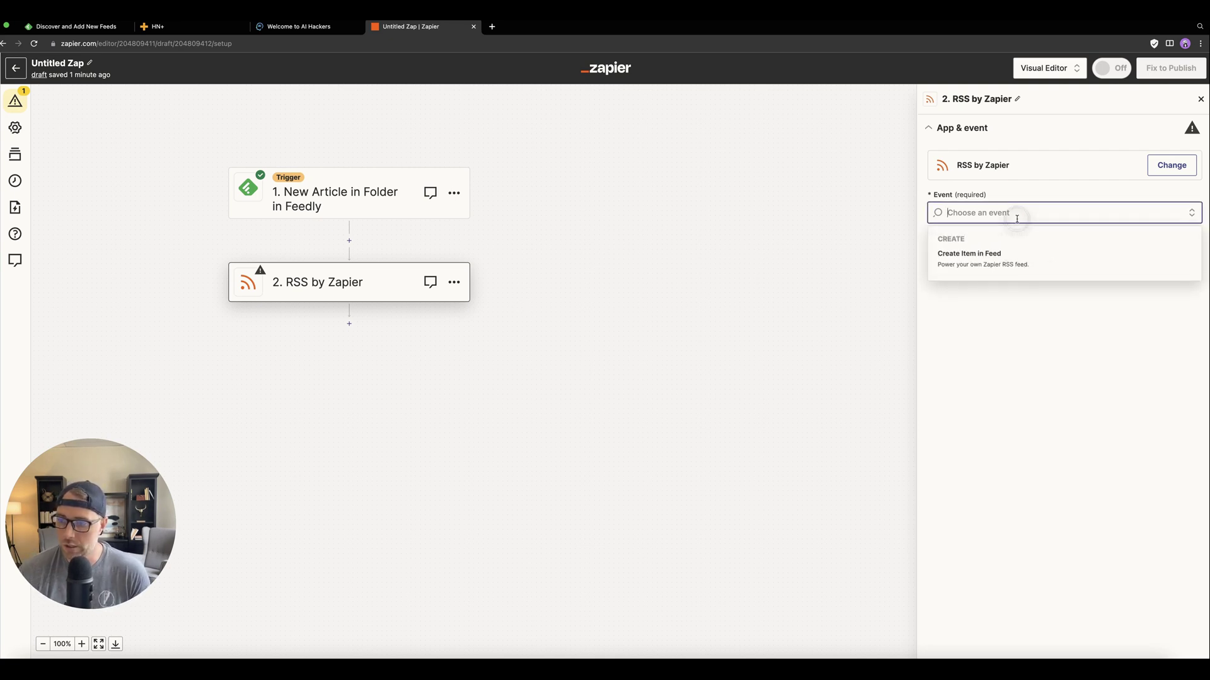
{"action": "left_click", "coordinate": [1007, 252]}
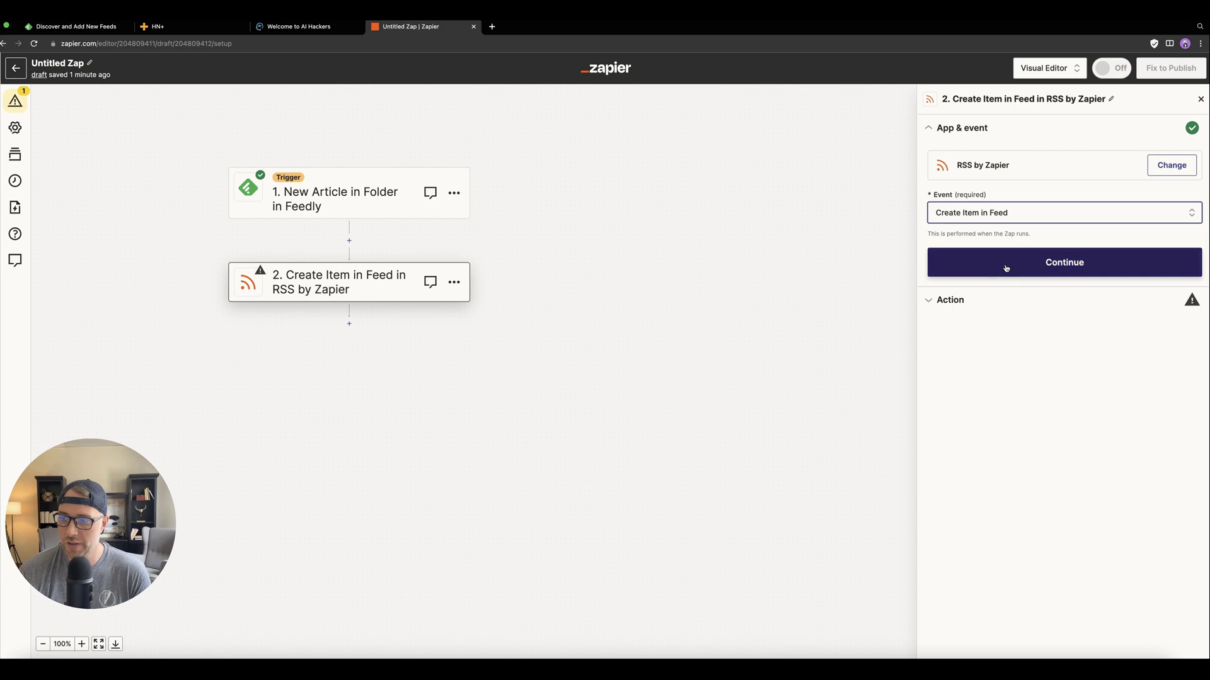
- Give the RSS feed the URL ending 'sports', title 'Sports' and max records 50
{"action": "left_click", "coordinate": [1011, 265]}
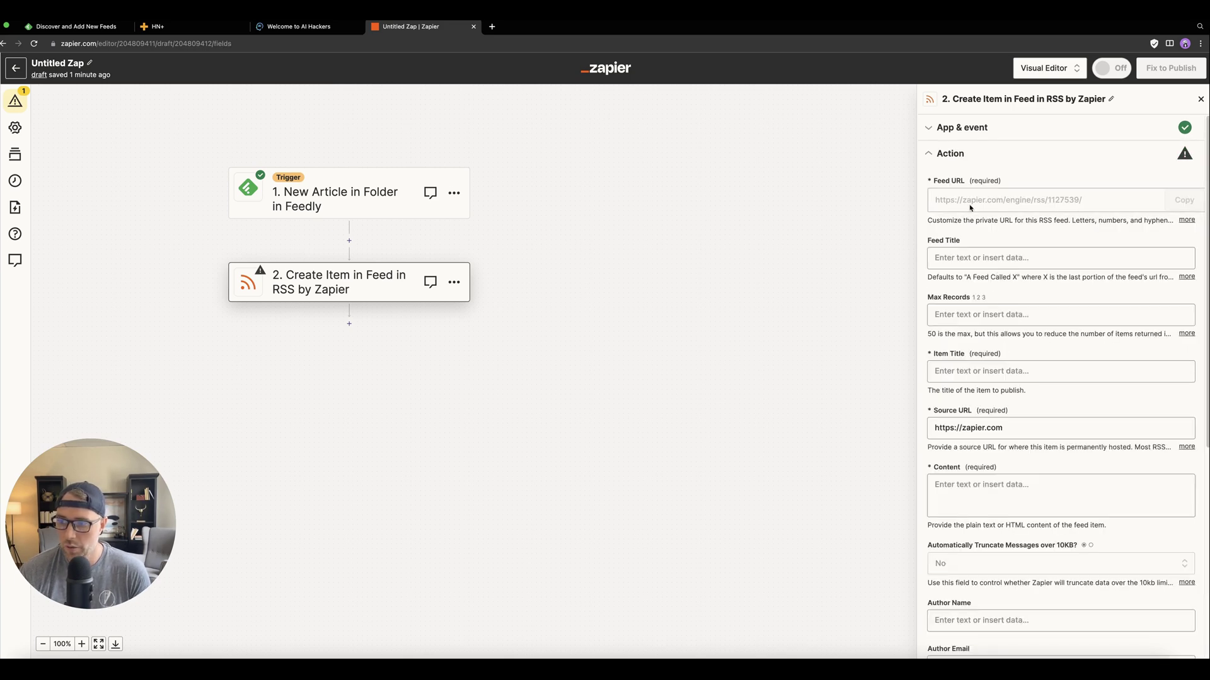
{"action": "left_click", "coordinate": [974, 203]}
{"action": "left_click", "coordinate": [1087, 200]}
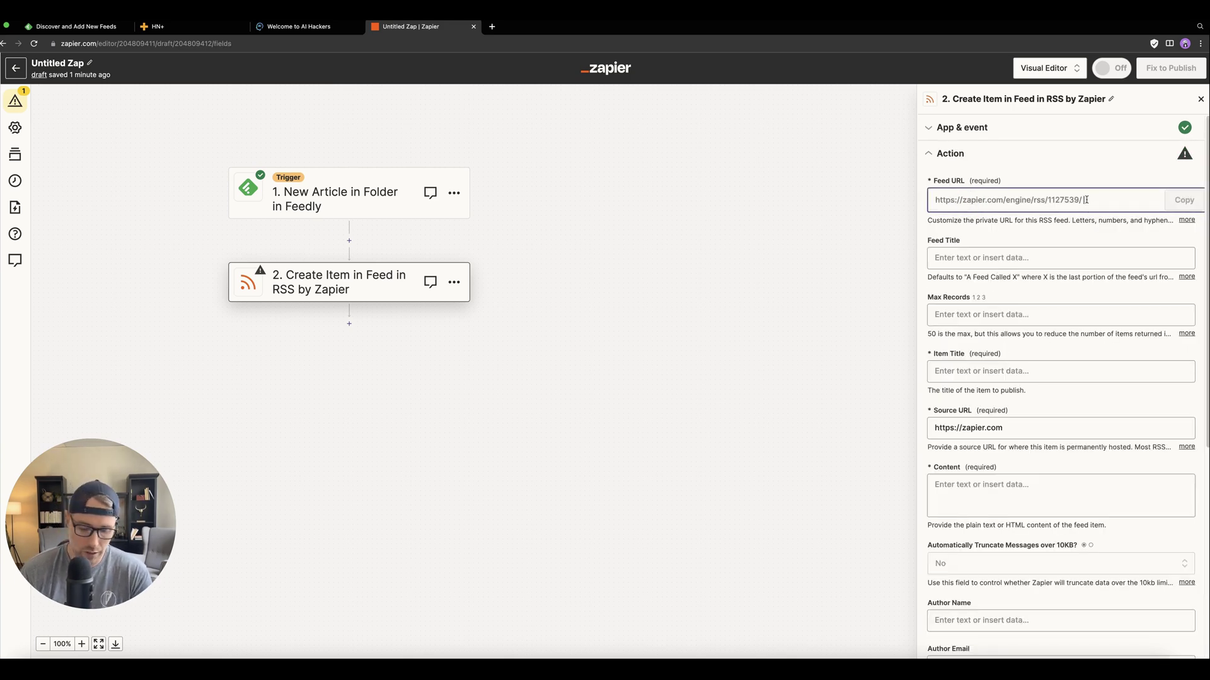
{"action": "type", "text": "sports"}
{"action": "left_click", "coordinate": [977, 253]}
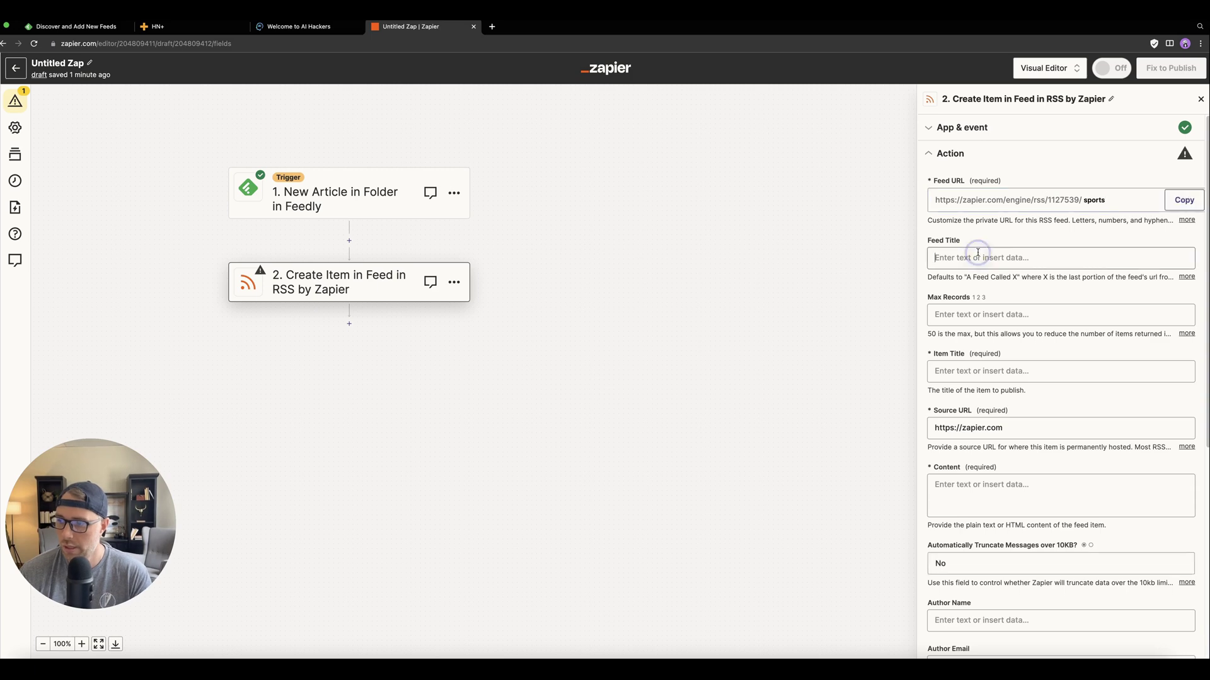
{"action": "type", "text": "Sports"}
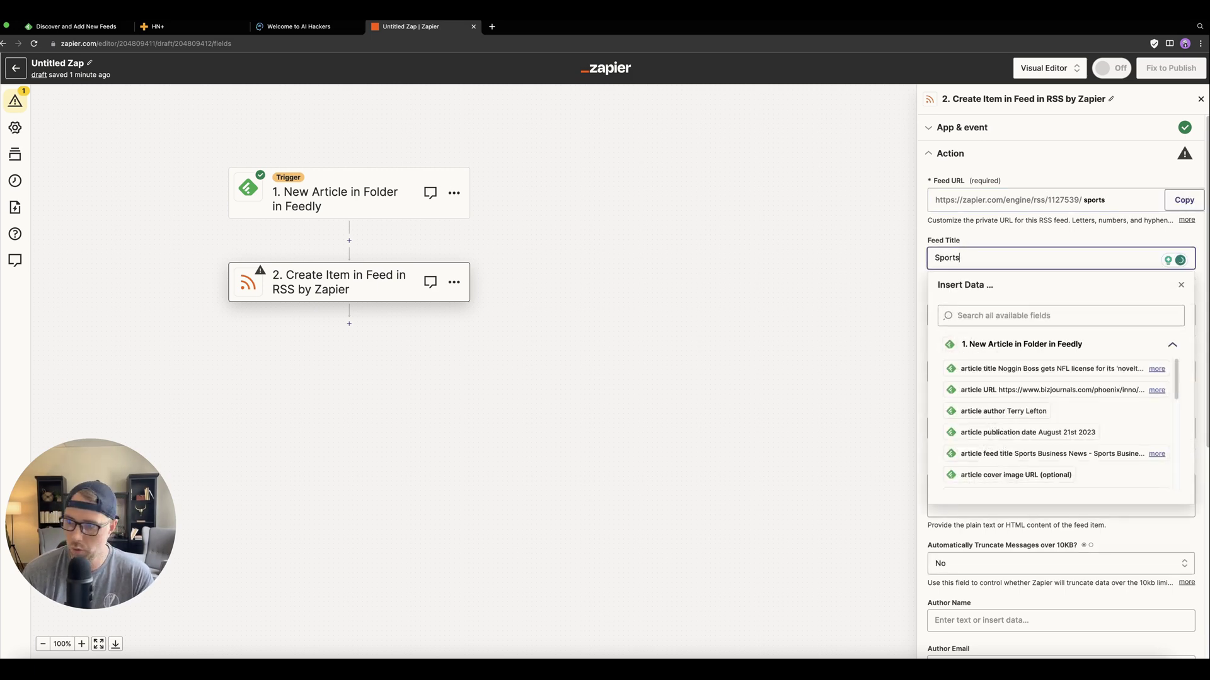
{"action": "left_click", "coordinate": [846, 275]}
{"action": "left_click", "coordinate": [1008, 314]}
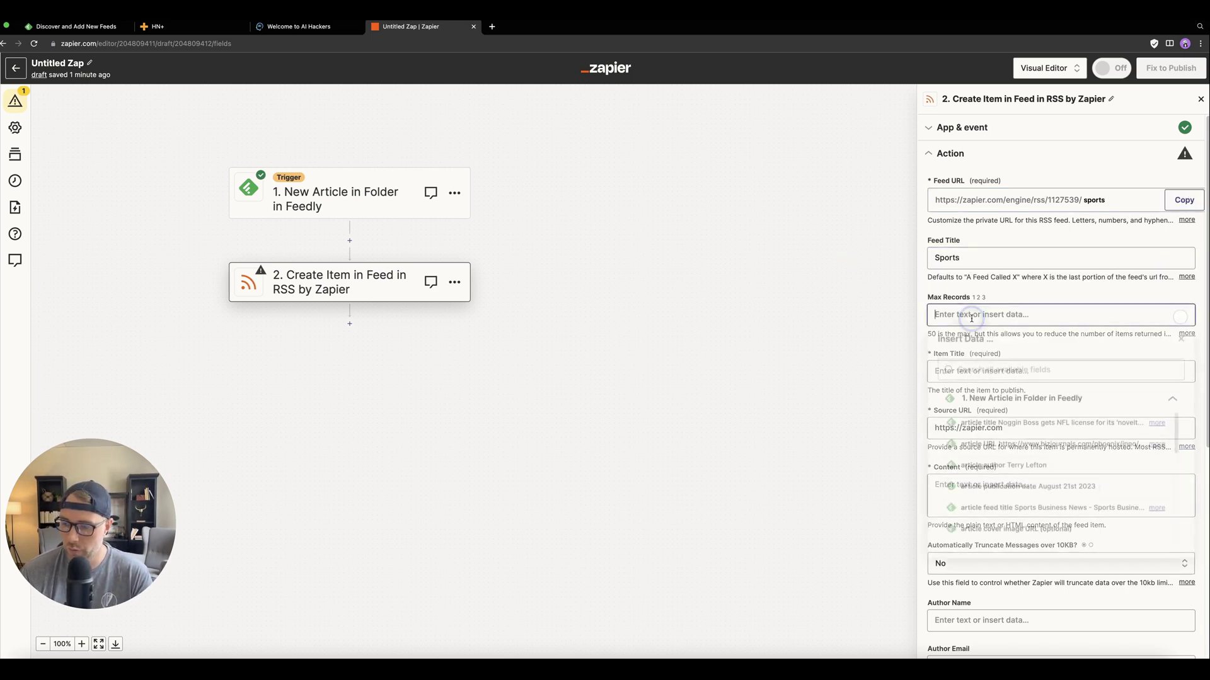
{"action": "type", "text": "50"}
{"action": "left_click", "coordinate": [816, 331]}
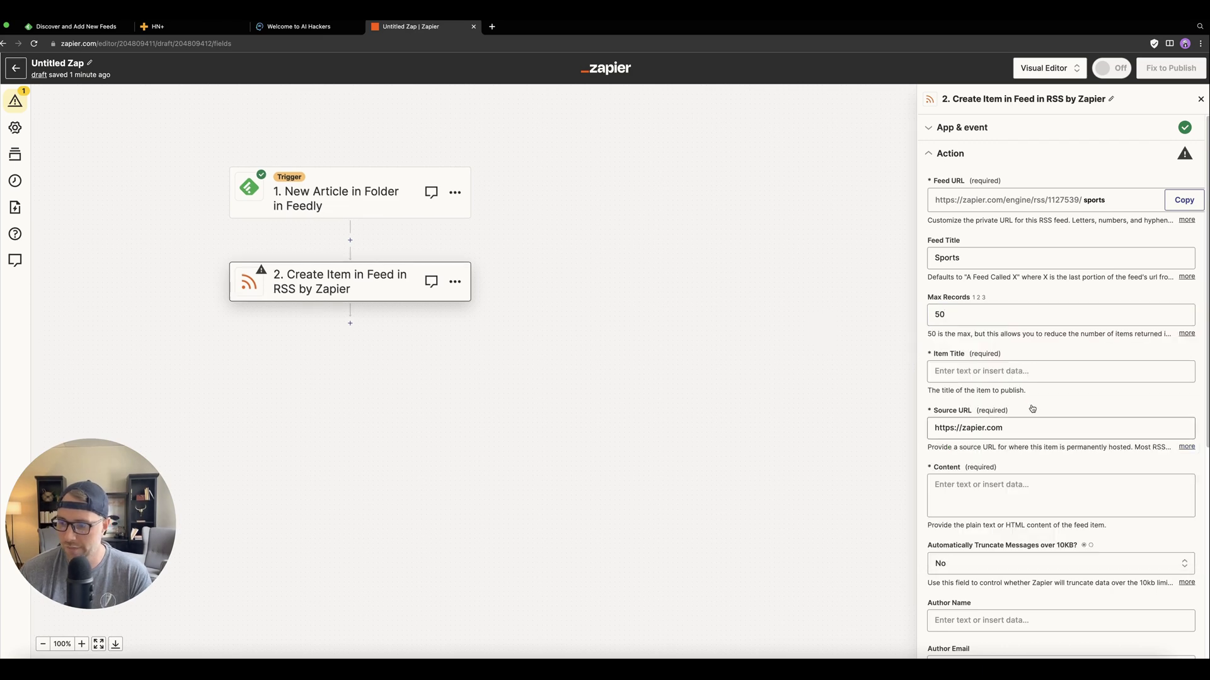
- Map item title and source URL to the Feedly article's title and URL; open an AI Hackers article
{"action": "left_click", "coordinate": [974, 373]}
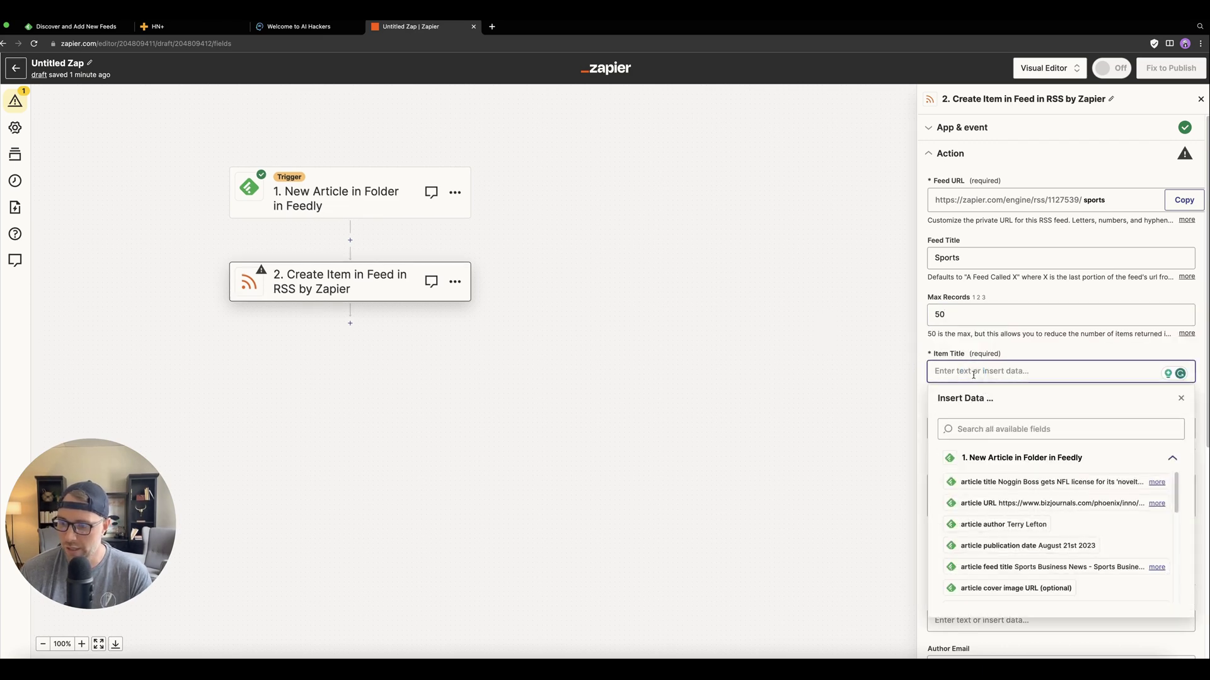
{"action": "left_click", "coordinate": [1004, 482]}
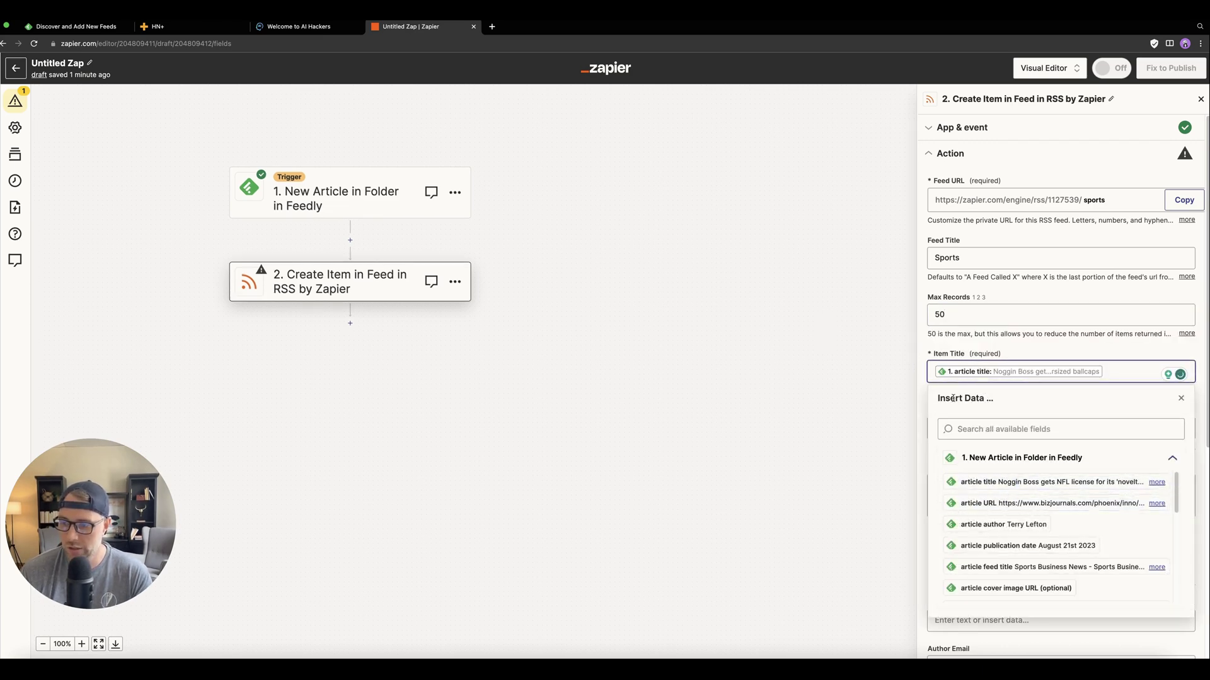
{"action": "left_click", "coordinate": [899, 366]}
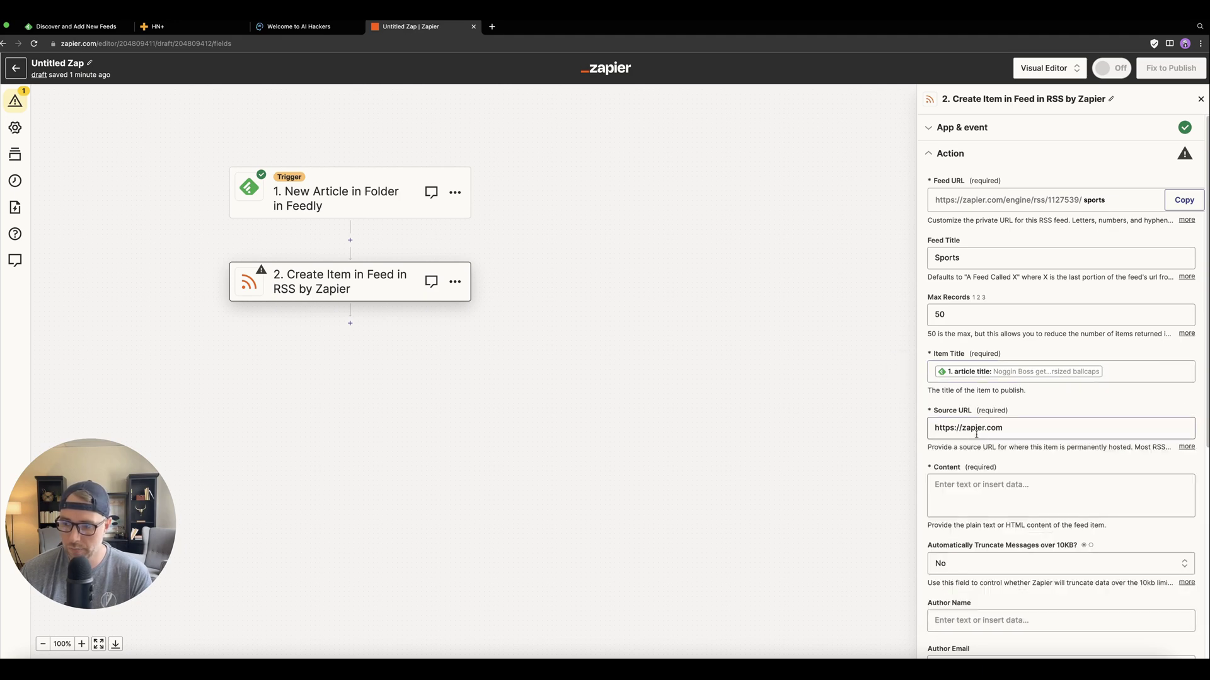
{"action": "left_click_drag", "start_coordinate": [1010, 432], "coordinate": [905, 425]}
{"action": "key", "text": "BackSpace"}
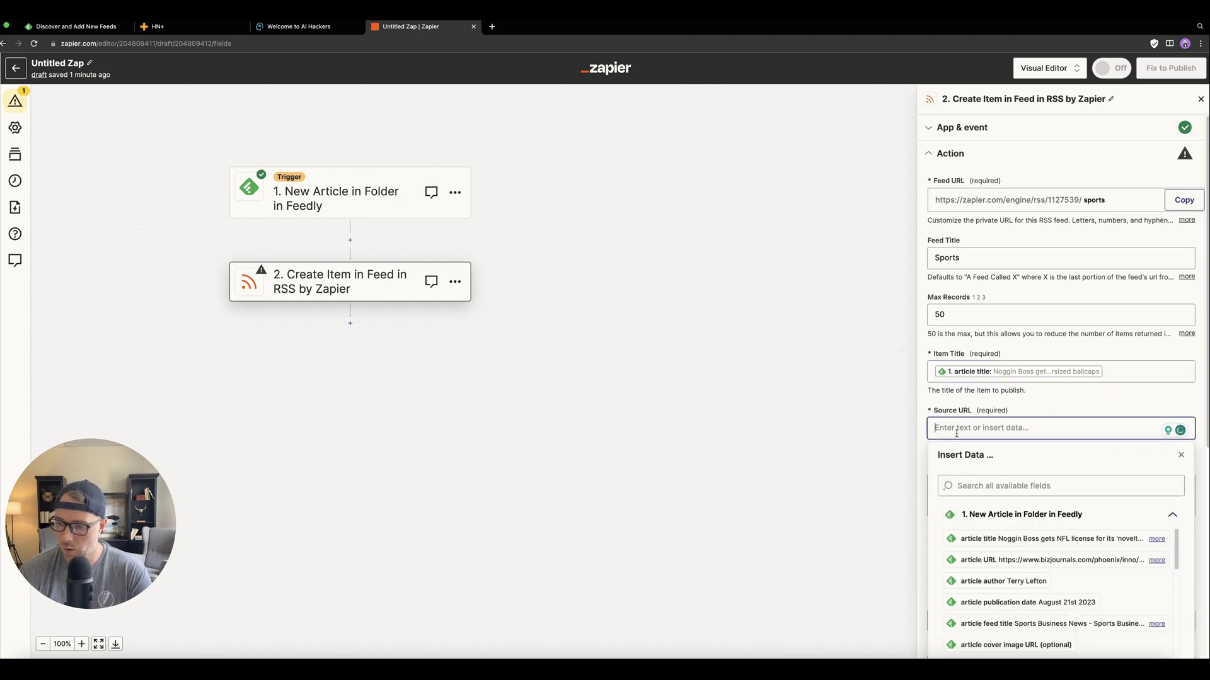
{"action": "left_click", "coordinate": [1014, 560]}
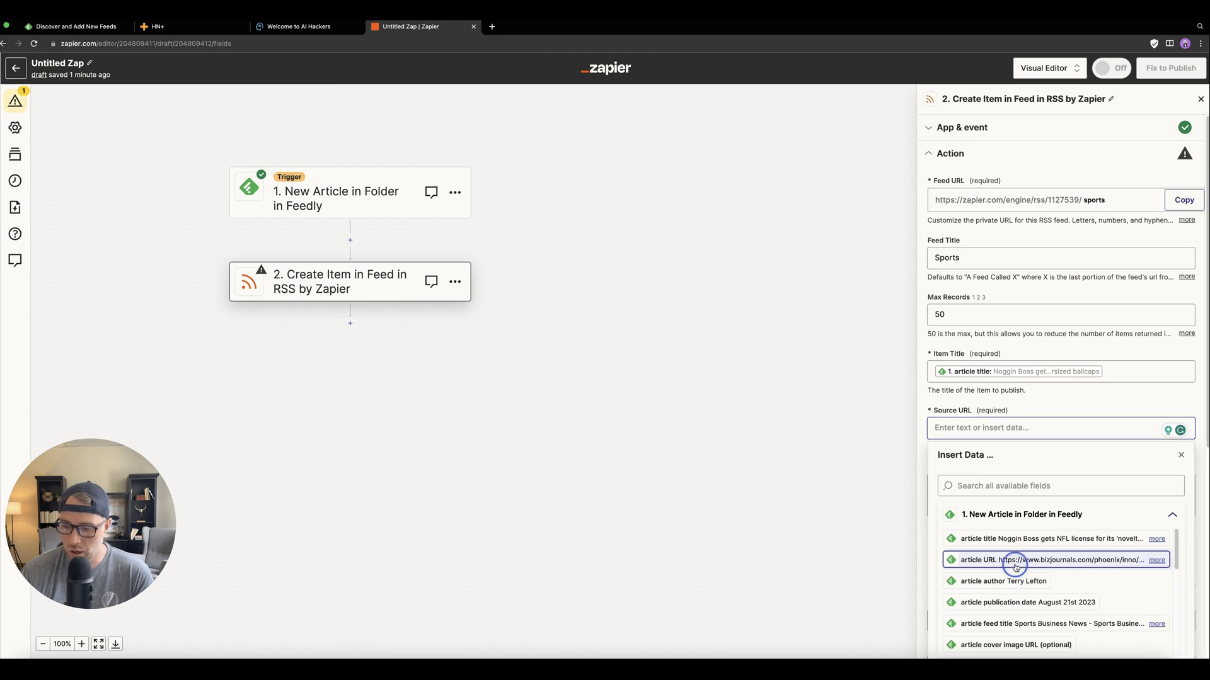
{"action": "left_click", "coordinate": [901, 447]}
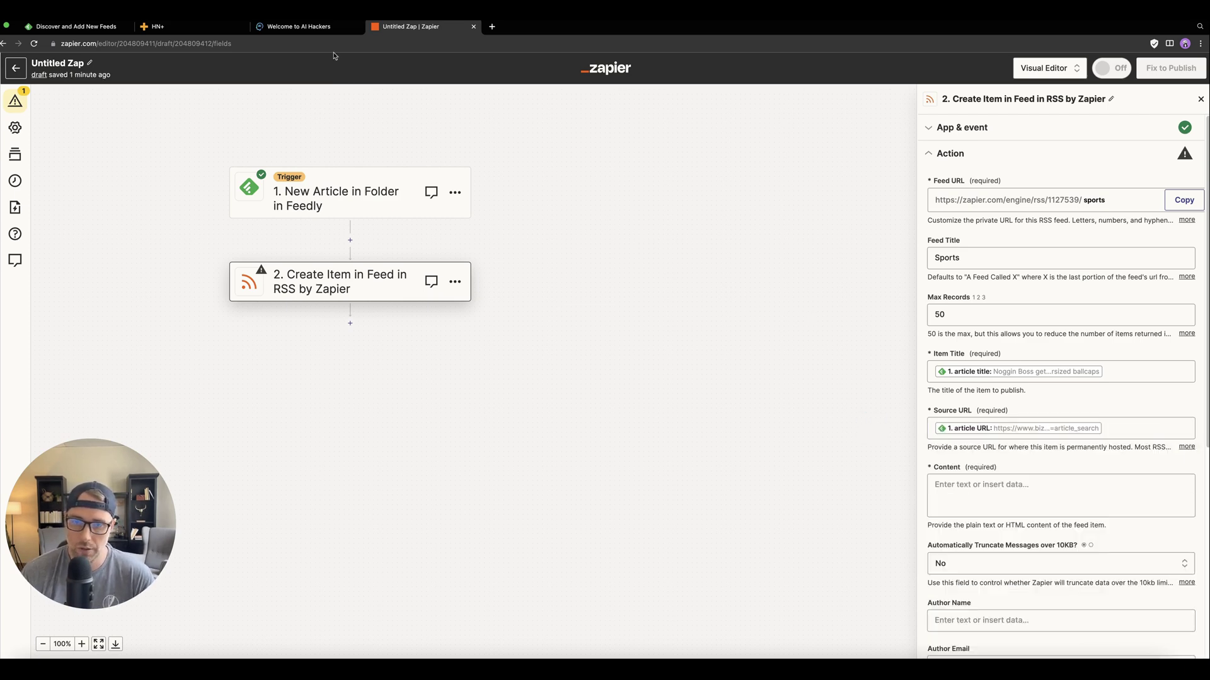
{"action": "left_click", "coordinate": [302, 26]}
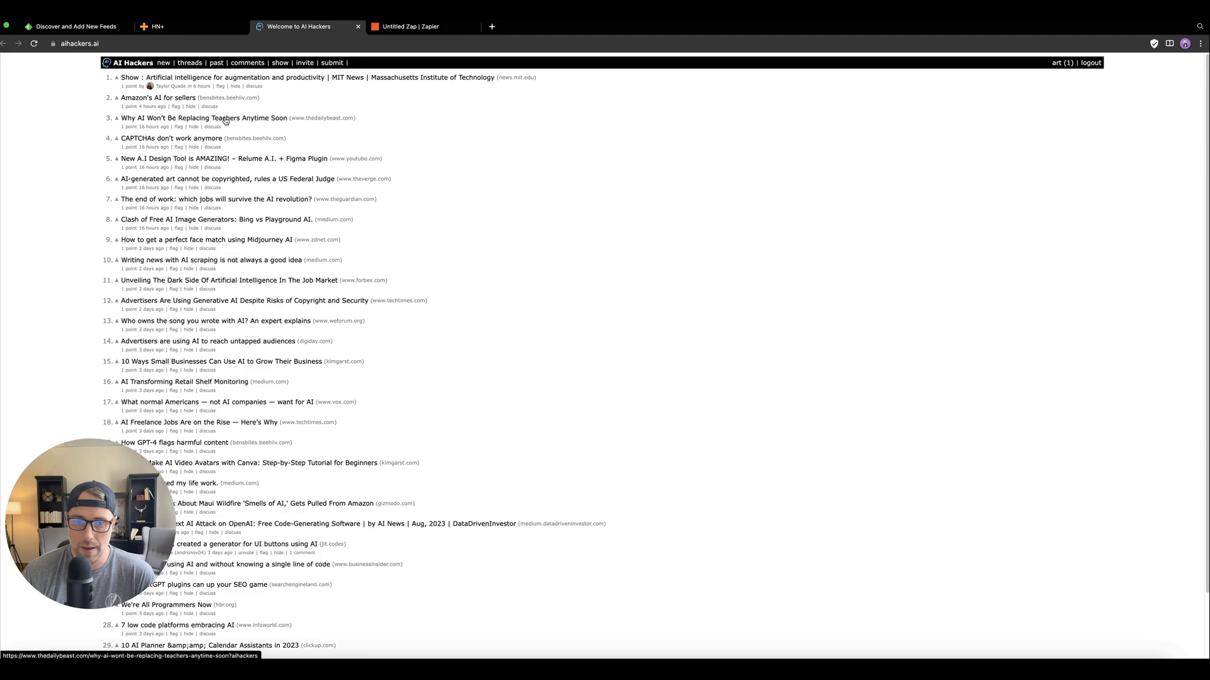
{"action": "left_click", "coordinate": [225, 118]}
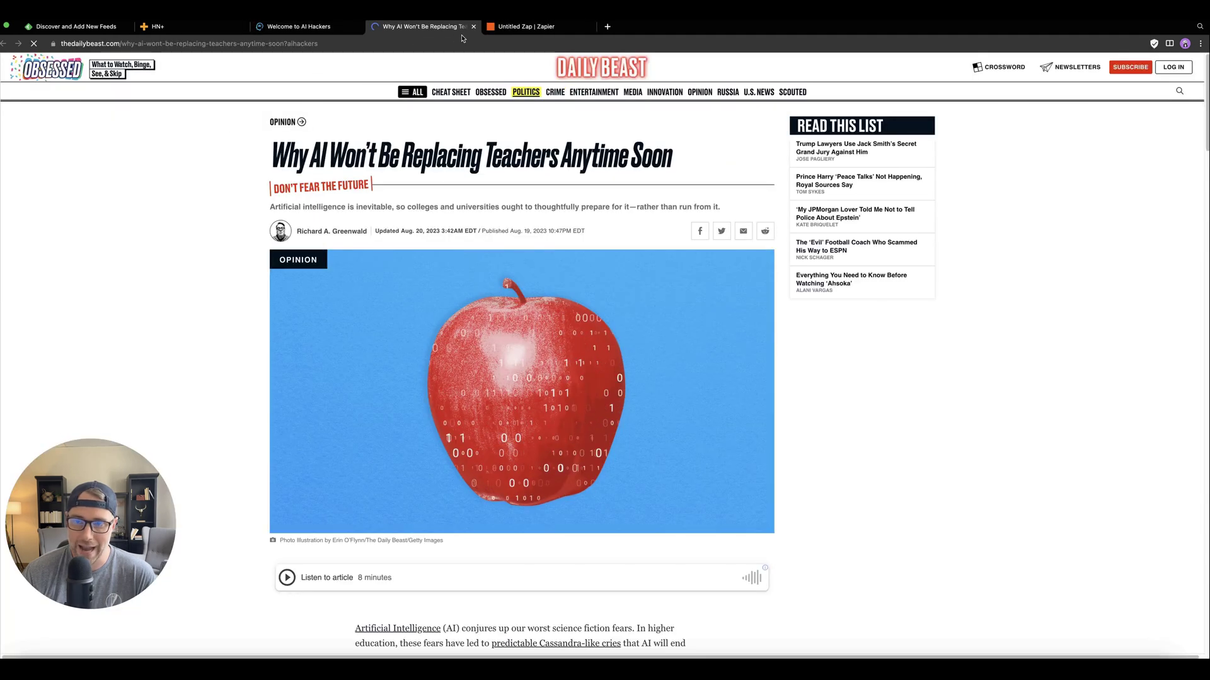
- Map Content to the Feedly article summary (no HTML), leaving Author Name blank
{"action": "left_click", "coordinate": [474, 26]}
{"action": "left_click", "coordinate": [423, 28]}
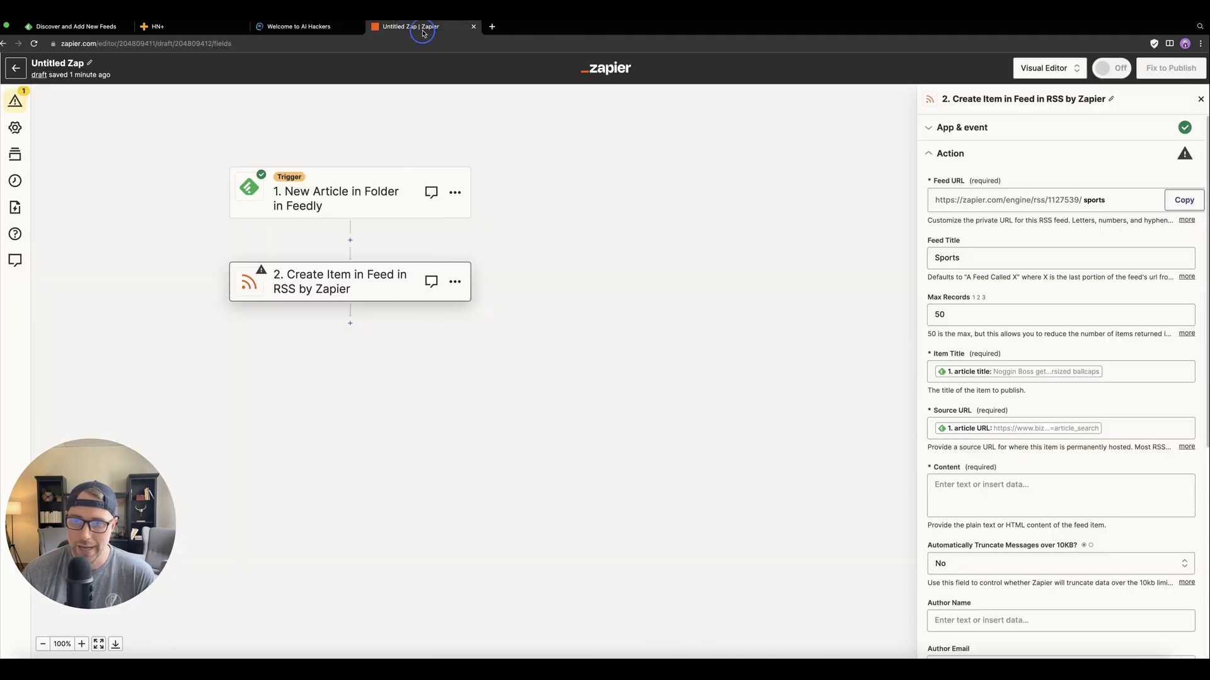
{"action": "left_click", "coordinate": [991, 504]}
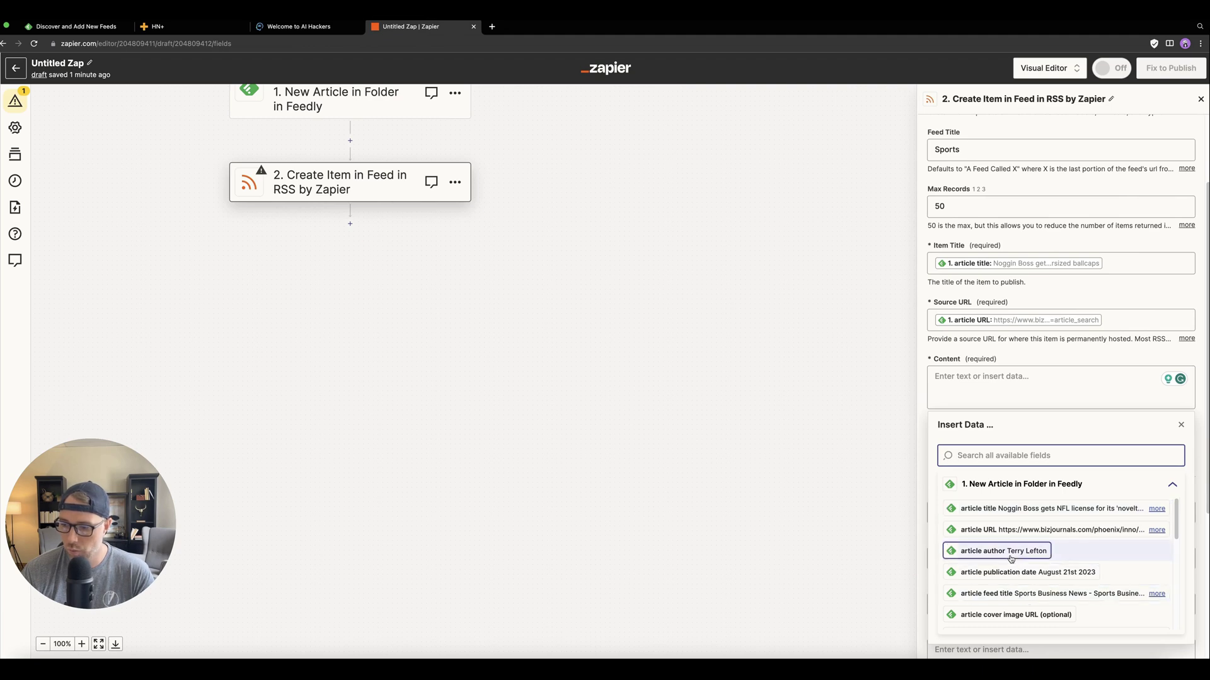
{"action": "scroll", "coordinate": [1004, 547], "scroll_direction": "down", "scroll_amount": 1}
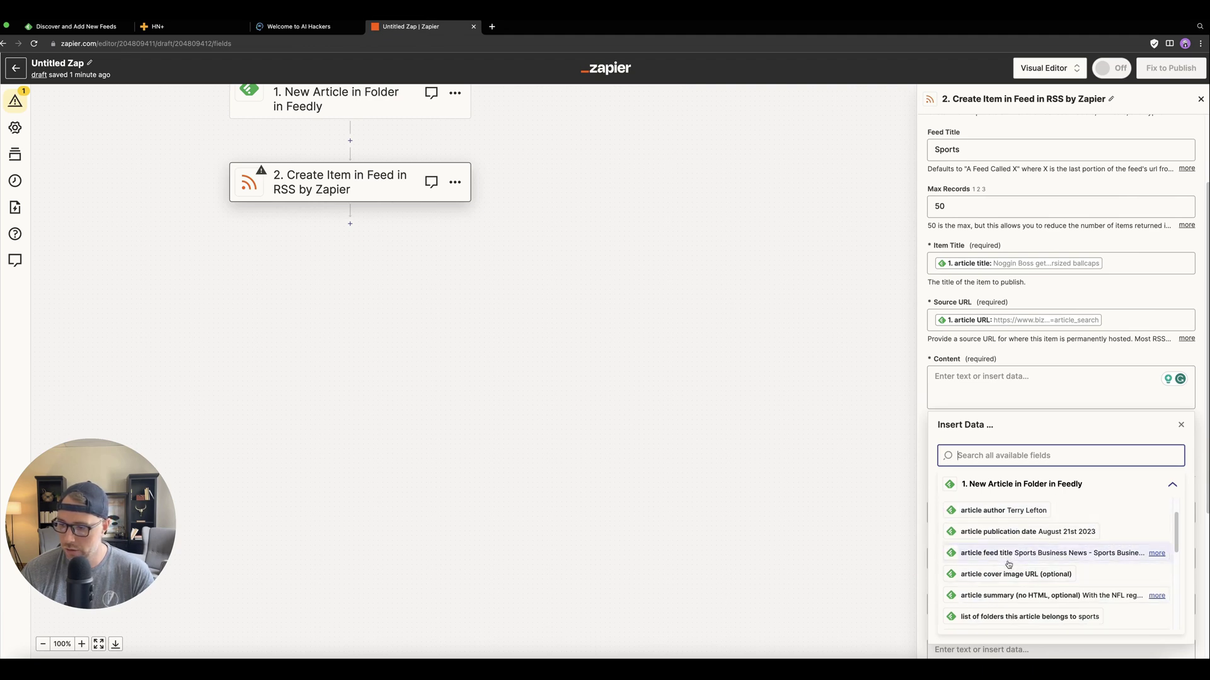
{"action": "left_click", "coordinate": [1024, 596]}
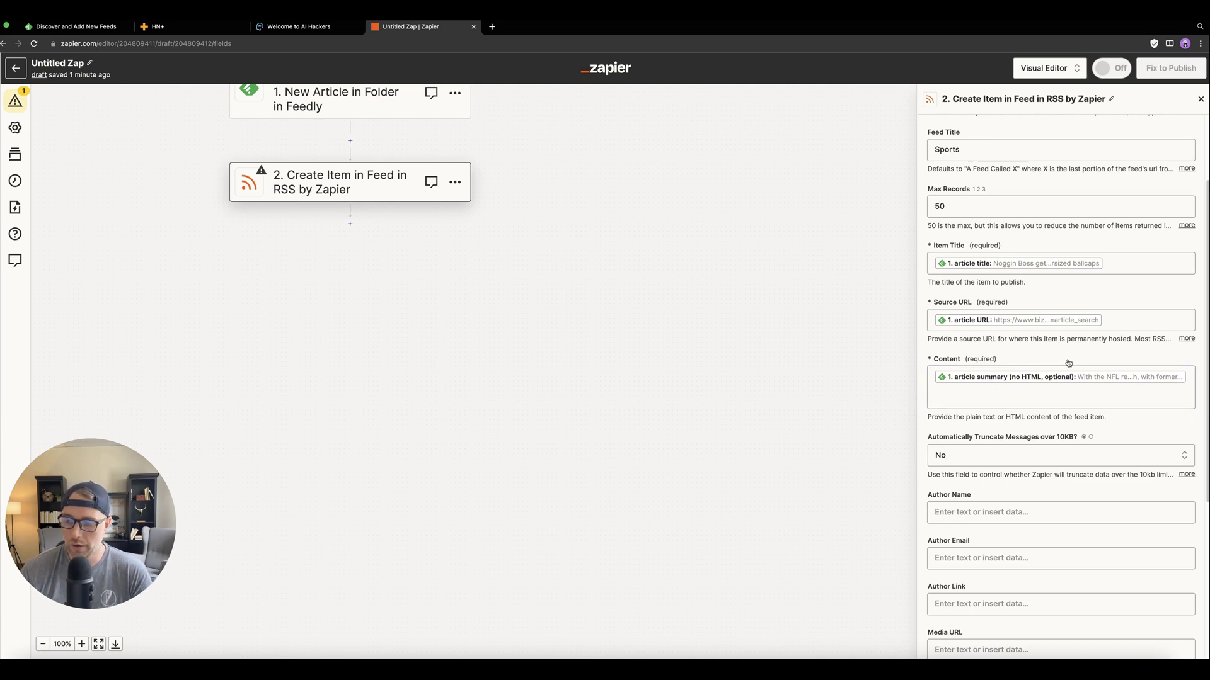
{"action": "scroll", "coordinate": [1069, 364], "scroll_direction": "down", "scroll_amount": 4}
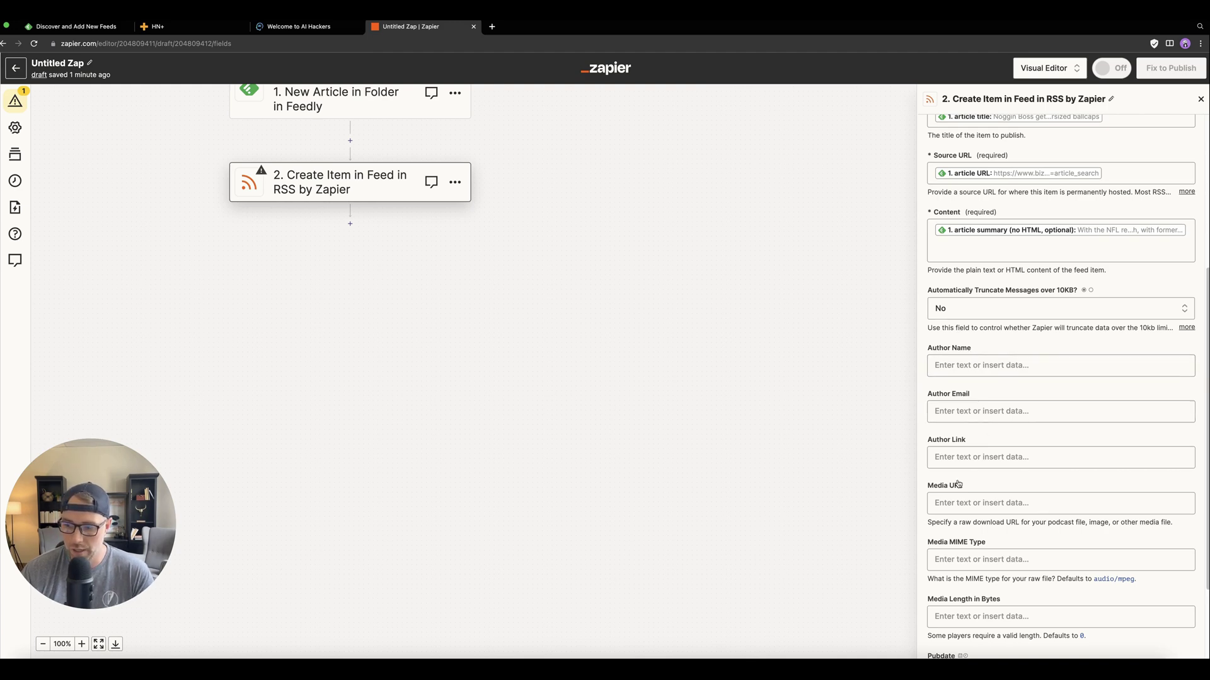
{"action": "left_click", "coordinate": [970, 361]}
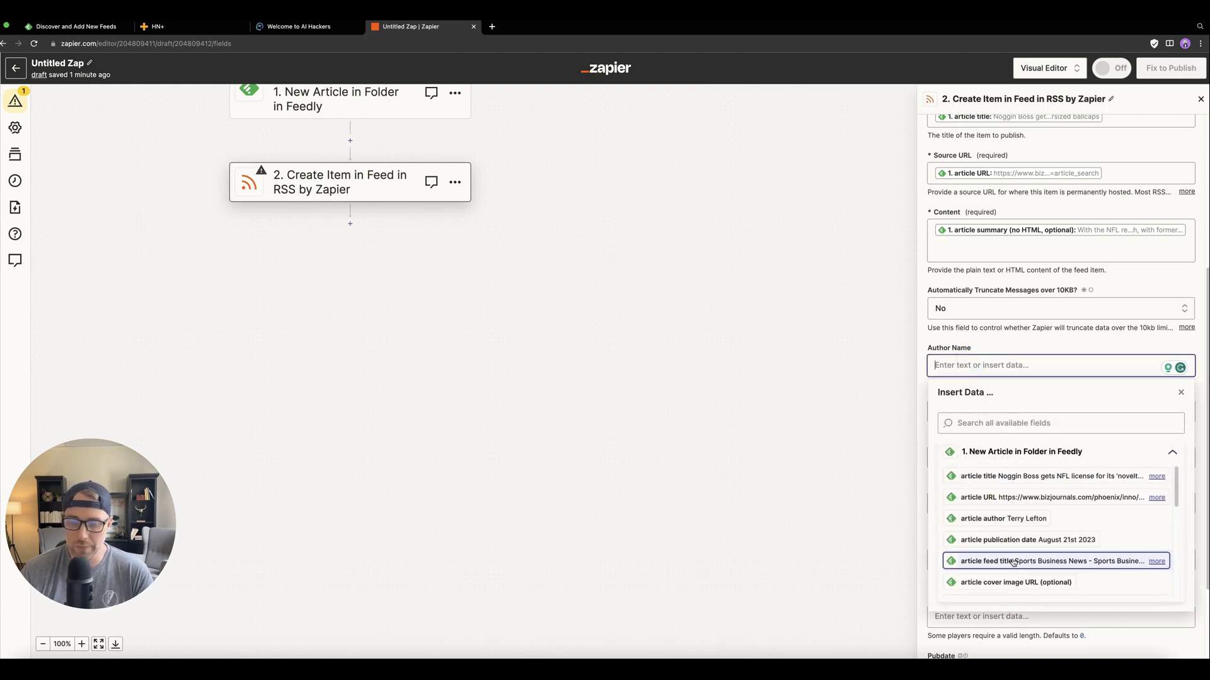
{"action": "left_click", "coordinate": [884, 406]}
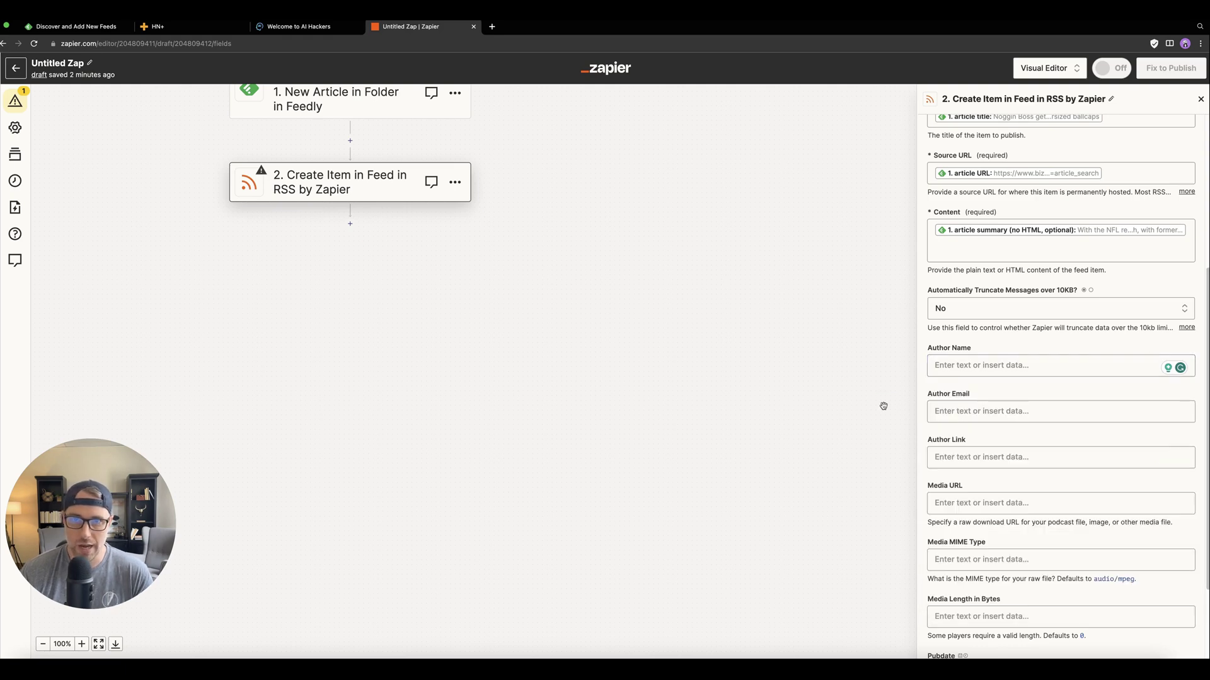
{"action": "scroll", "coordinate": [974, 395], "scroll_direction": "down", "scroll_amount": 3}
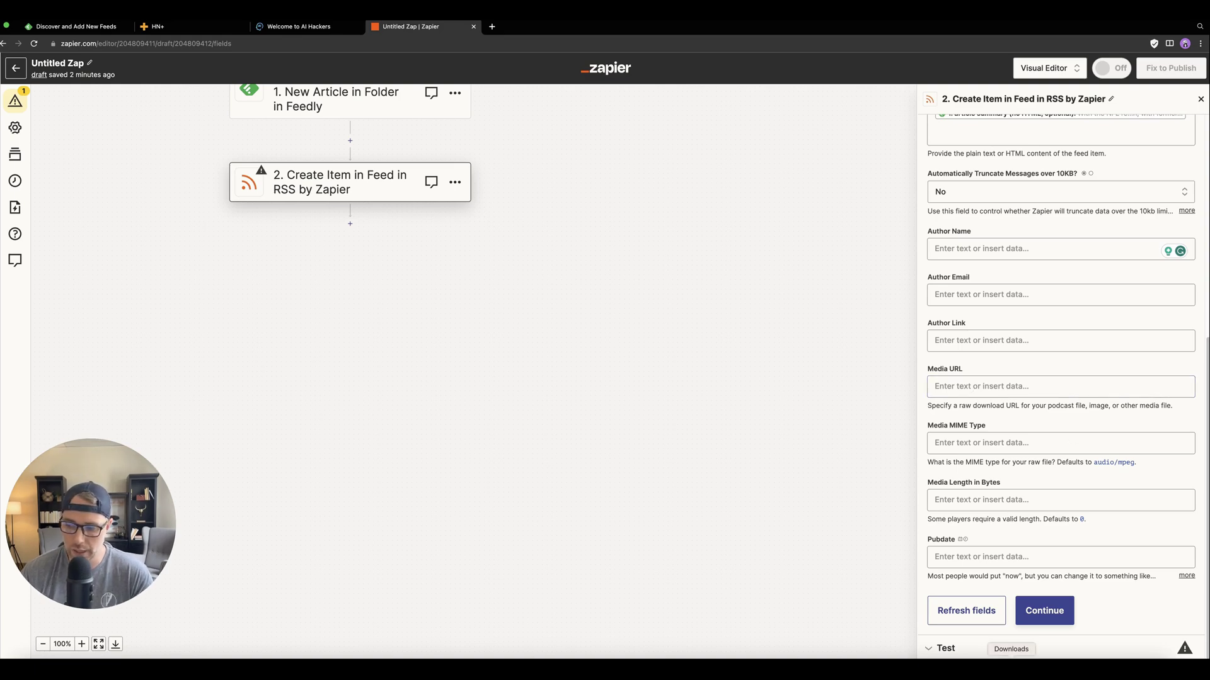
- Test the RSS action to create a feed entry, and rename the Zap to 'sports-demo'
{"action": "left_click", "coordinate": [1041, 611]}
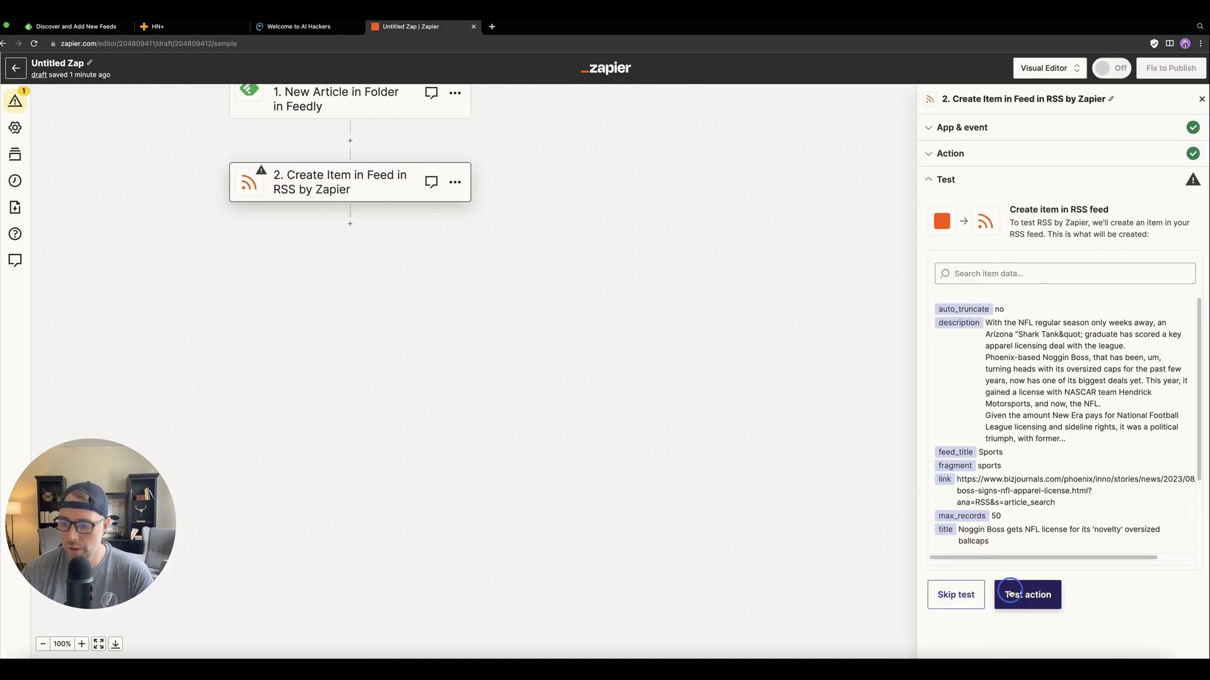
{"action": "left_click", "coordinate": [1028, 595]}
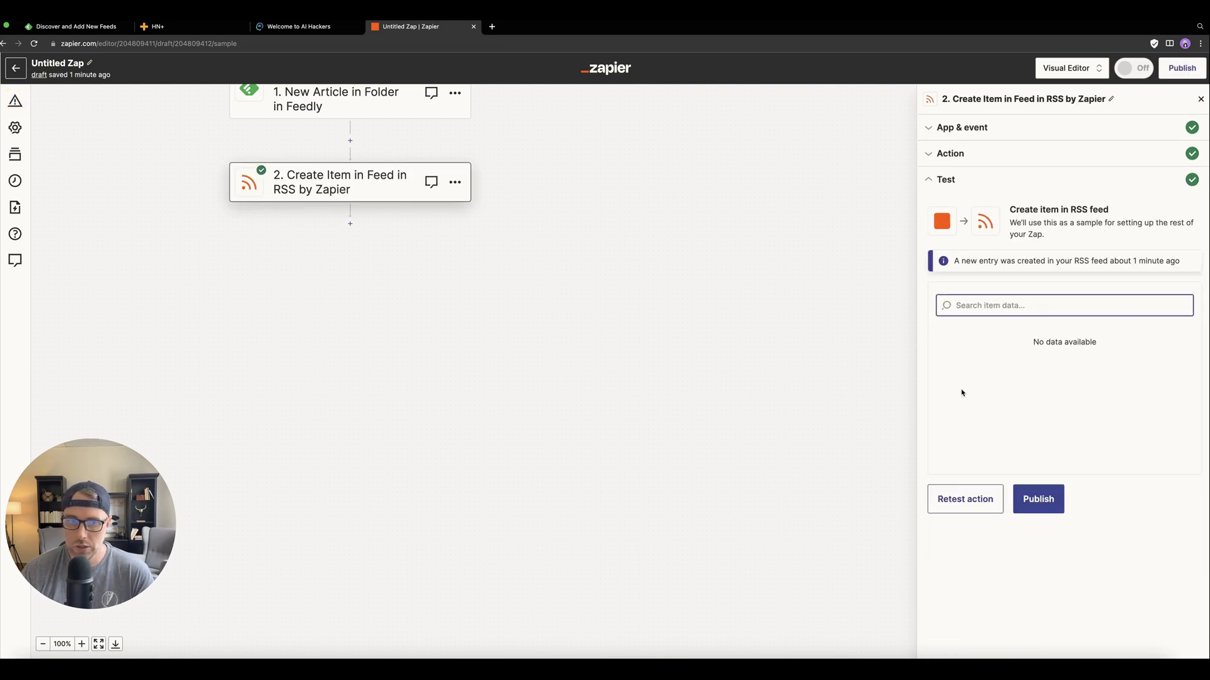
{"action": "left_click", "coordinate": [66, 64]}
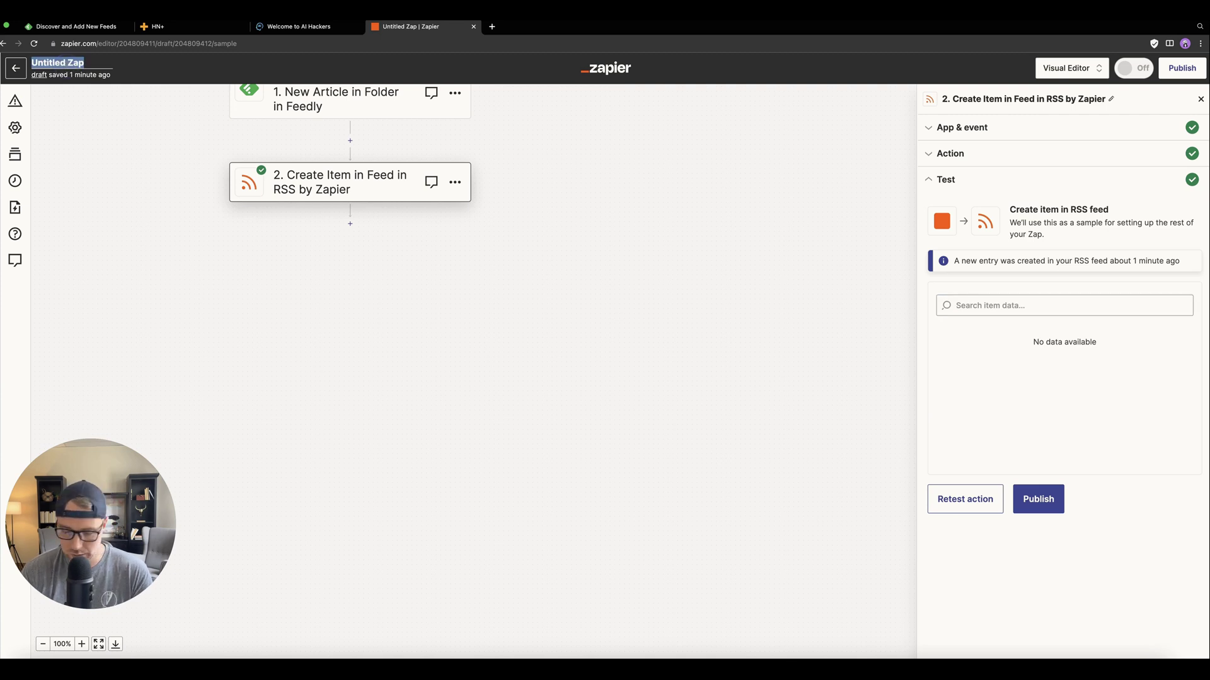
{"action": "type", "text": "sports-demo"}
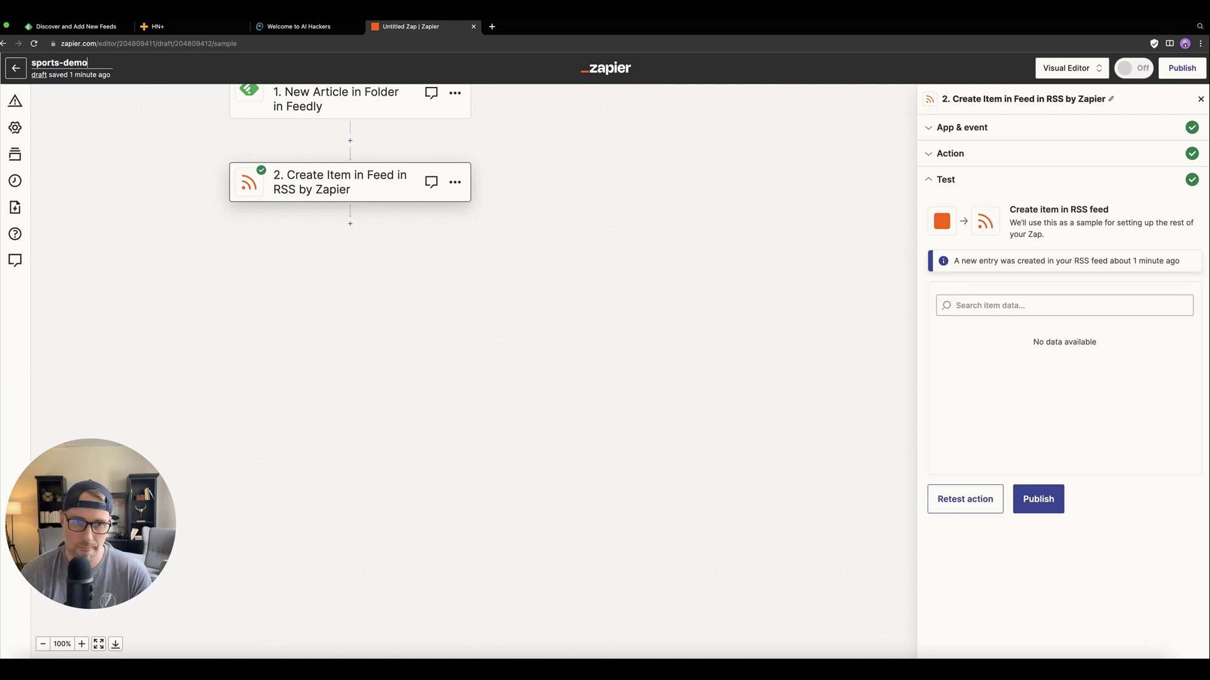
- Publish the sports-demo Zap and view its Sports RSS feed XML in a new tab
{"action": "left_click", "coordinate": [1039, 499]}
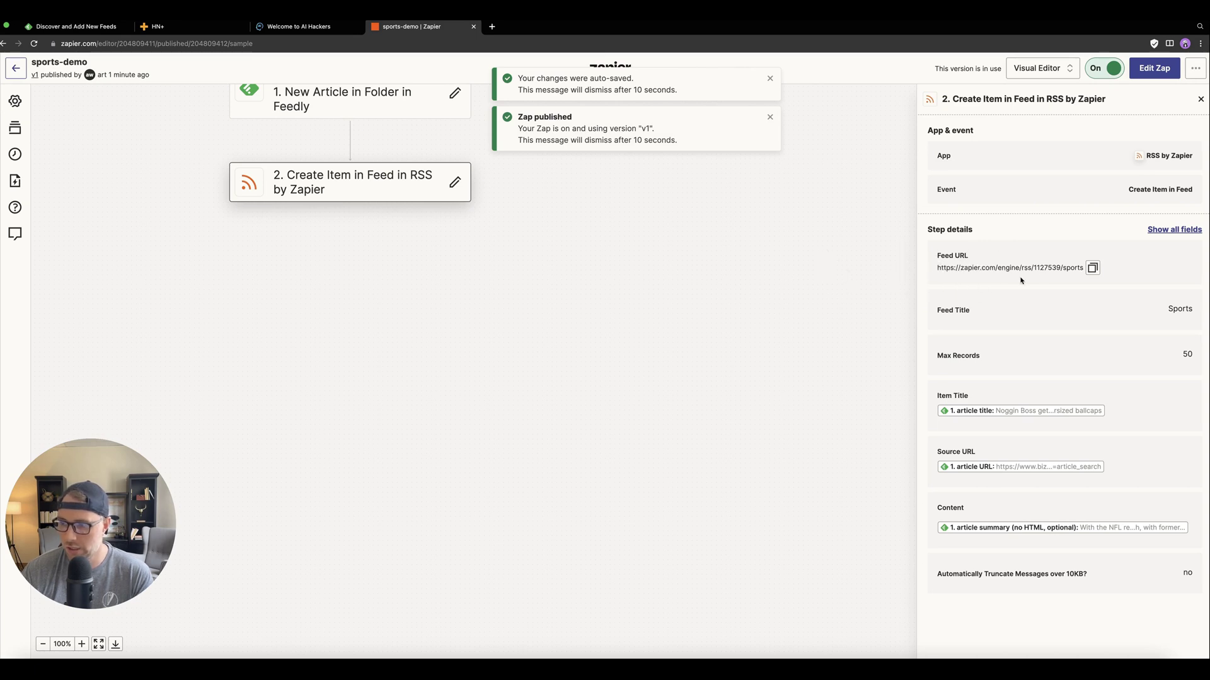
{"action": "left_click", "coordinate": [1092, 268]}
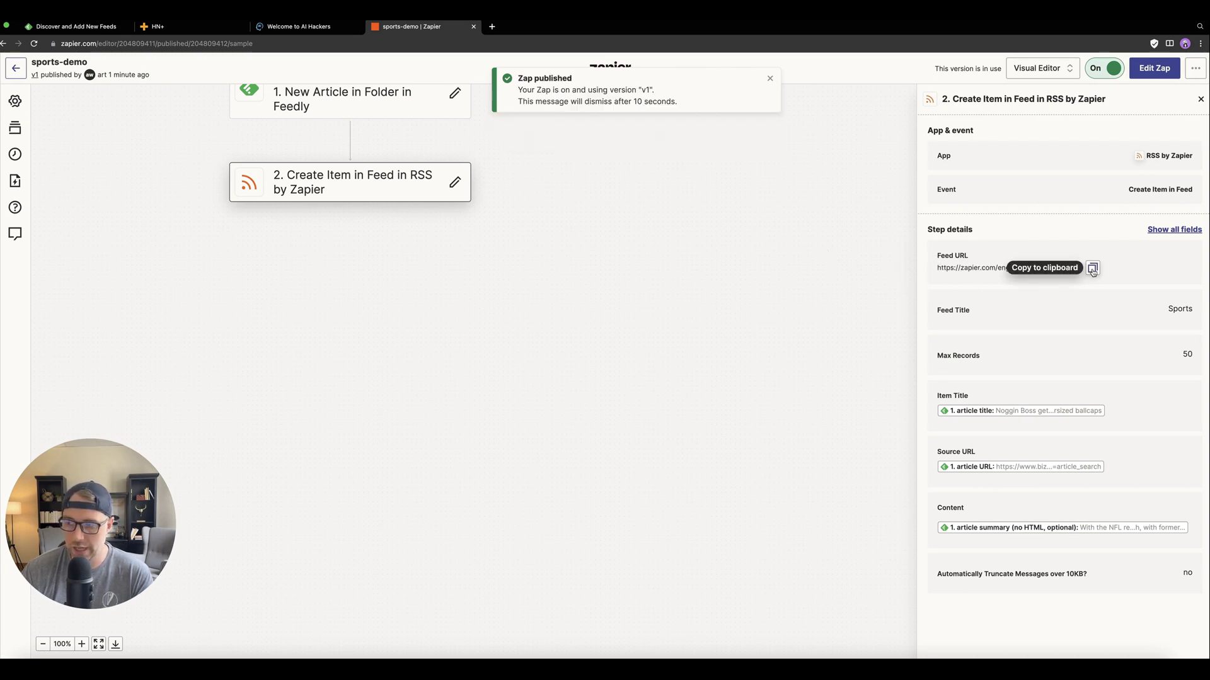
{"action": "left_click", "coordinate": [492, 27]}
{"action": "key", "text": "ctrl+v"}
{"action": "key", "text": "Return"}
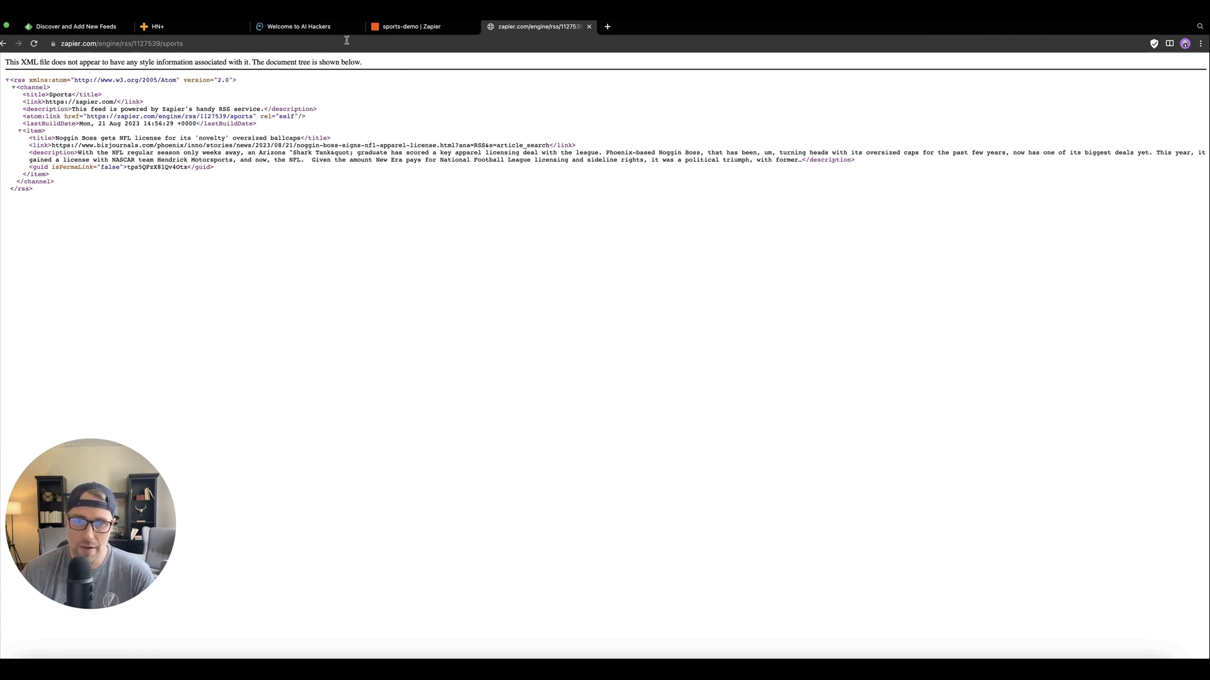
{"action": "left_click", "coordinate": [409, 26]}
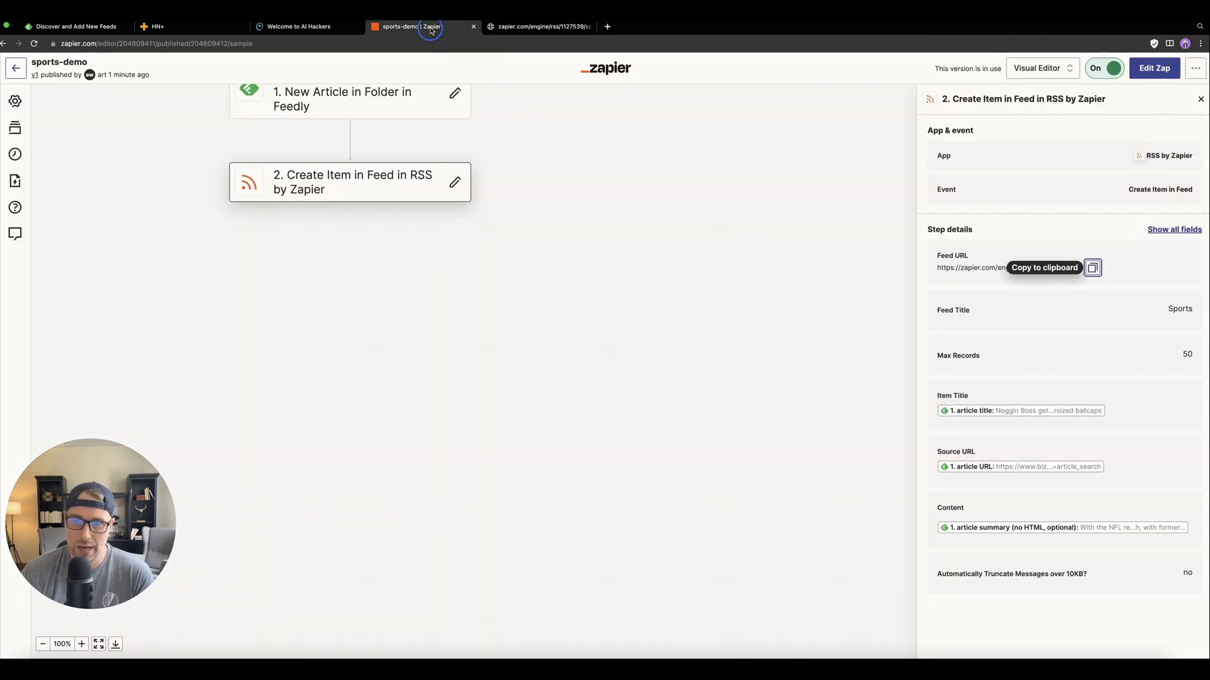
{"action": "left_click", "coordinate": [75, 26]}
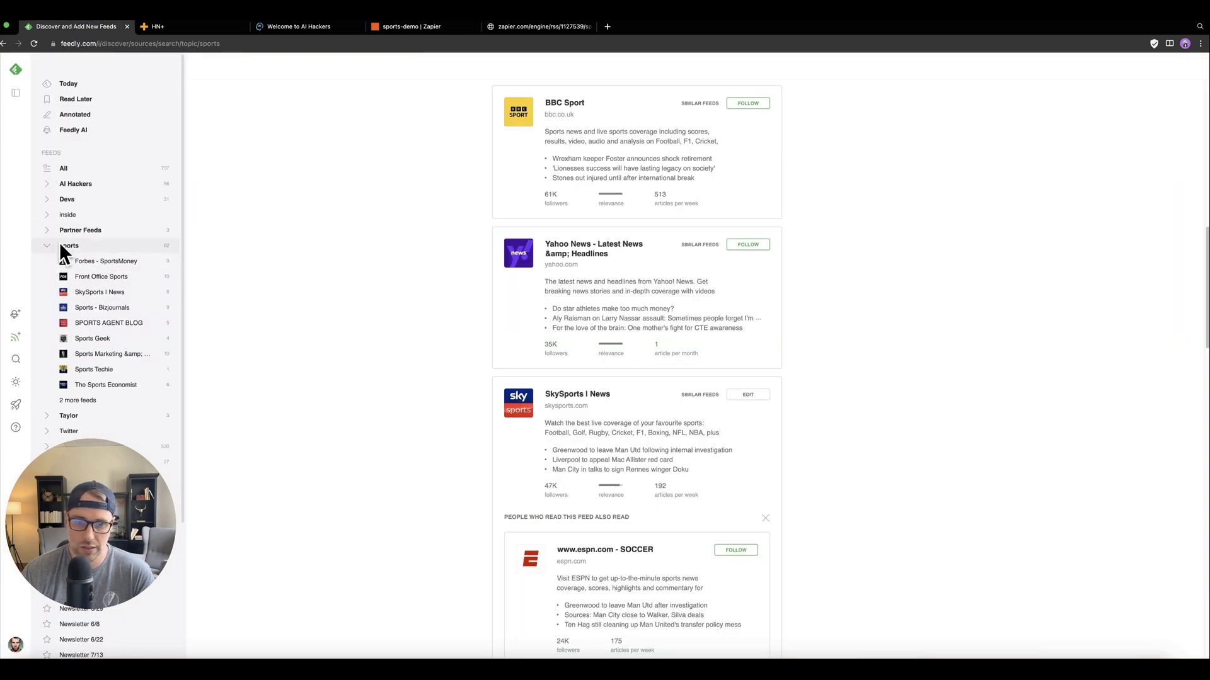
{"action": "left_click", "coordinate": [403, 27]}
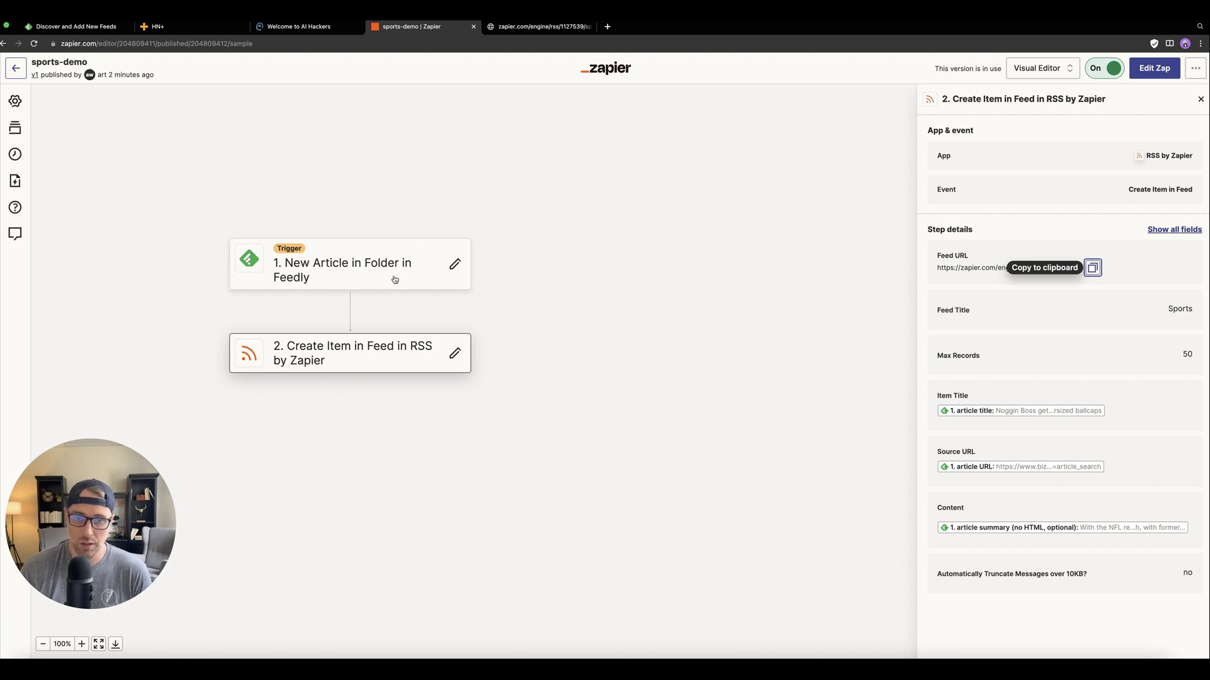
- Switch to hn.plus and scroll through its features and monetization sections, then back up
{"action": "key", "text": "super+2"}
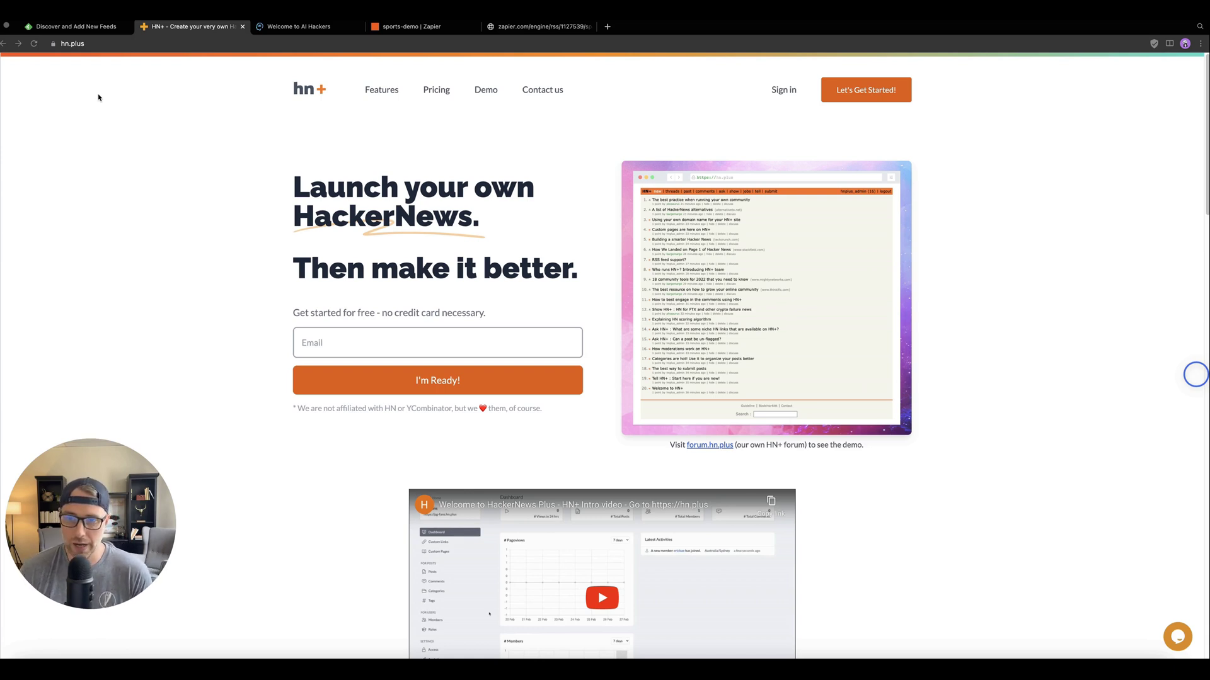
{"action": "scroll", "coordinate": [388, 253], "scroll_direction": "down", "scroll_amount": 7}
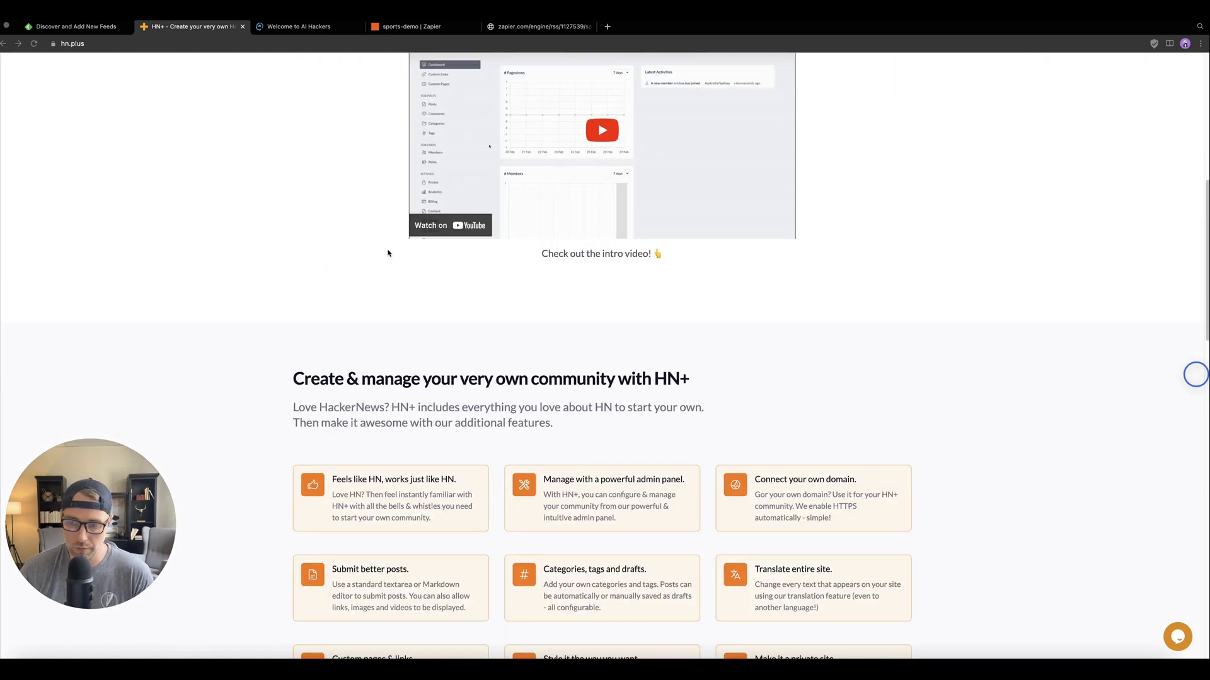
{"action": "scroll", "coordinate": [388, 253], "scroll_direction": "down", "scroll_amount": 3}
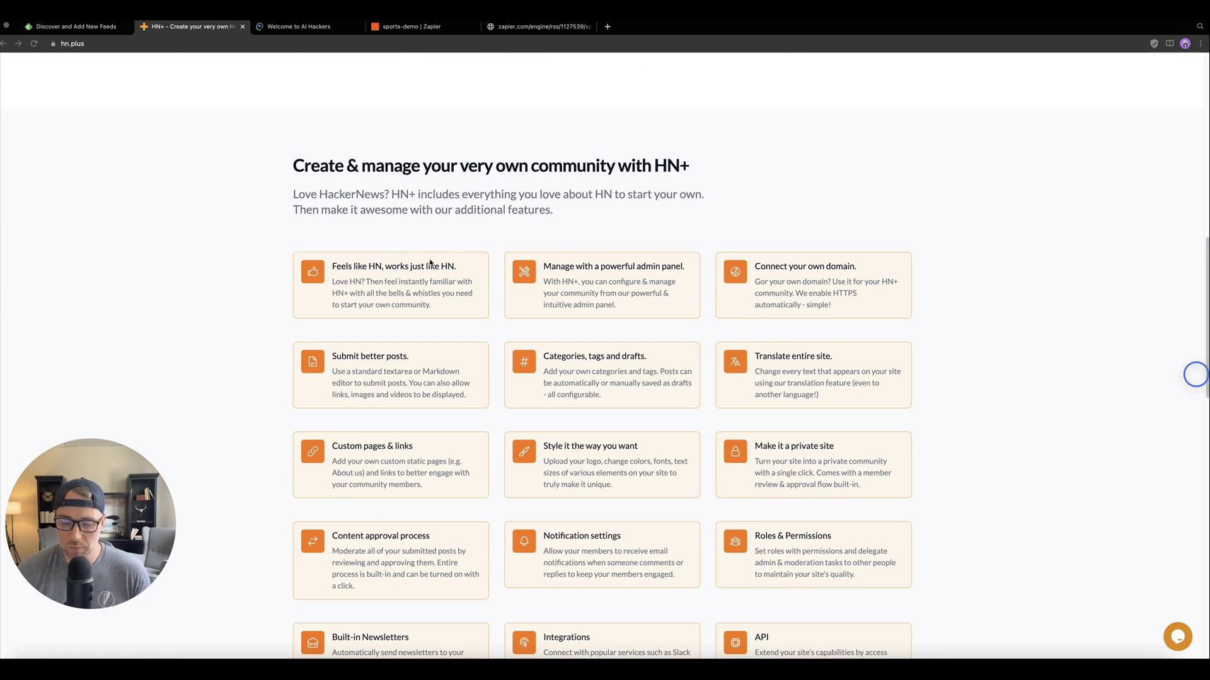
{"action": "scroll", "coordinate": [430, 263], "scroll_direction": "down", "scroll_amount": 1}
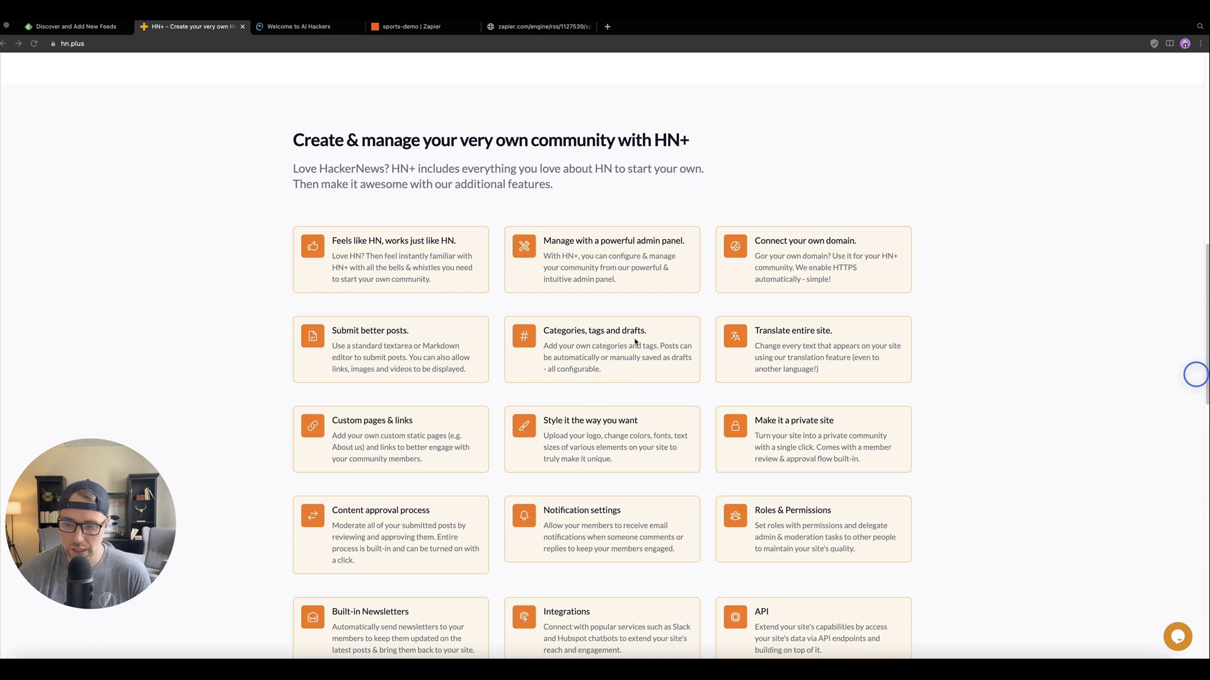
{"action": "scroll", "coordinate": [740, 354], "scroll_direction": "down", "scroll_amount": 2}
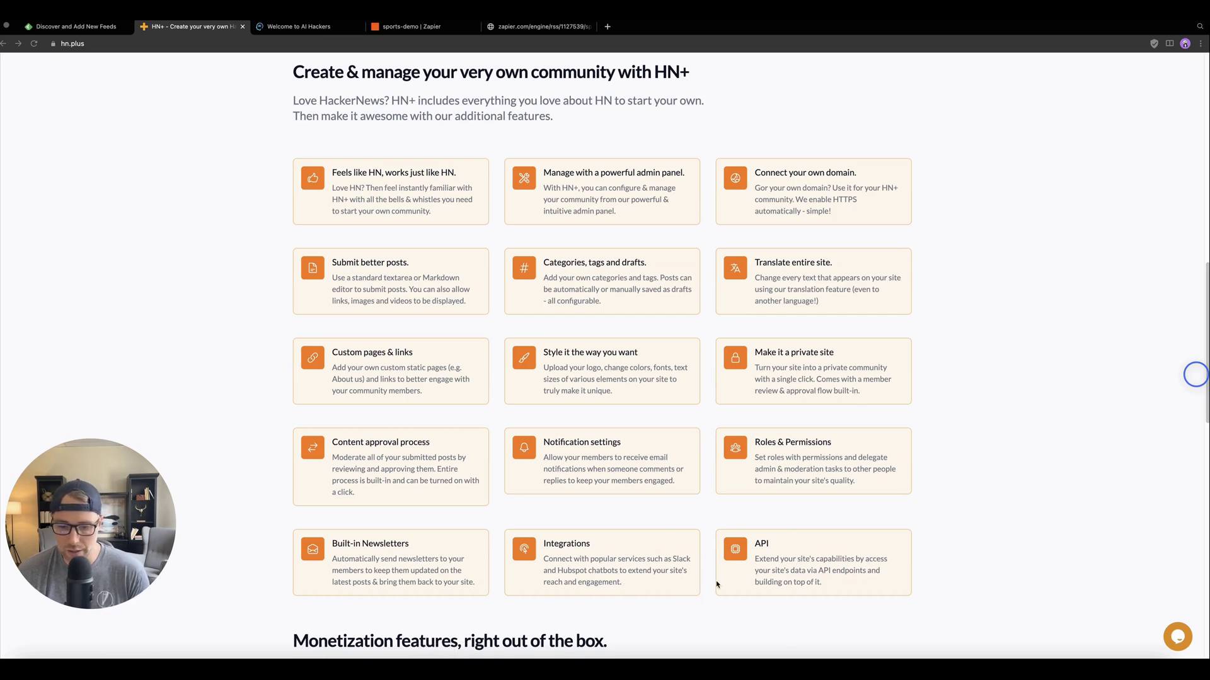
{"action": "scroll", "coordinate": [432, 581], "scroll_direction": "down", "scroll_amount": 5}
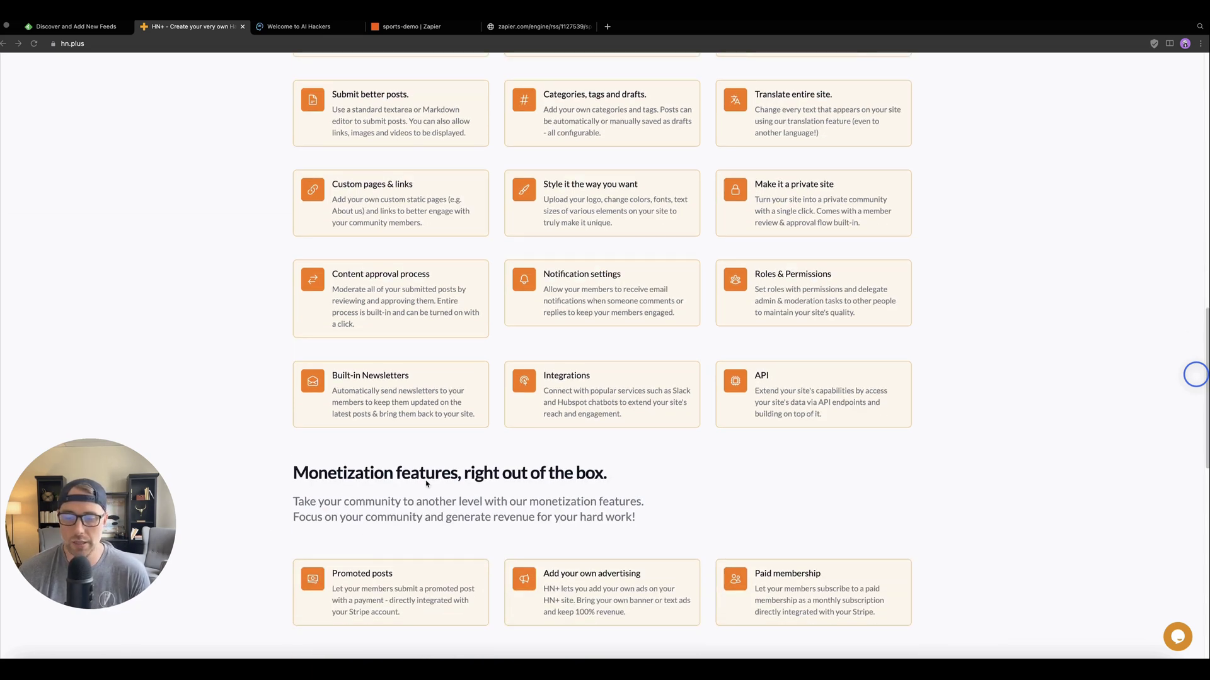
{"action": "scroll", "coordinate": [392, 446], "scroll_direction": "down", "scroll_amount": 3}
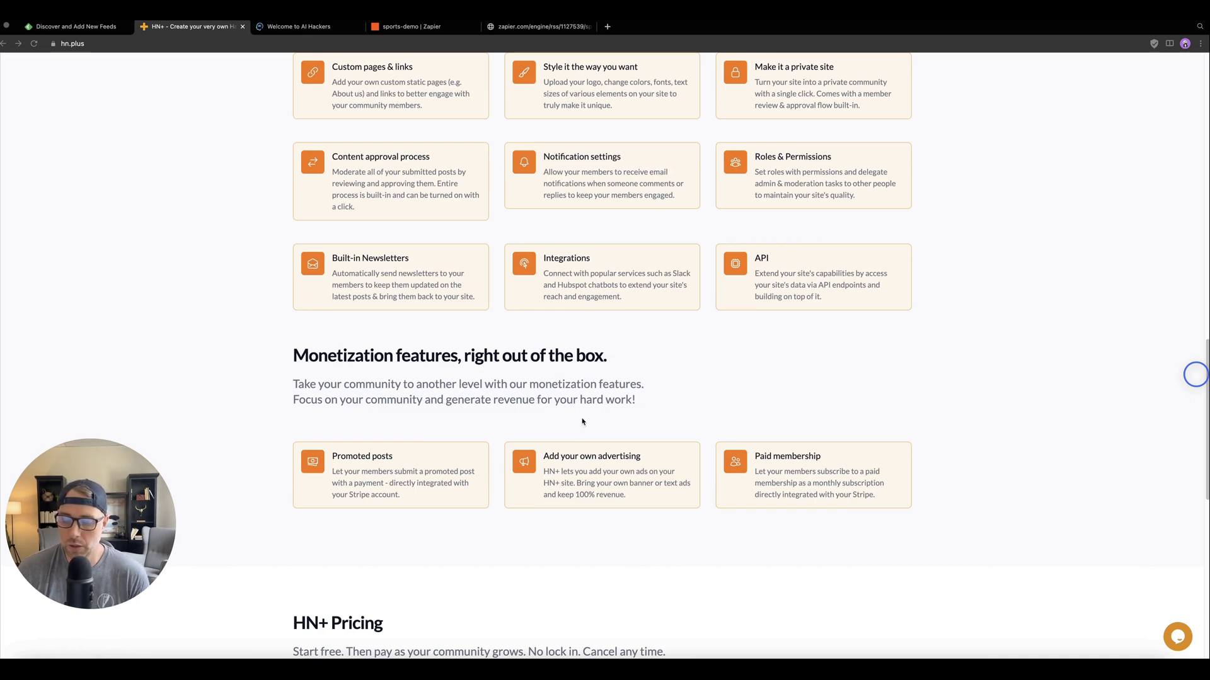
{"action": "scroll", "coordinate": [582, 421], "scroll_direction": "up", "scroll_amount": 15}
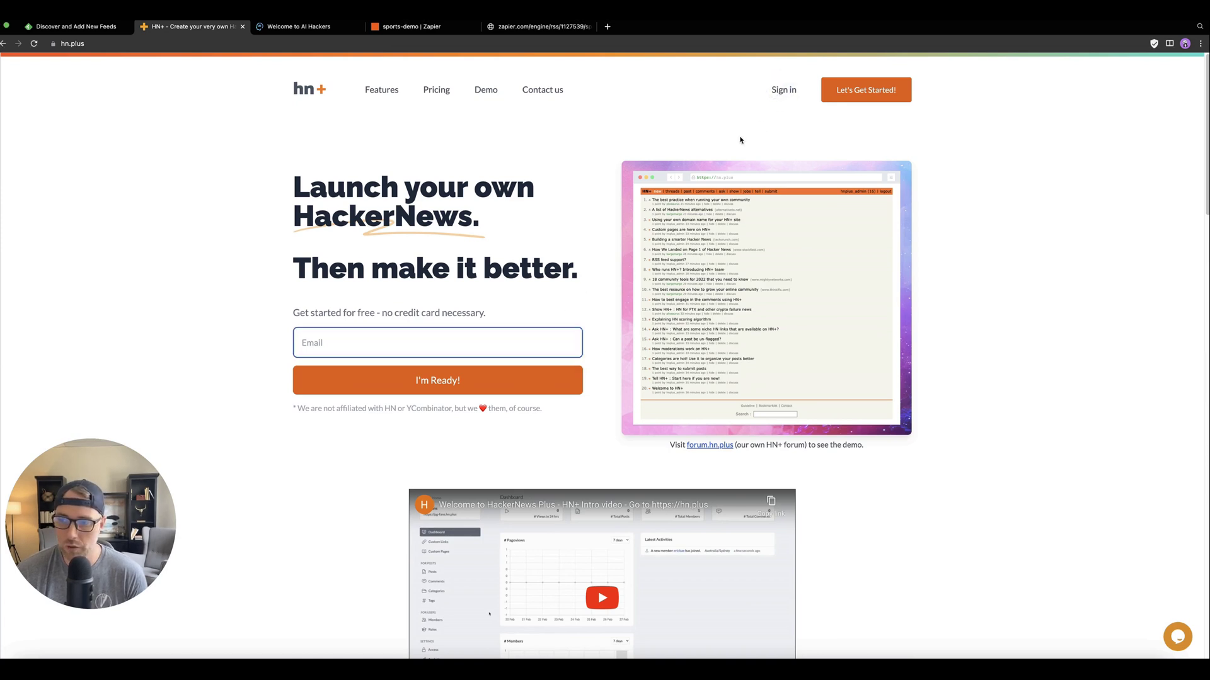
- Sign in to HN+ with the saved credentials to reach the My Sites dashboard
{"action": "left_click", "coordinate": [781, 99]}
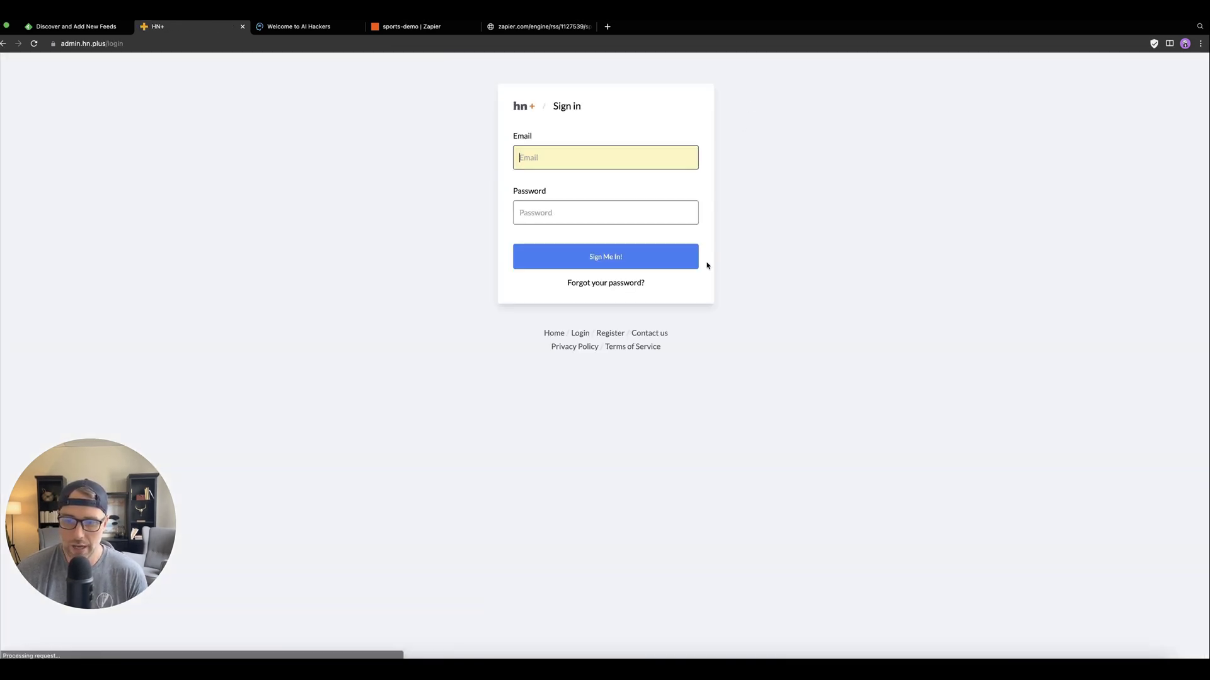
{"action": "left_click", "coordinate": [613, 258]}
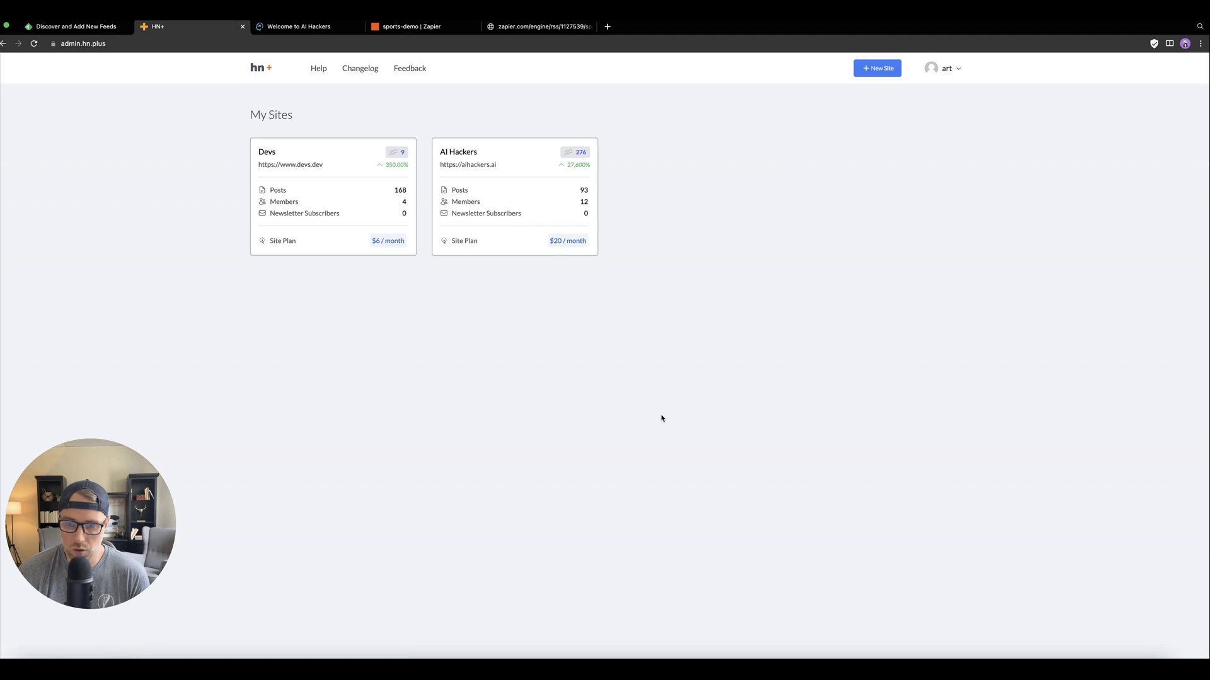
- Create a new HN+ site named 'Sports Feed', then view its public page and admin dashboard
{"action": "left_click", "coordinate": [876, 68]}
{"action": "type", "text": "Spo"}
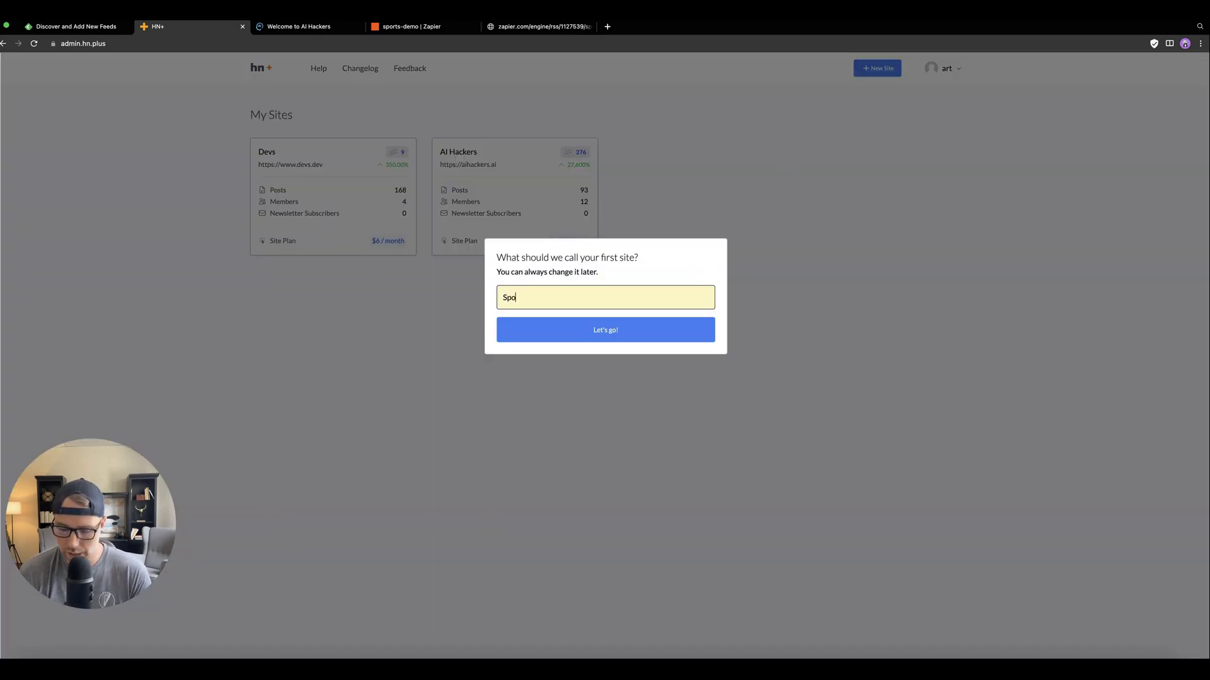
{"action": "type", "text": "rts Feeds"}
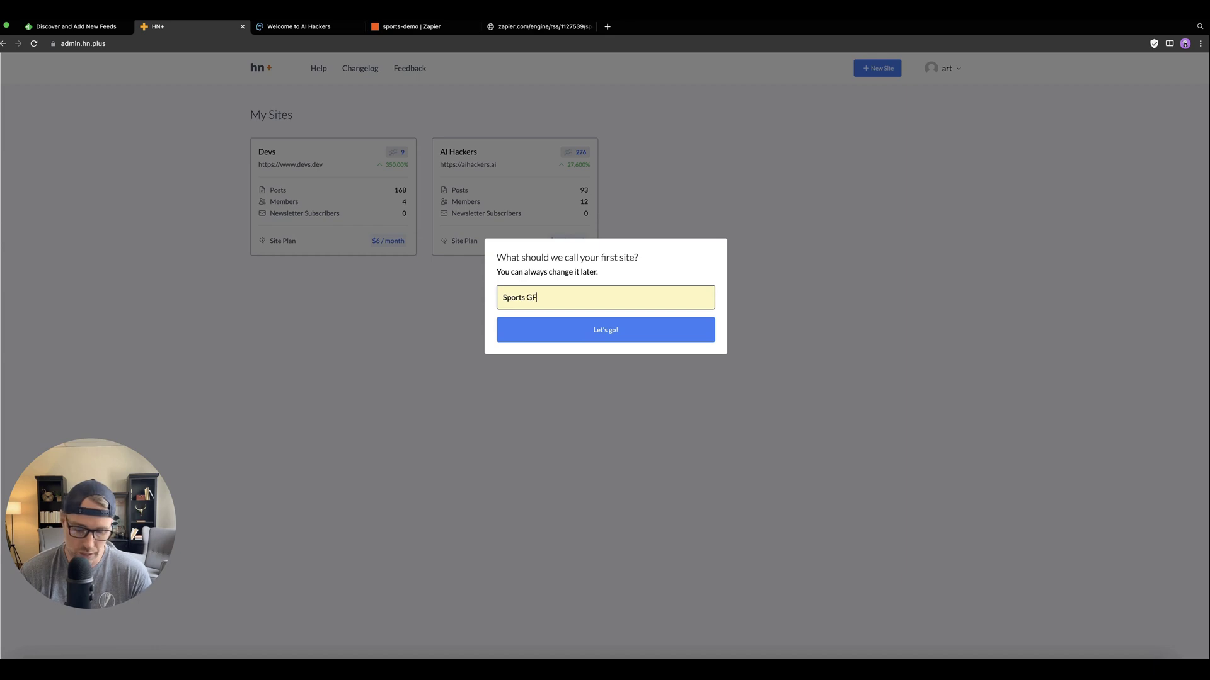
{"action": "key", "text": "BackSpace"}
{"action": "key", "text": "BackSpace"}
{"action": "key", "text": "BackSpace"}
{"action": "type", "text": "ed"}
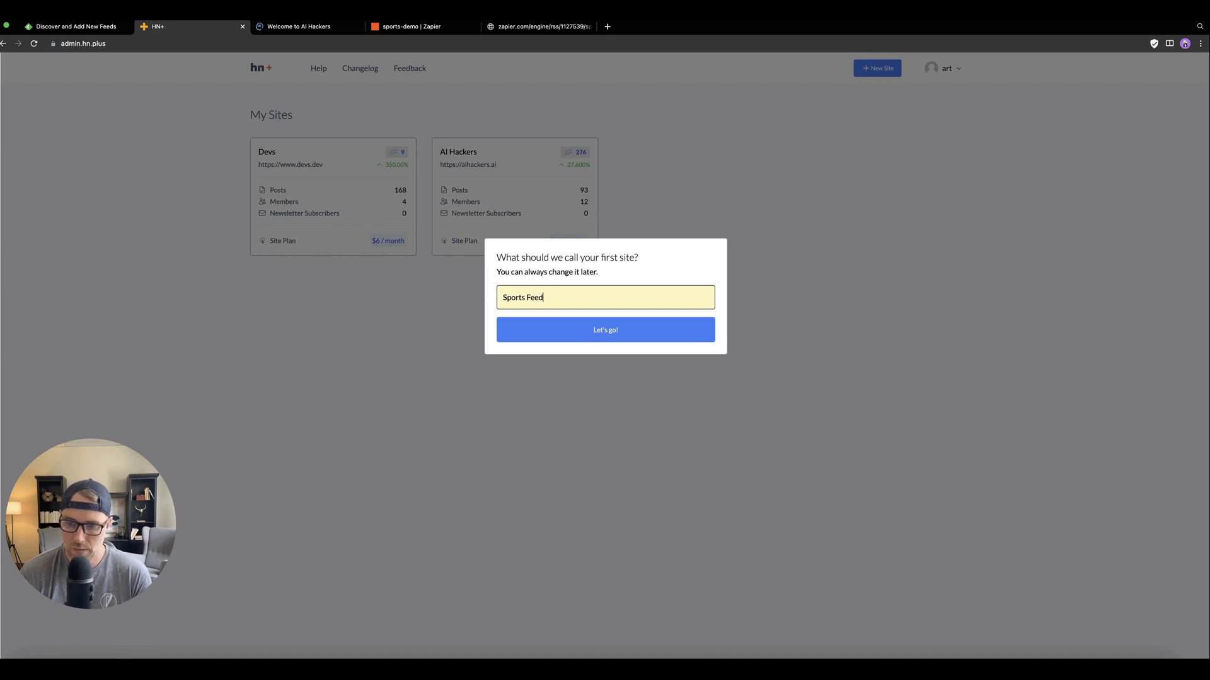
{"action": "left_click", "coordinate": [632, 334]}
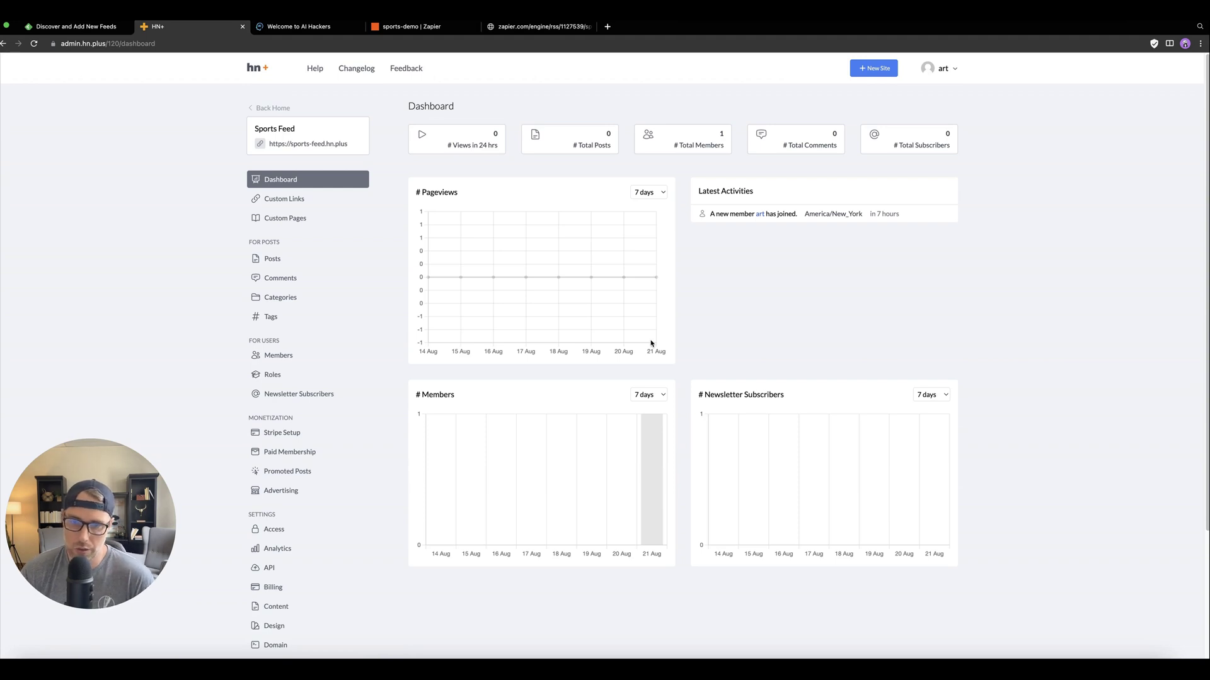
{"action": "left_click", "coordinate": [314, 143]}
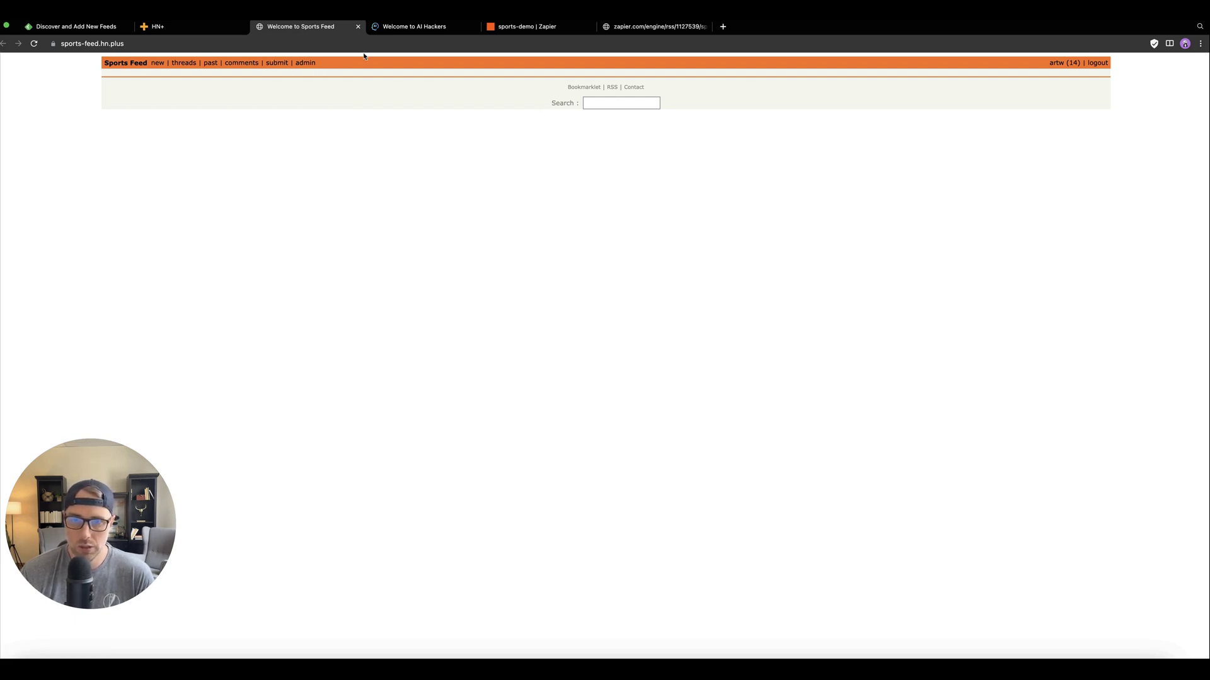
{"action": "left_click", "coordinate": [208, 33]}
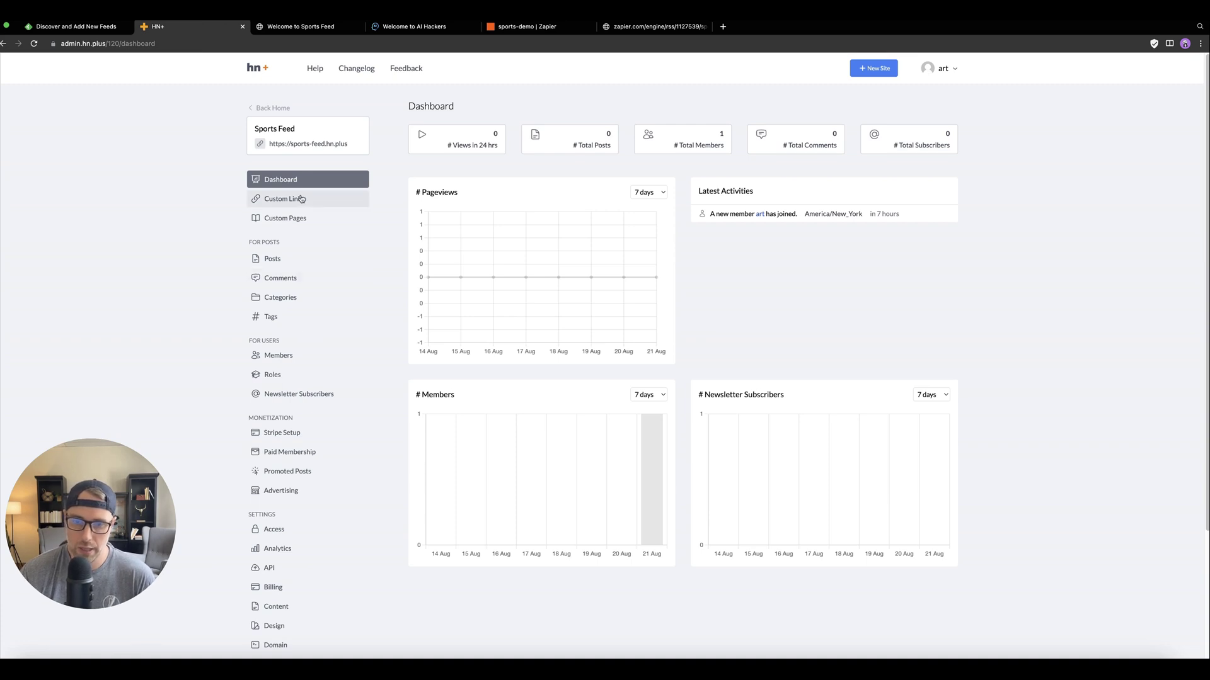
- Go through Posts and Comments to Categories, and delete the jobs category
{"action": "left_click", "coordinate": [276, 260]}
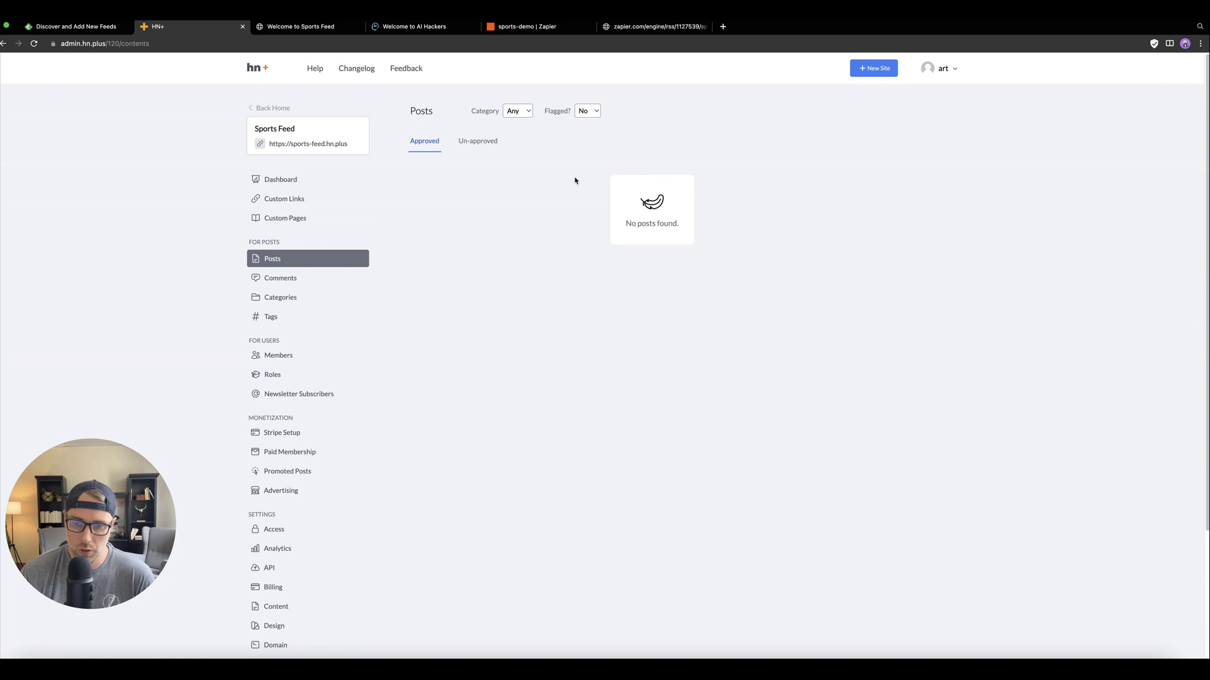
{"action": "left_click", "coordinate": [298, 281]}
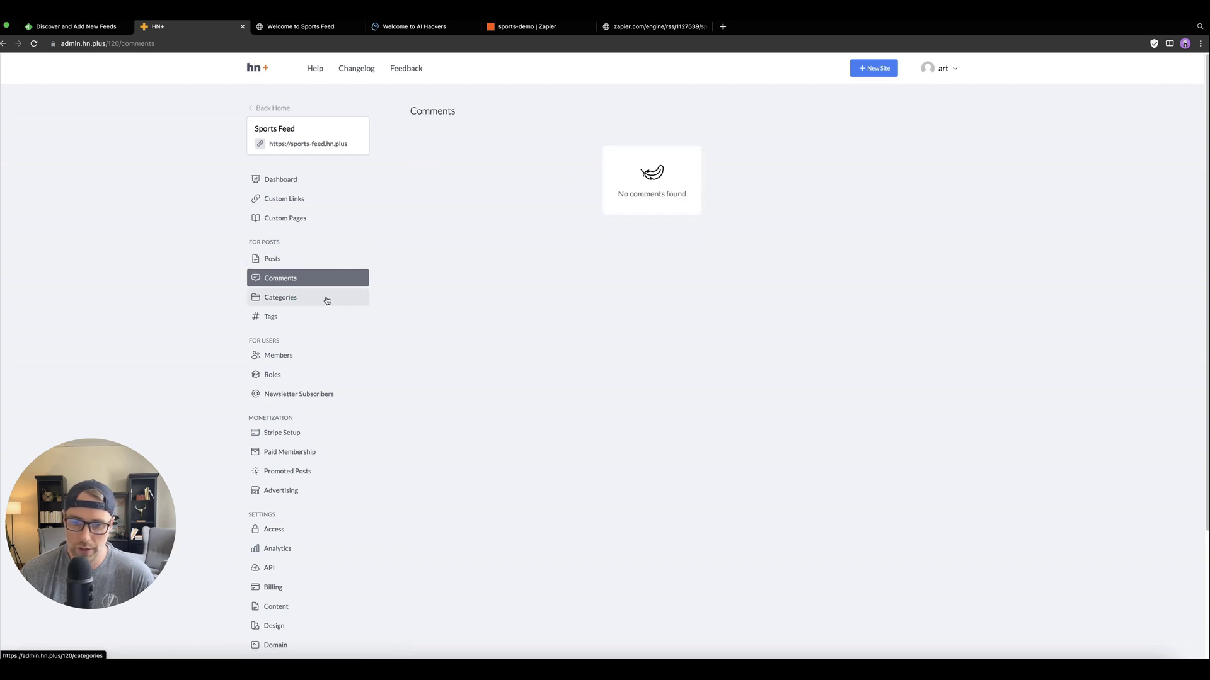
{"action": "left_click", "coordinate": [327, 299]}
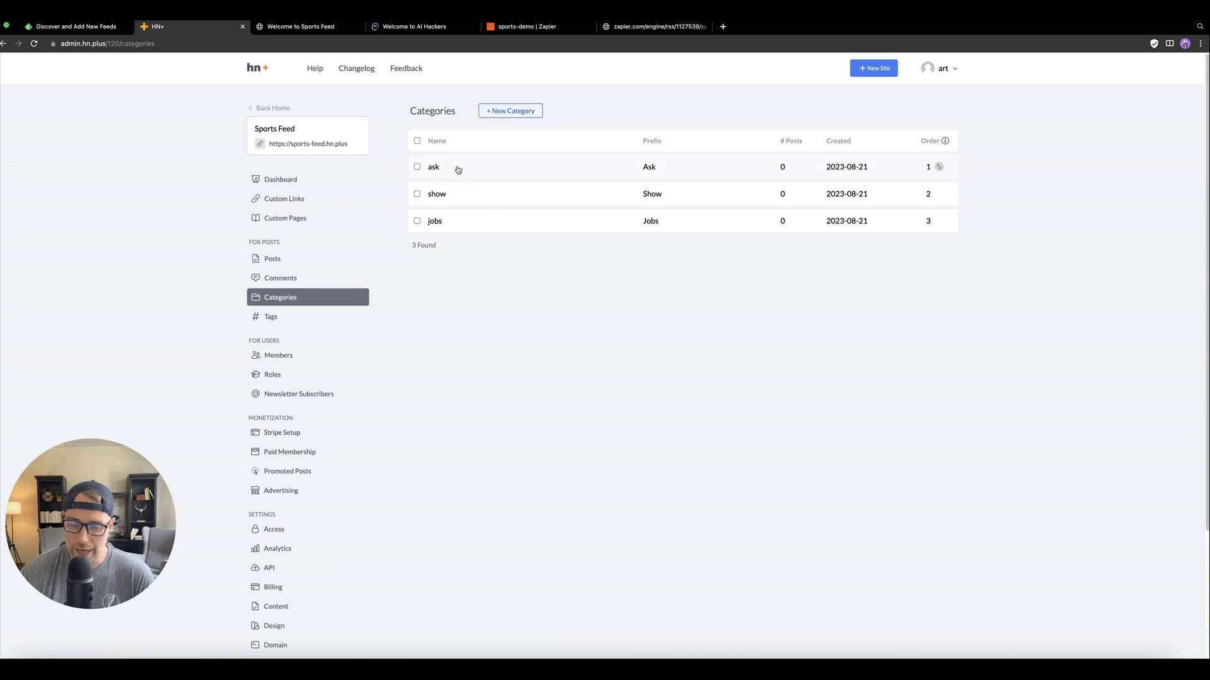
{"action": "left_click", "coordinate": [417, 221]}
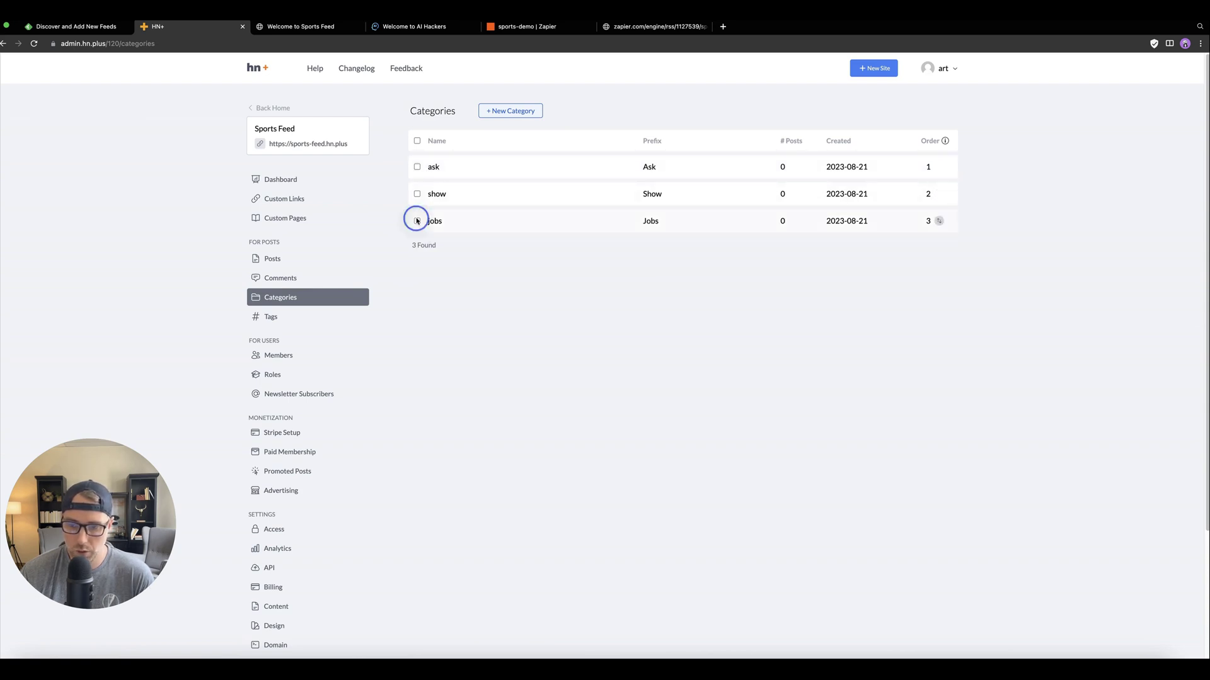
{"action": "left_click", "coordinate": [621, 110]}
{"action": "left_click", "coordinate": [577, 338]}
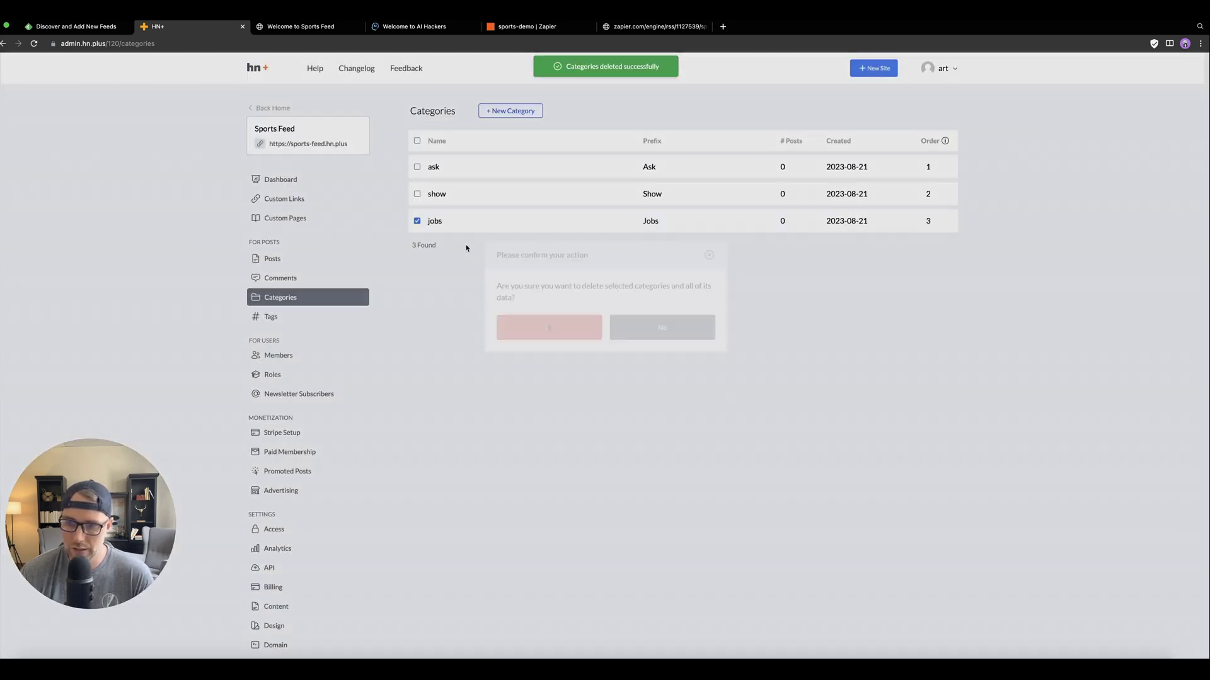
- Delete the ask category too, leaving only show
{"action": "left_click", "coordinate": [463, 167]}
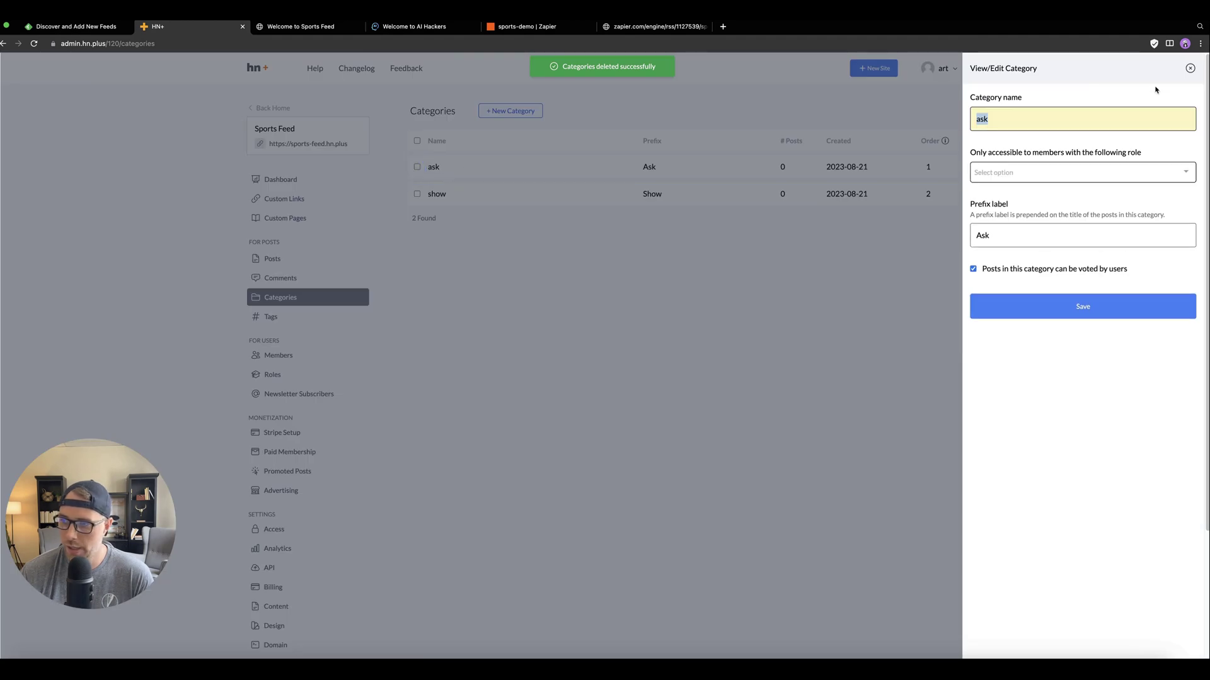
{"action": "left_click", "coordinate": [1190, 68]}
{"action": "left_click", "coordinate": [417, 167]}
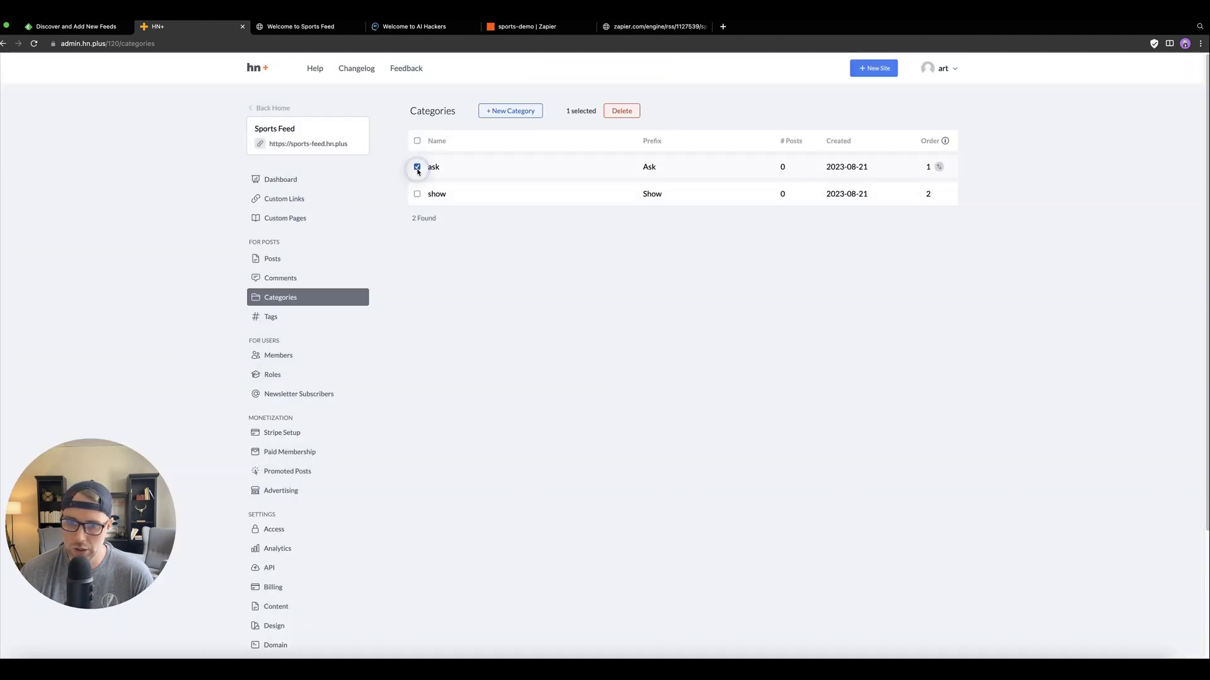
{"action": "left_click", "coordinate": [622, 110]}
{"action": "left_click", "coordinate": [572, 327]}
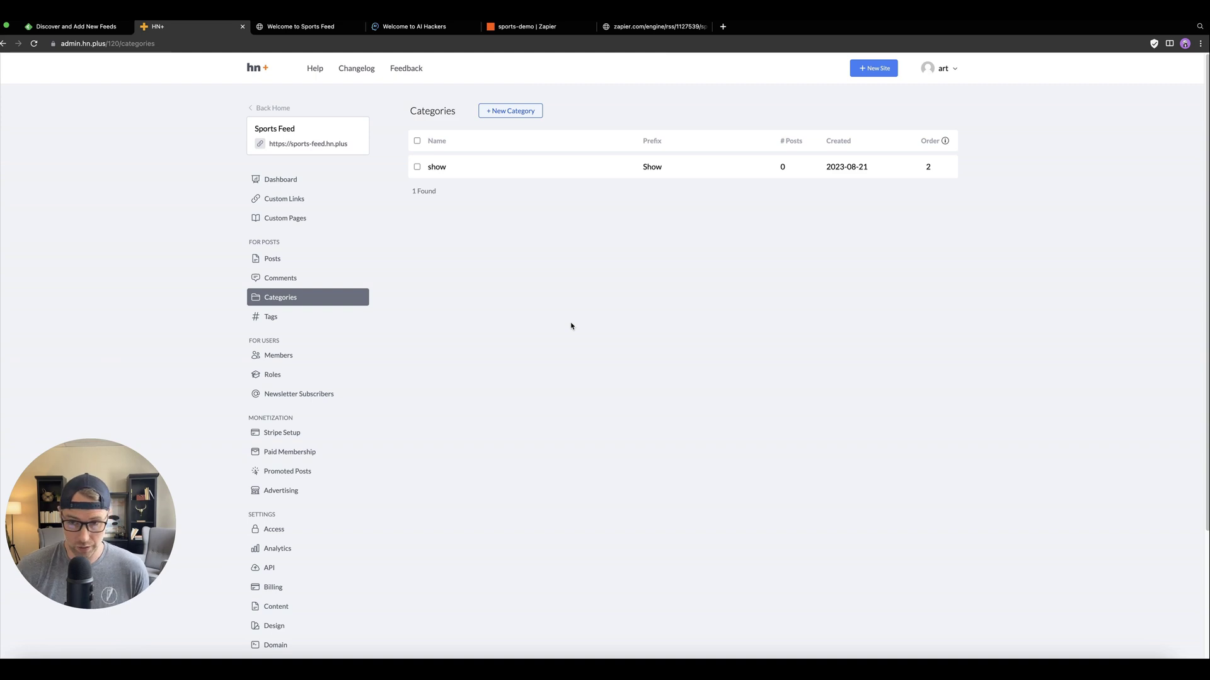
- Browse the Tags, Members, Roles and Newsletter Subscribers pages, ending on Stripe Setup
{"action": "left_click", "coordinate": [281, 316]}
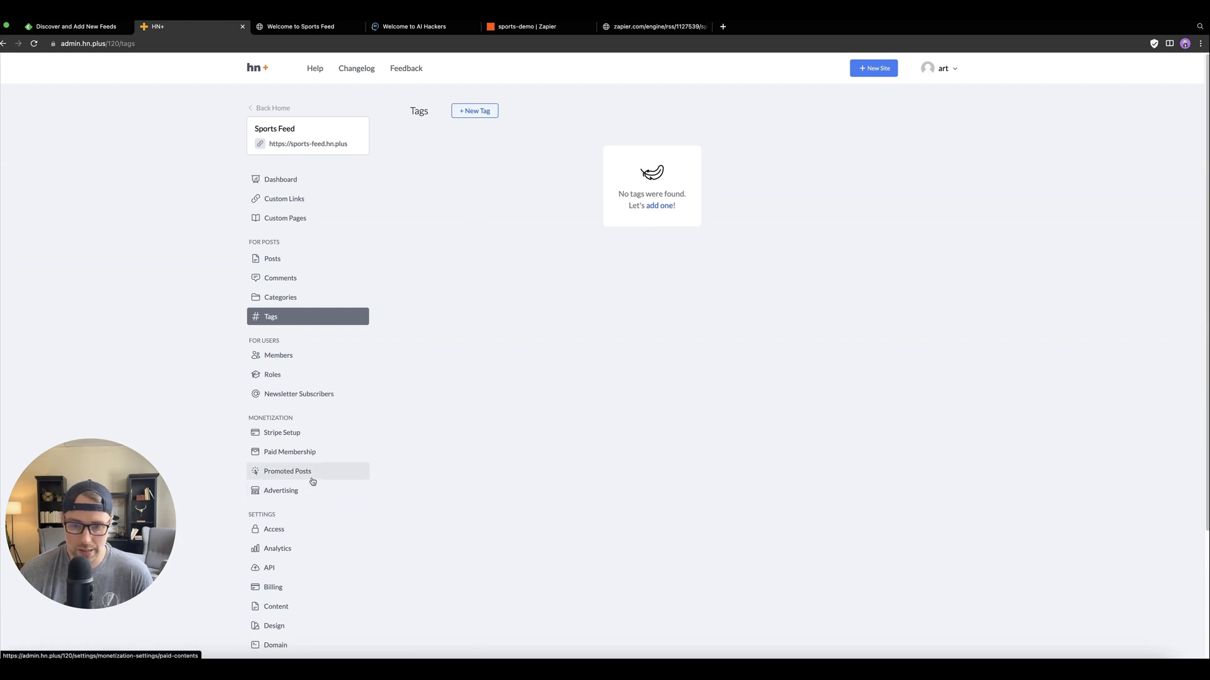
{"action": "left_click", "coordinate": [294, 356]}
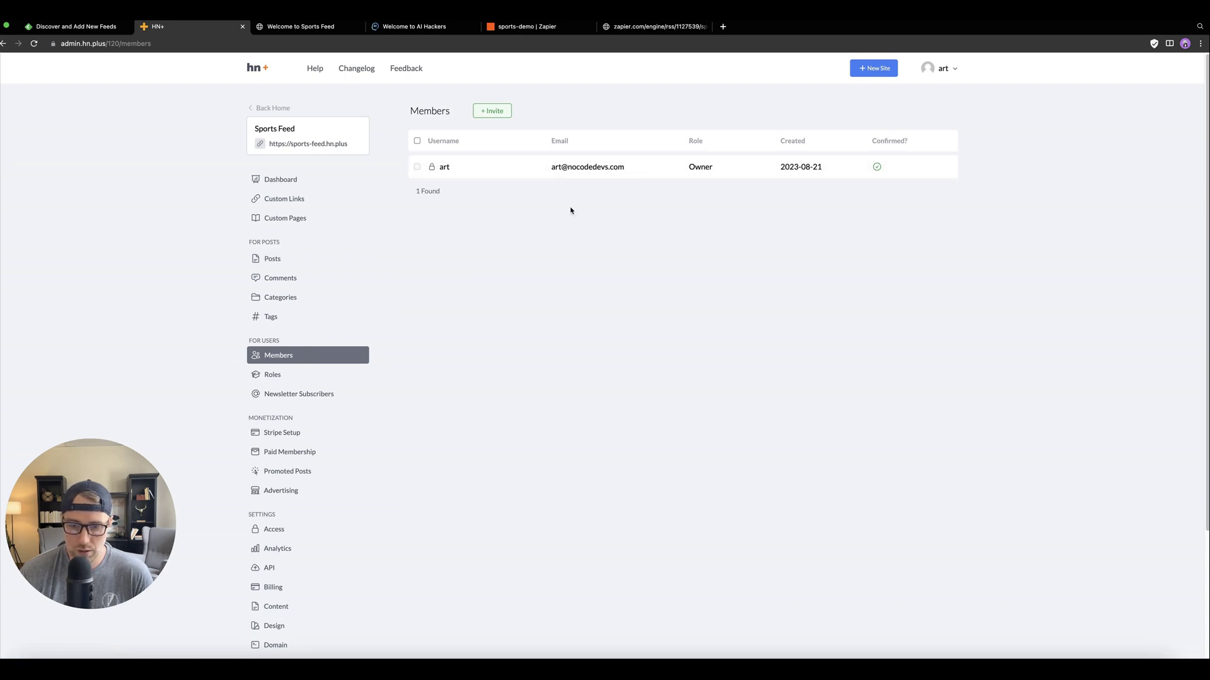
{"action": "left_click", "coordinate": [294, 374]}
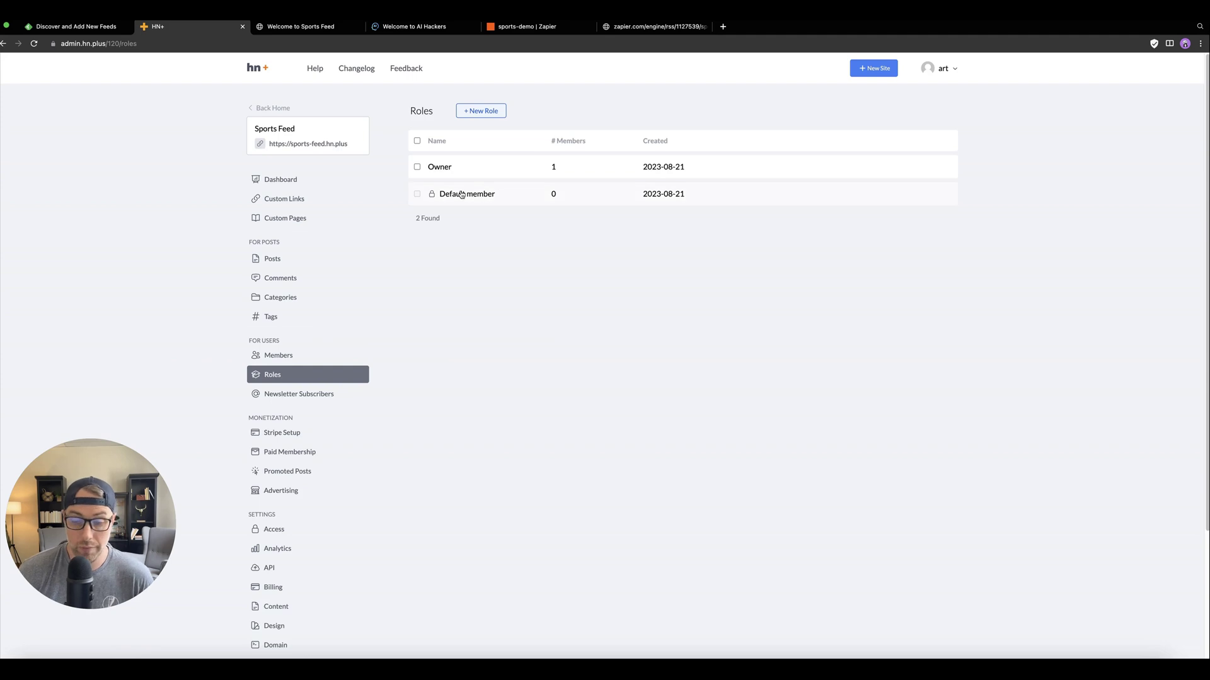
{"action": "left_click", "coordinate": [319, 392]}
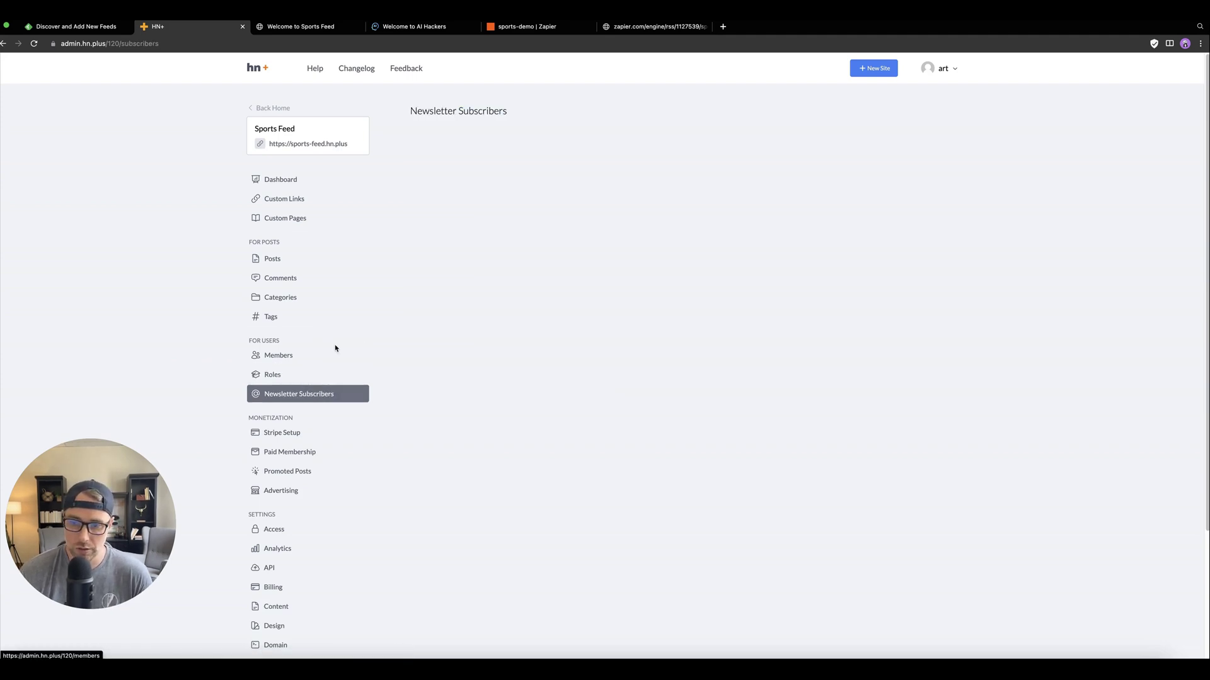
{"action": "left_click", "coordinate": [289, 432]}
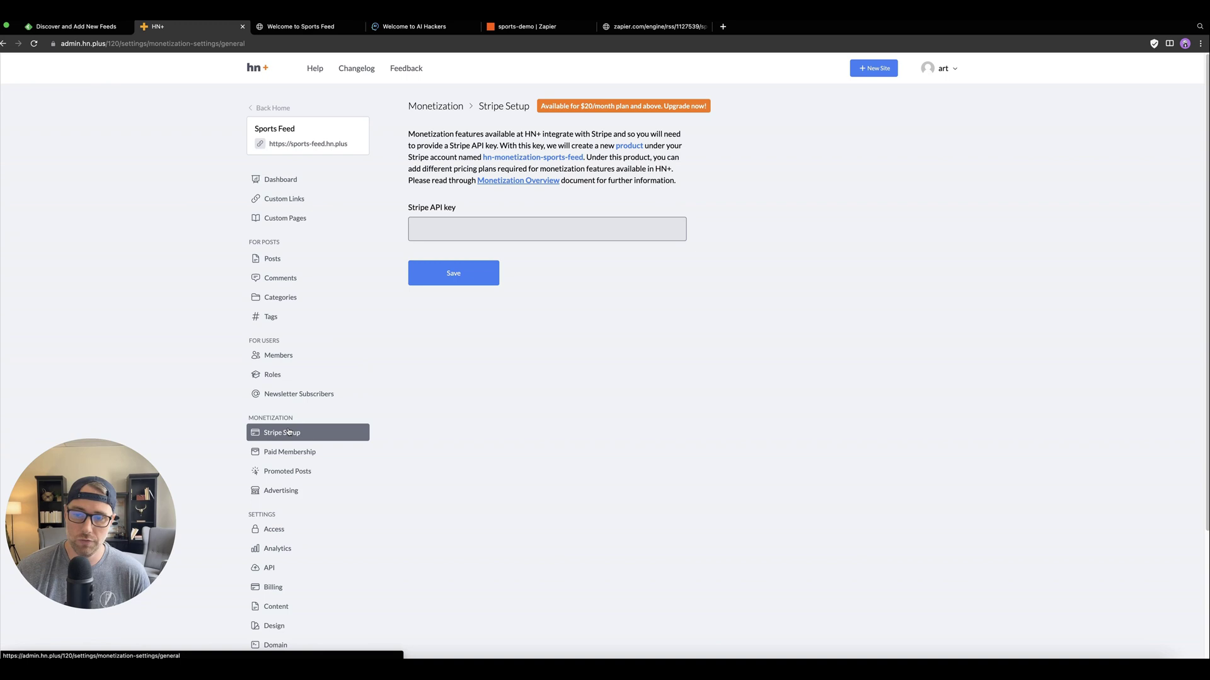
- Look through Paid Membership and Promoted Posts, then open the Advertising page
{"action": "left_click", "coordinate": [291, 451]}
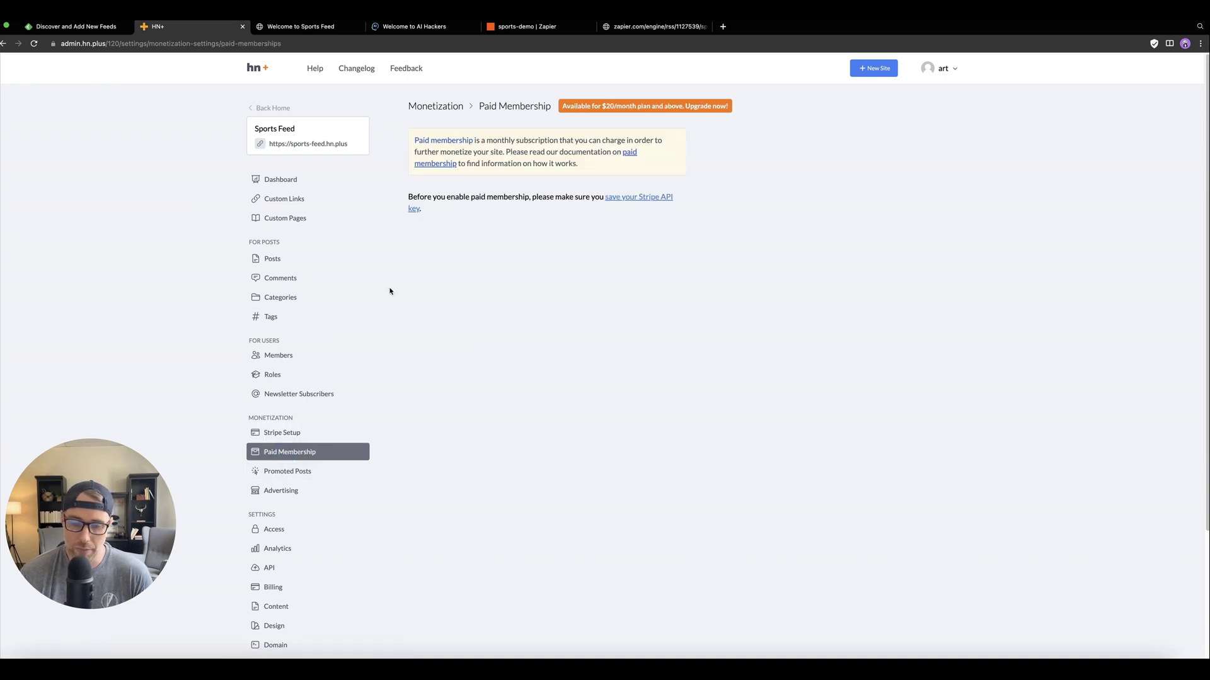
{"action": "left_click", "coordinate": [297, 473]}
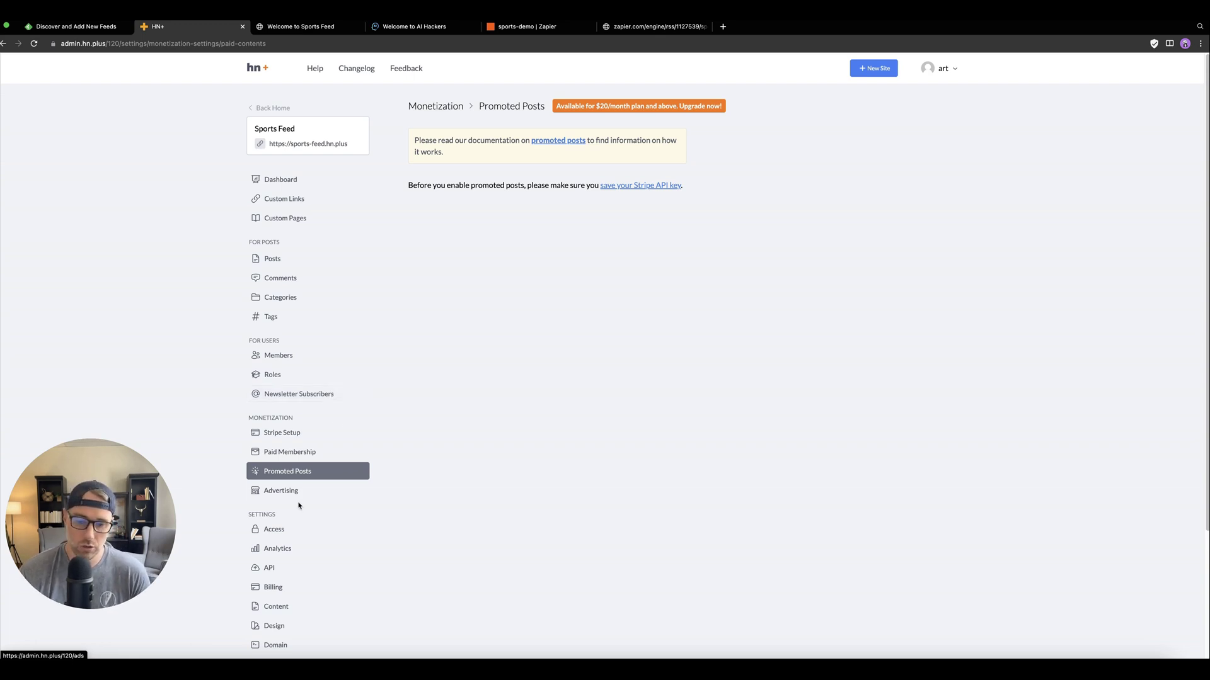
{"action": "left_click", "coordinate": [357, 493]}
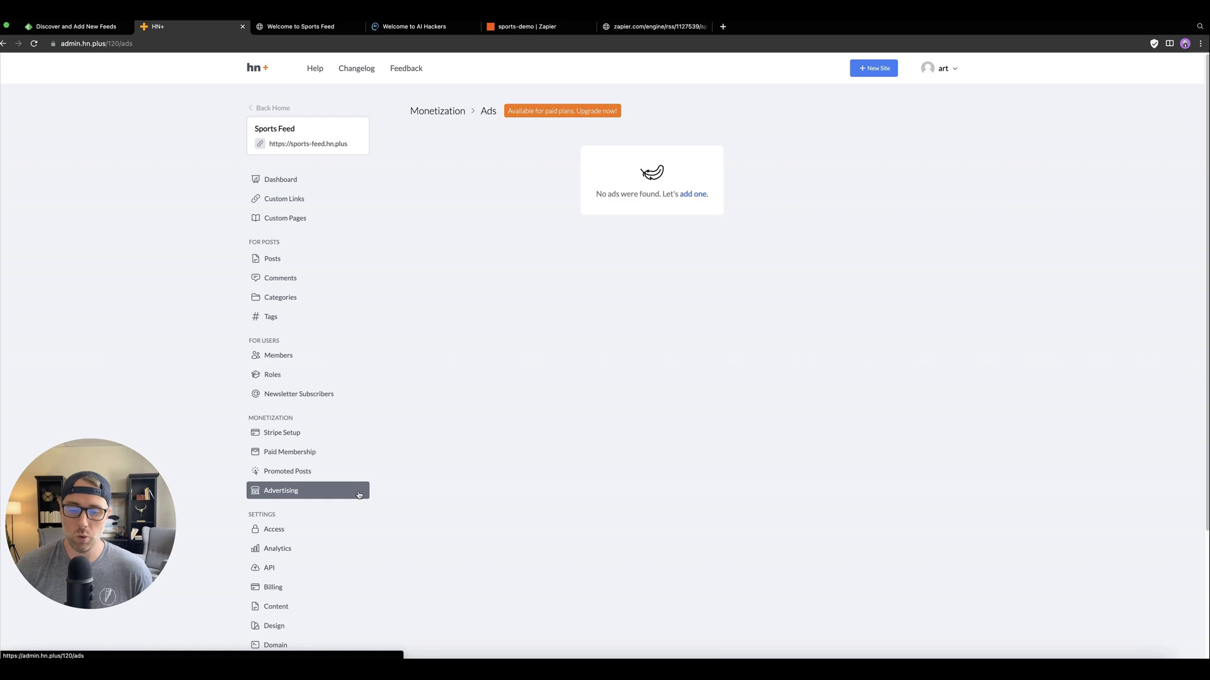
{"action": "scroll", "coordinate": [356, 501], "scroll_direction": "down", "scroll_amount": 3}
{"action": "scroll", "coordinate": [359, 500], "scroll_direction": "up", "scroll_amount": 3}
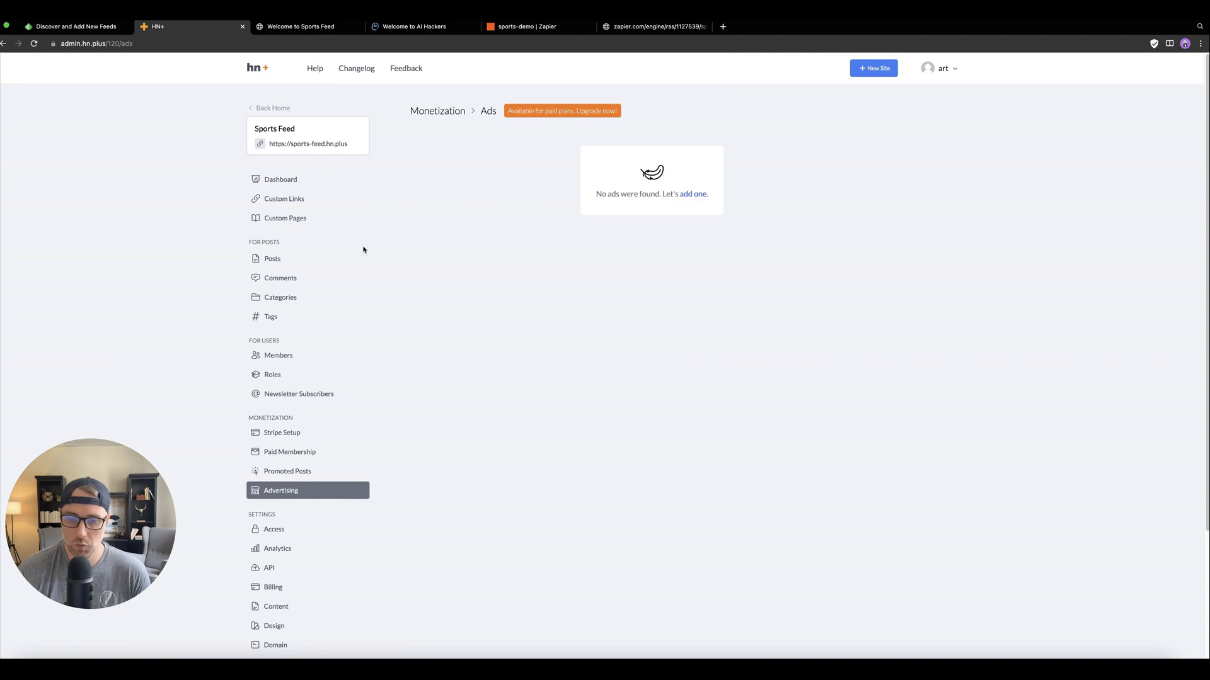
{"action": "scroll", "coordinate": [372, 334], "scroll_direction": "down", "scroll_amount": 3}
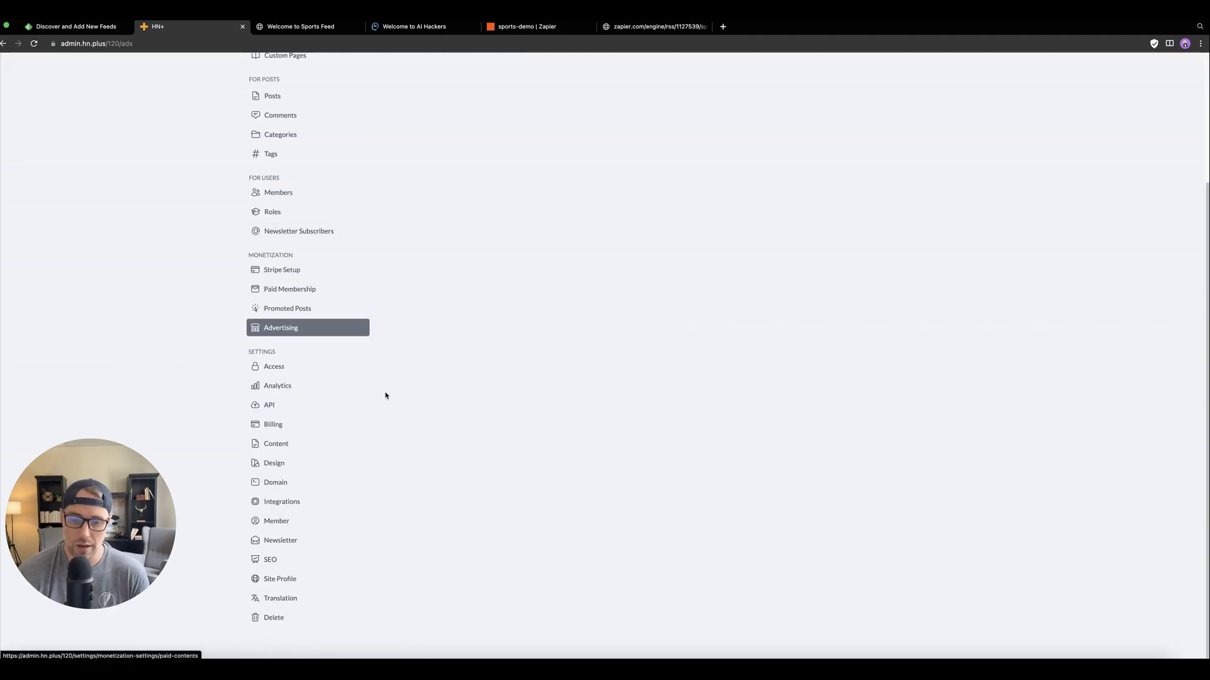
- Set URL posts to open in new tabs, embed YouTube links, convert image URLs, and save
{"action": "left_click", "coordinate": [292, 443]}
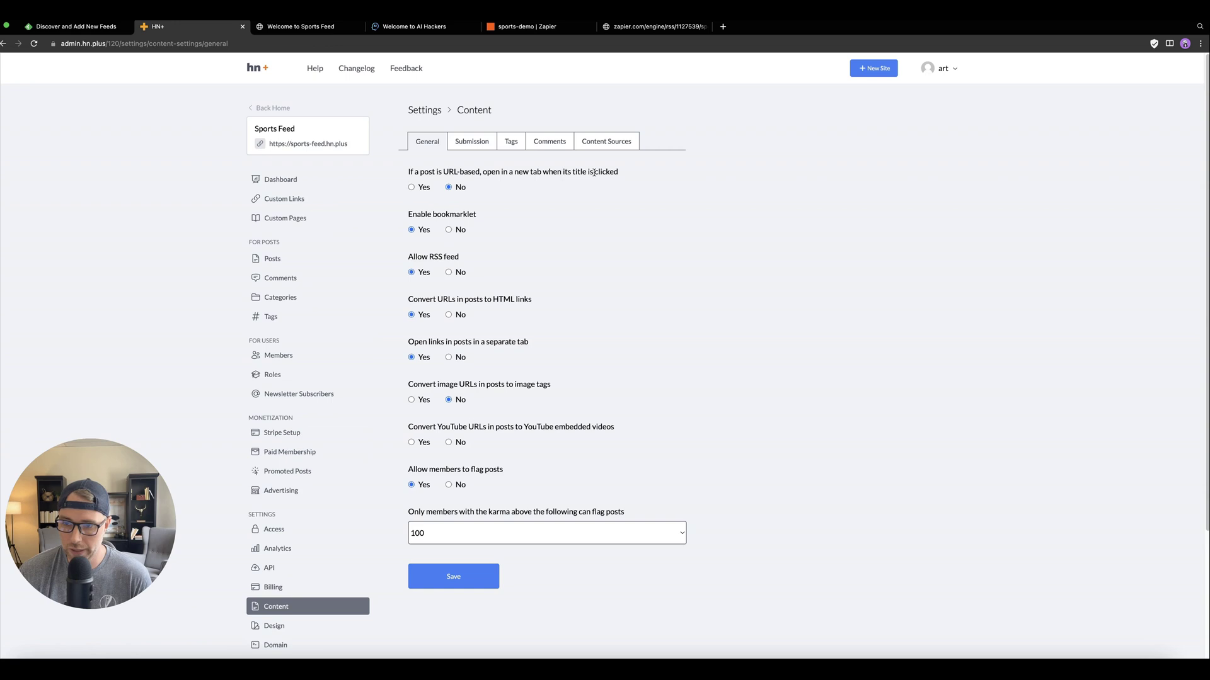
{"action": "left_click", "coordinate": [414, 188]}
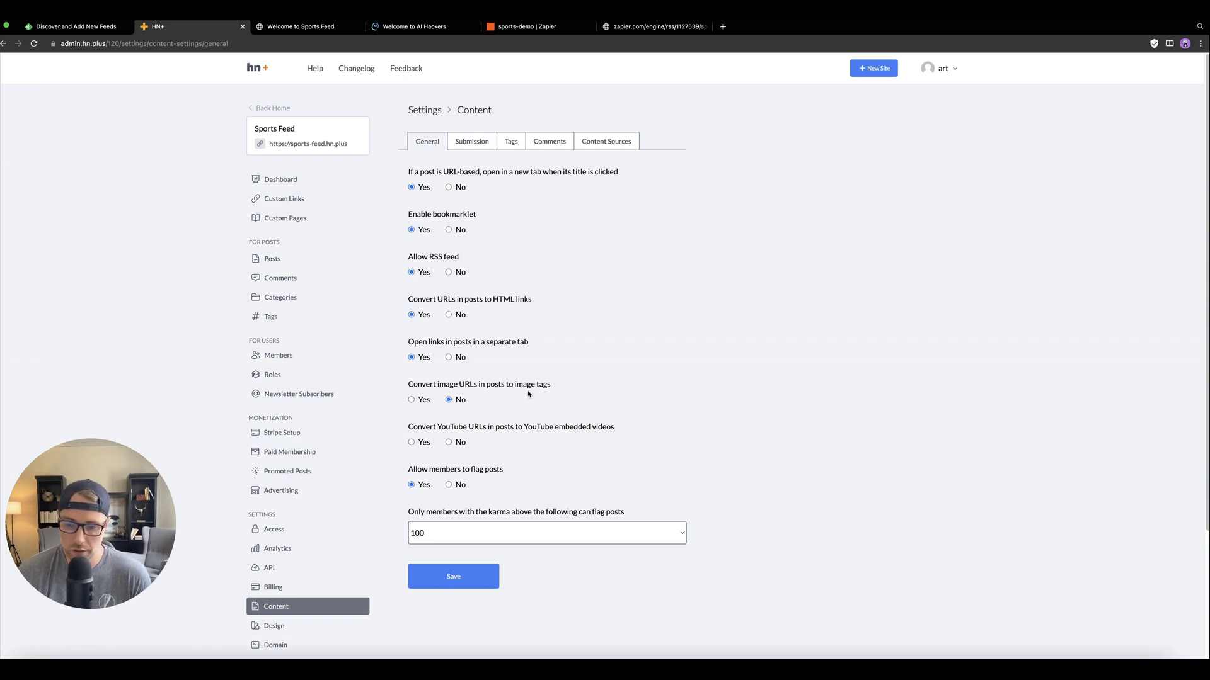
{"action": "left_click", "coordinate": [412, 442]}
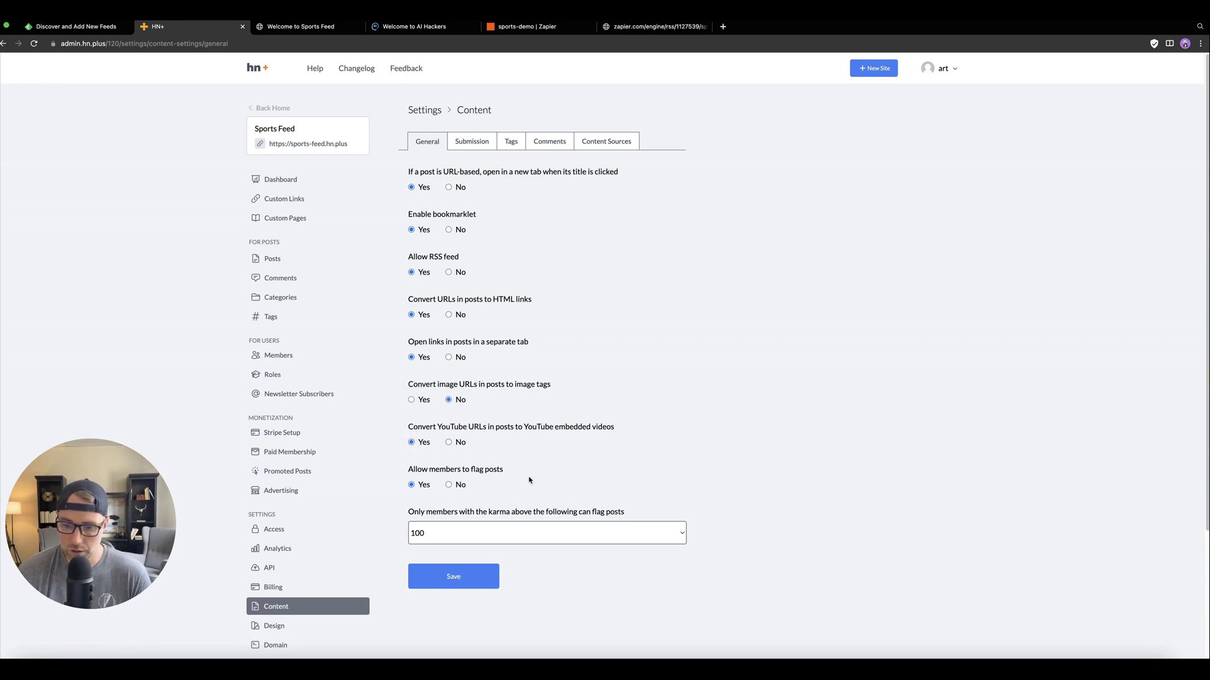
{"action": "left_click", "coordinate": [412, 399]}
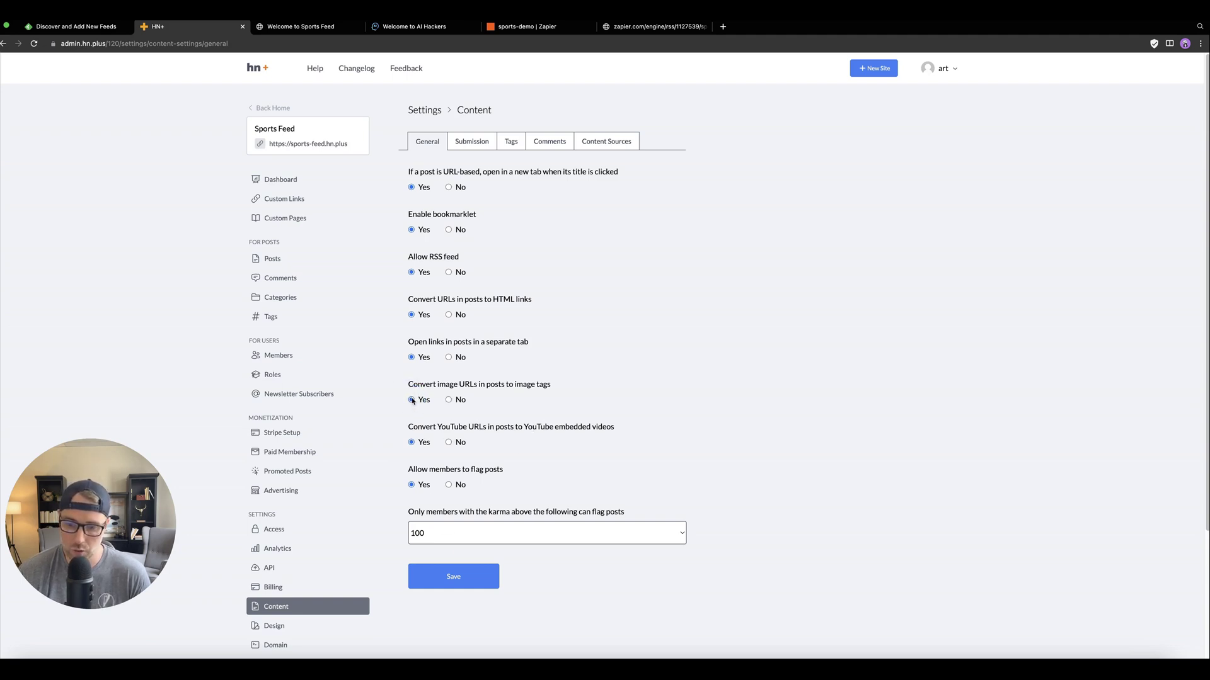
{"action": "left_click", "coordinate": [451, 575]}
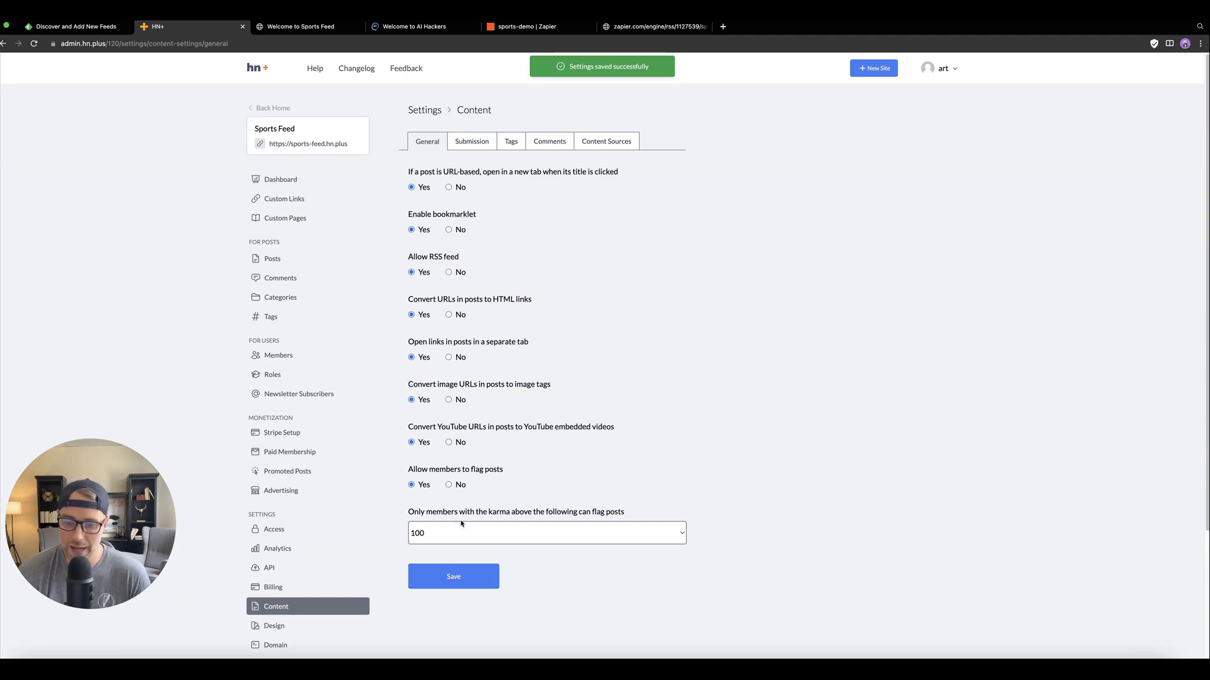
{"action": "left_click", "coordinate": [469, 140]}
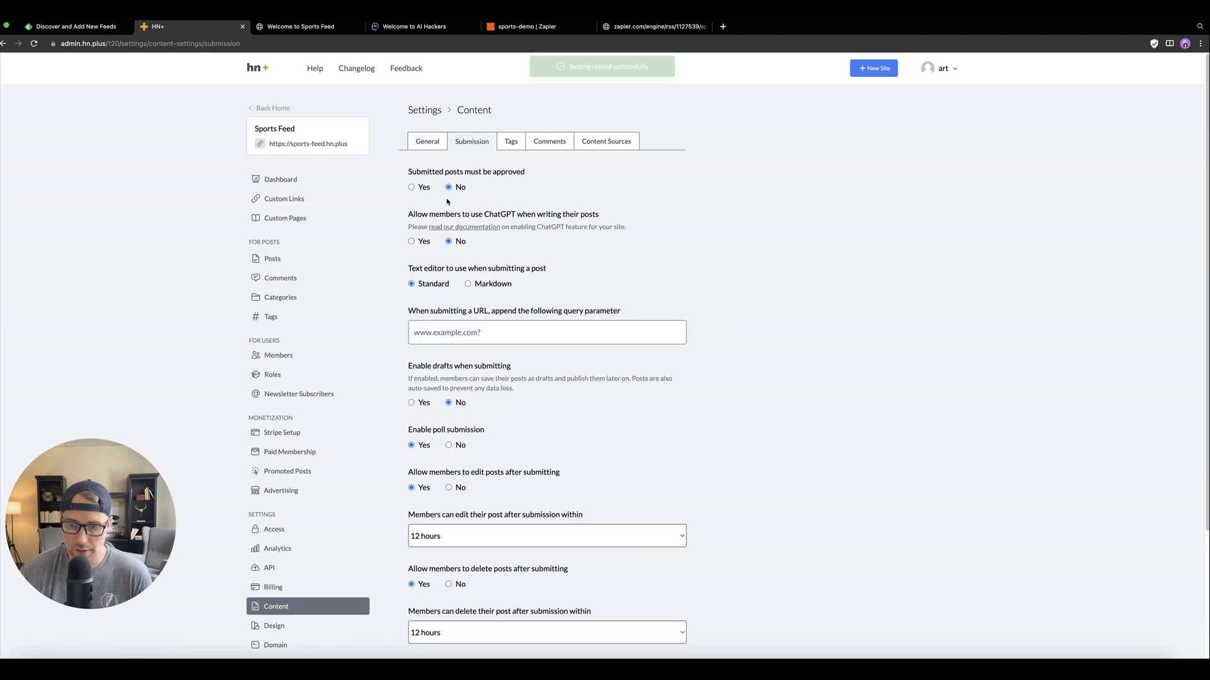
- Leave post approval at No, then review the Tags, Comments and Content Sources settings
{"action": "left_click", "coordinate": [411, 187]}
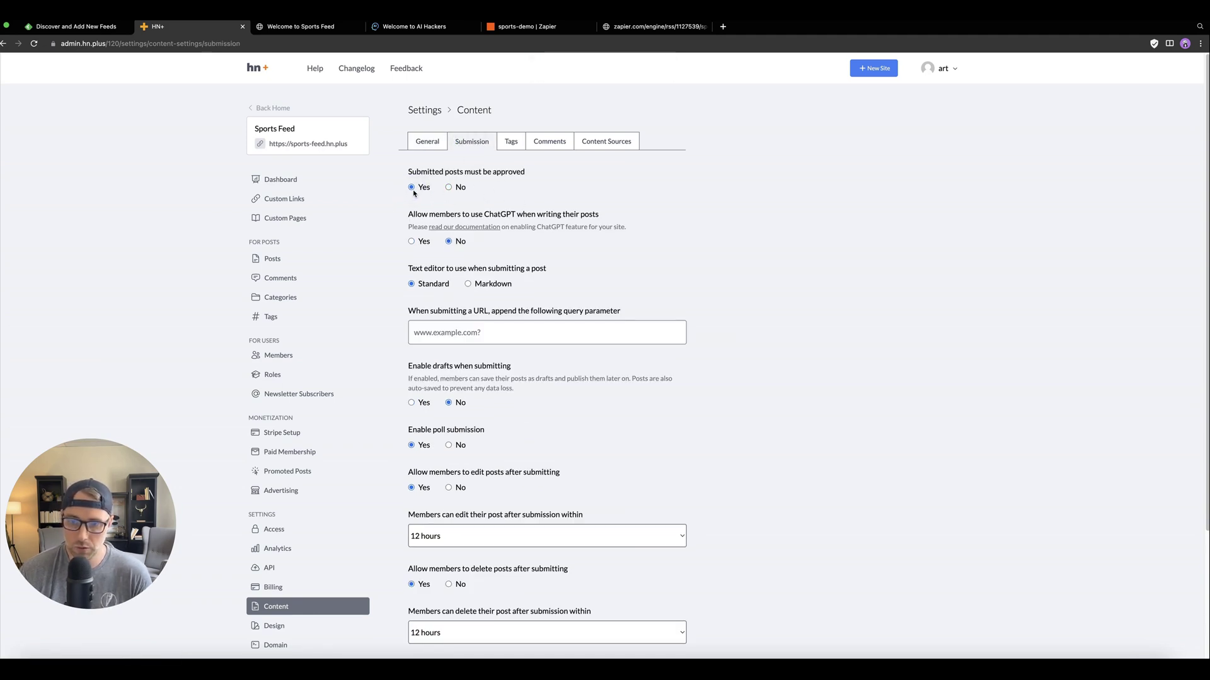
{"action": "left_click", "coordinate": [449, 187]}
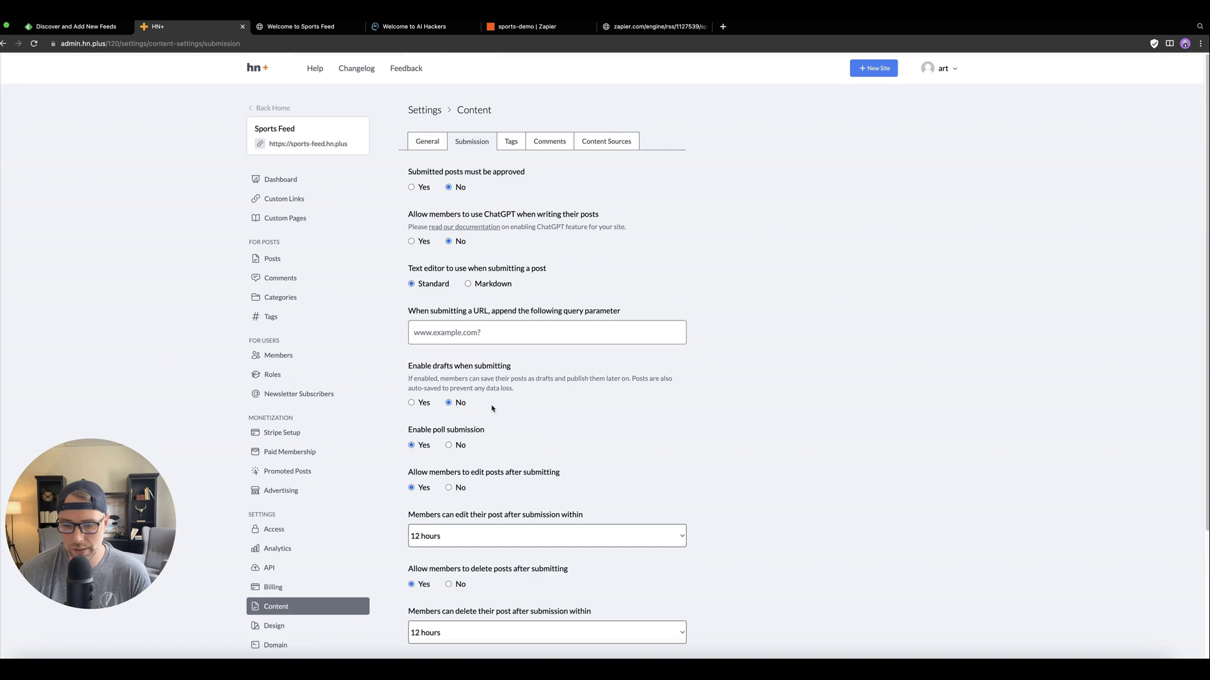
{"action": "left_click", "coordinate": [512, 143]}
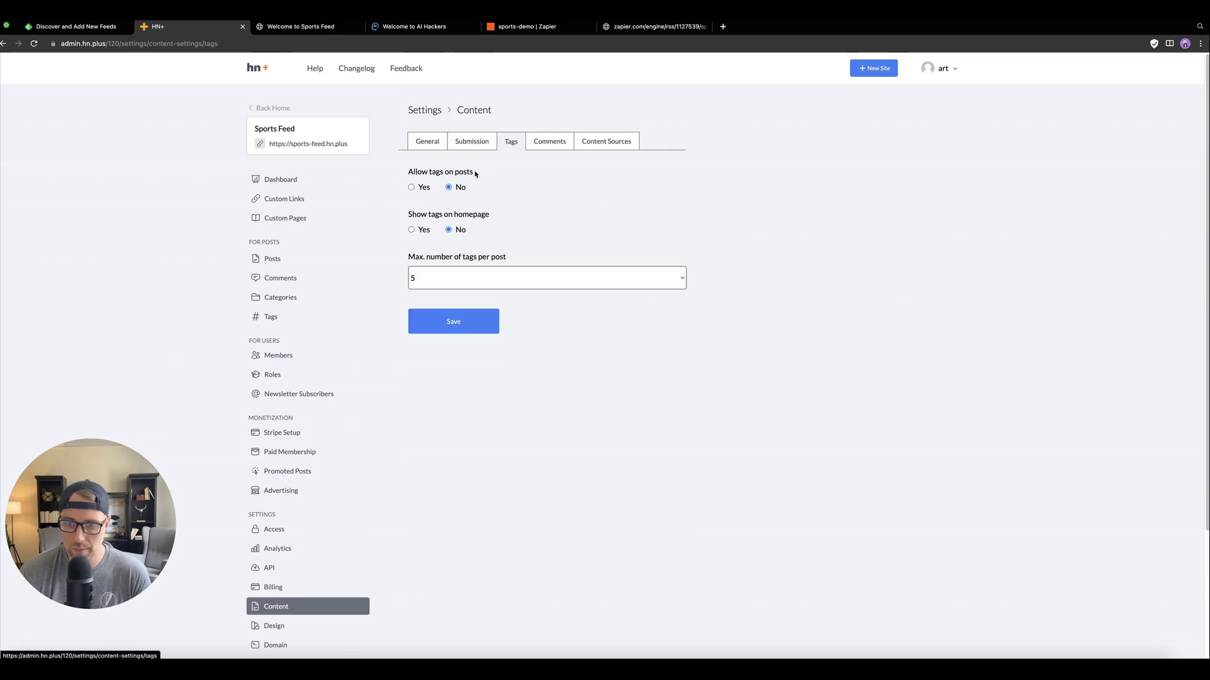
{"action": "left_click", "coordinate": [550, 141]}
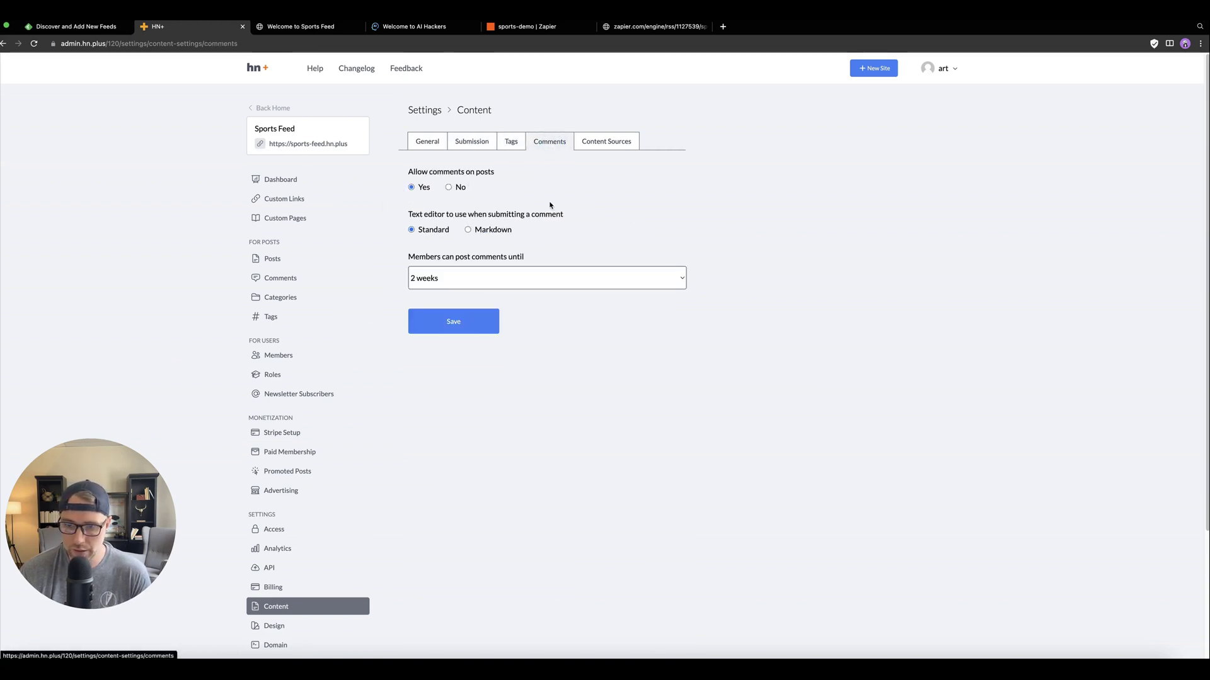
{"action": "left_click", "coordinate": [602, 141]}
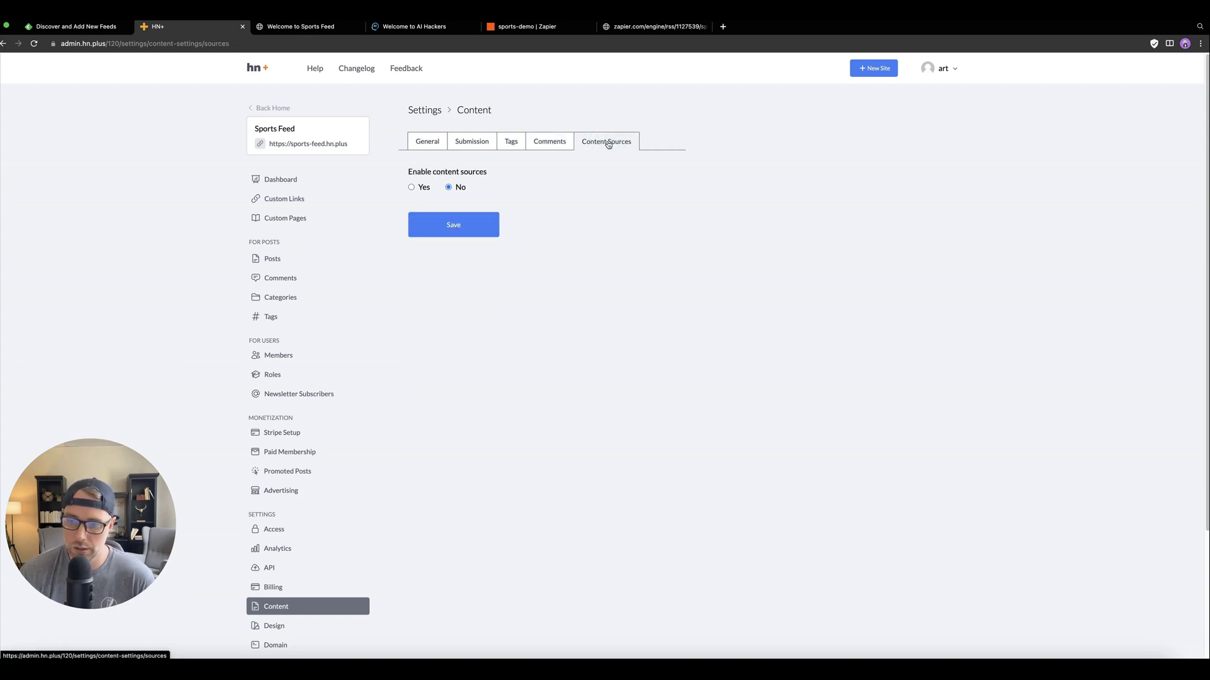
- Enable content sources, save the setting, and start a new content source
{"action": "left_click", "coordinate": [428, 187]}
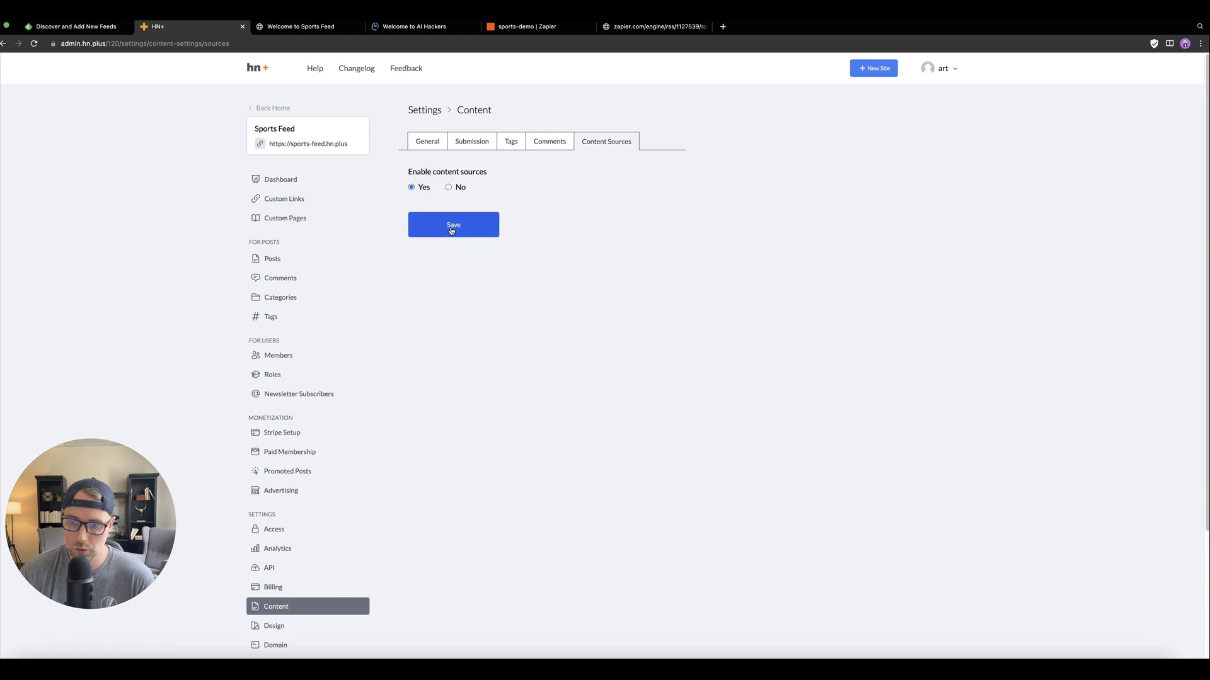
{"action": "left_click", "coordinate": [453, 228]}
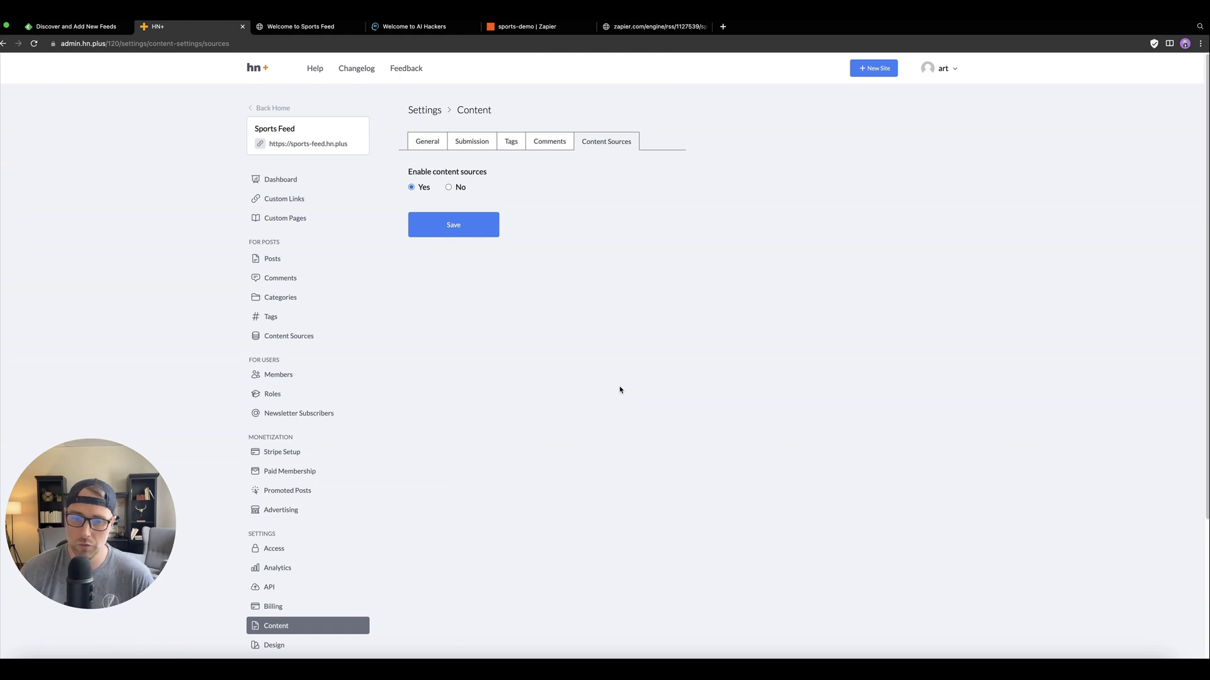
{"action": "left_click", "coordinate": [273, 341]}
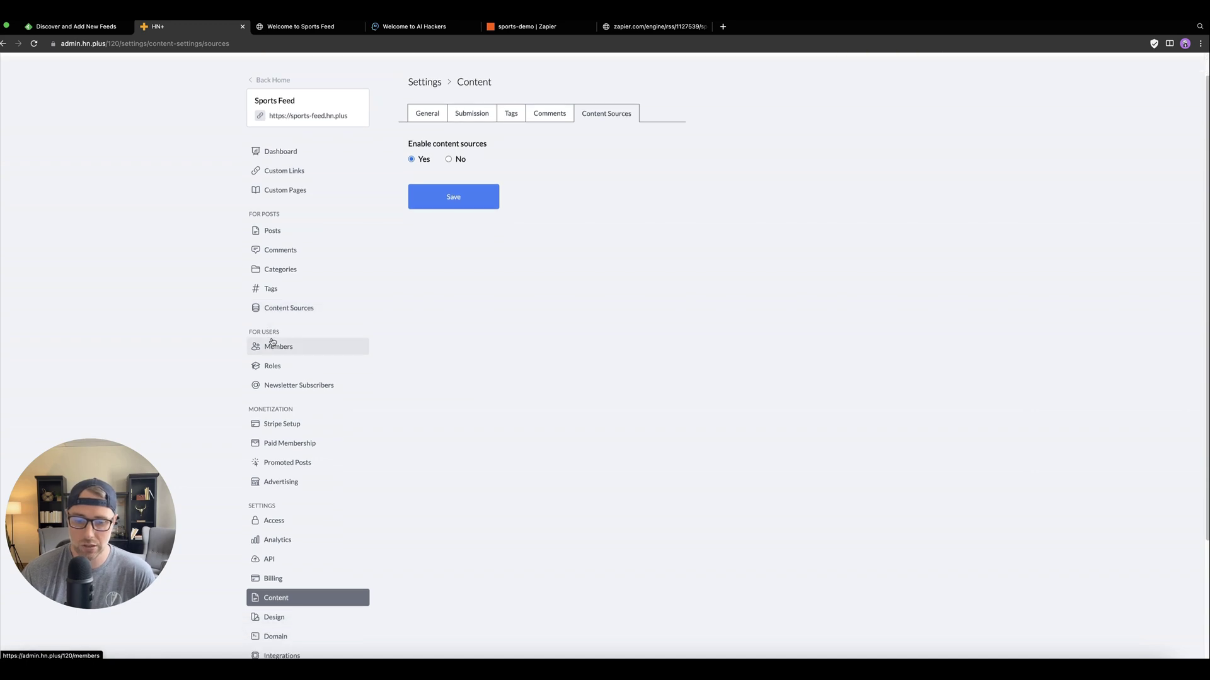
{"action": "left_click", "coordinate": [281, 294]}
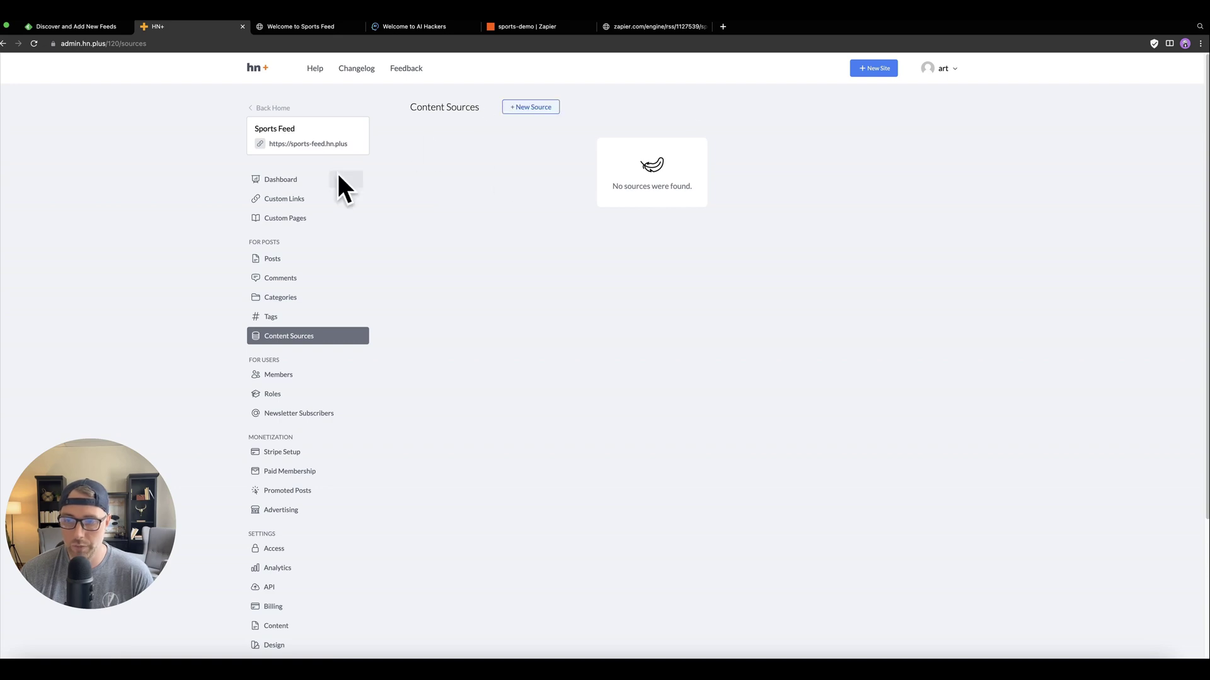
{"action": "left_click", "coordinate": [517, 111]}
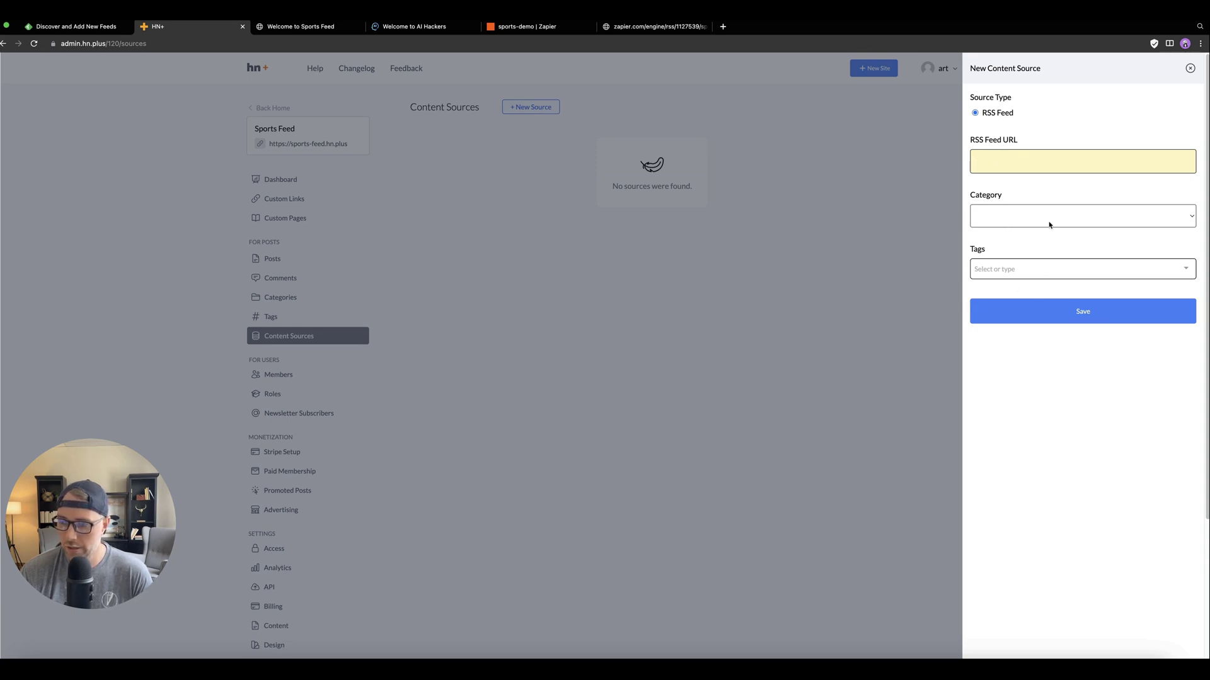
- Copy the Zapier sports RSS feed address and paste it into the RSS Feed URL field
{"action": "left_click", "coordinate": [627, 29]}
{"action": "left_click", "coordinate": [146, 43]}
{"action": "right_click", "coordinate": [146, 43]}
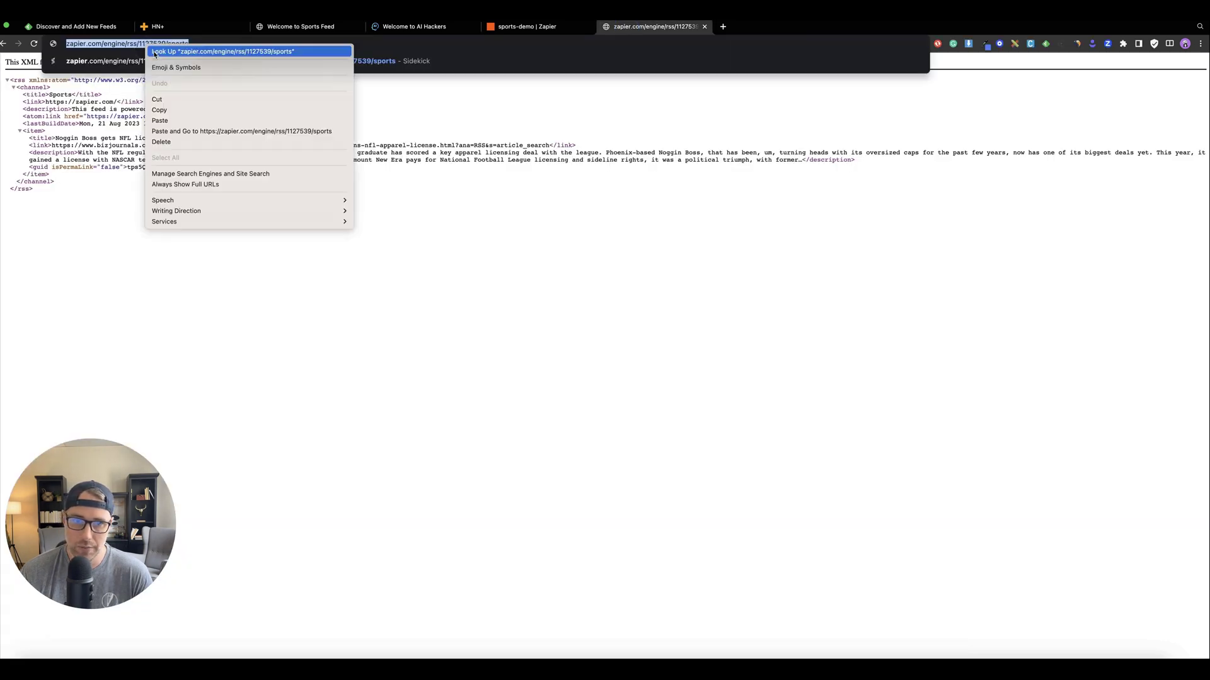
{"action": "left_click", "coordinate": [197, 111]}
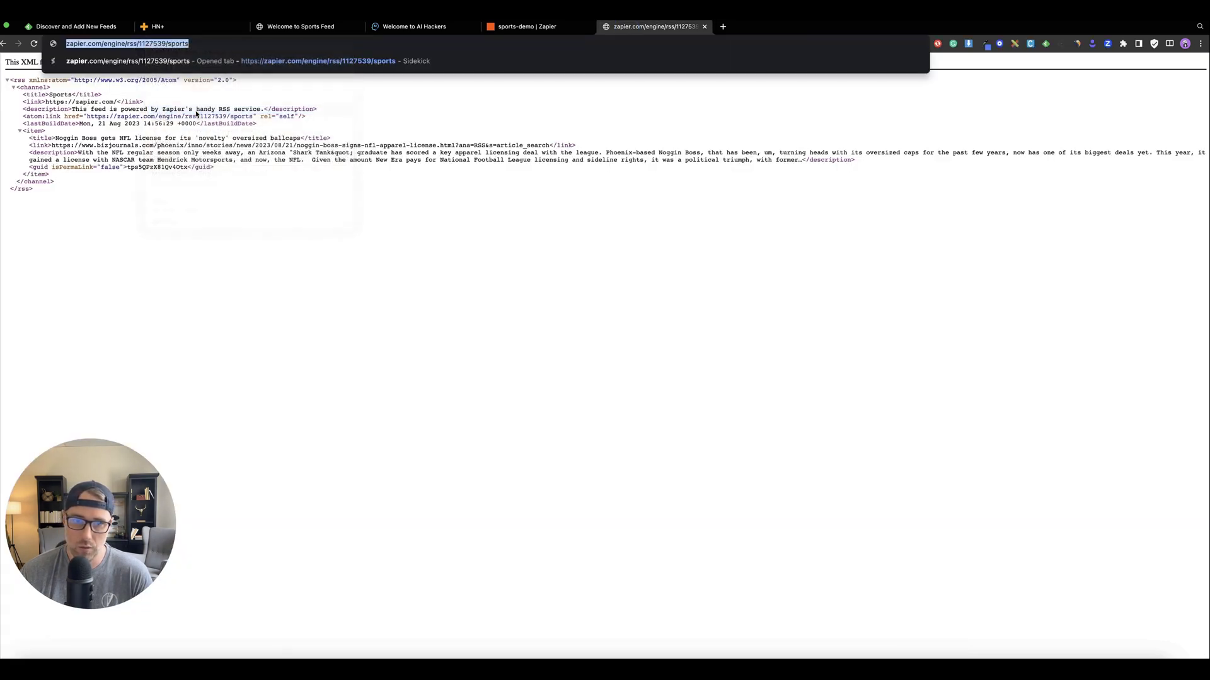
{"action": "left_click", "coordinate": [187, 32]}
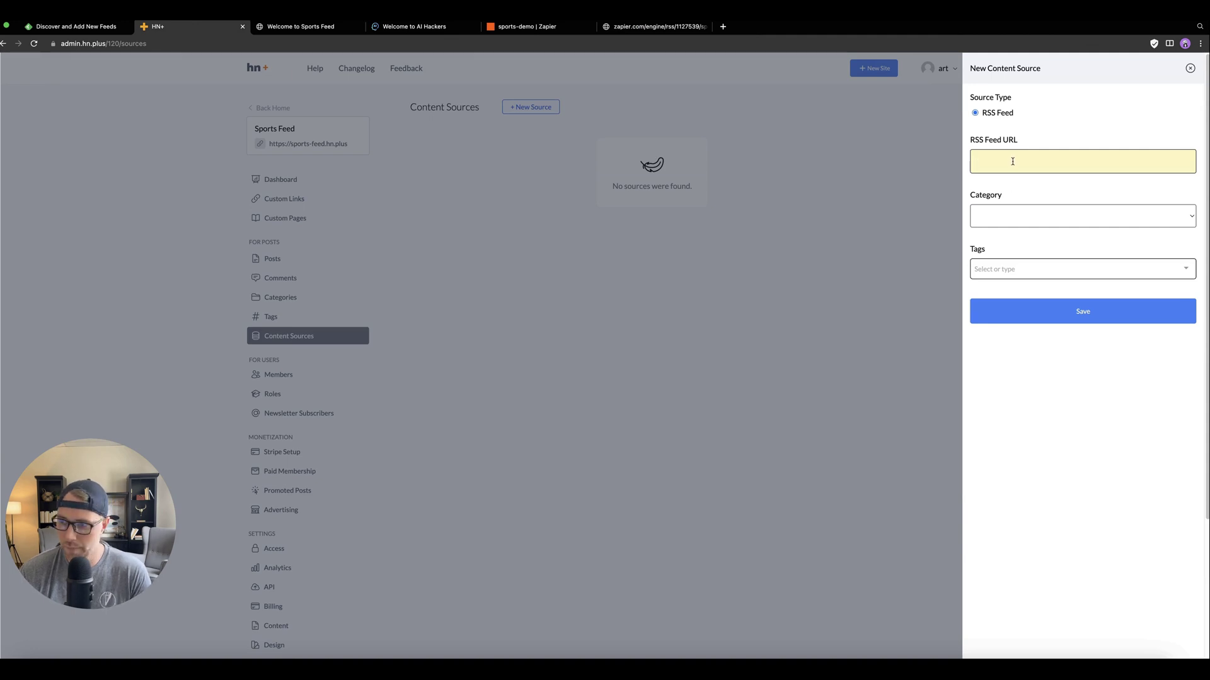
{"action": "key", "text": "super+v"}
- Check the category options, then view the Sports Feed site, which still shows no posts
{"action": "left_click", "coordinate": [1010, 215]}
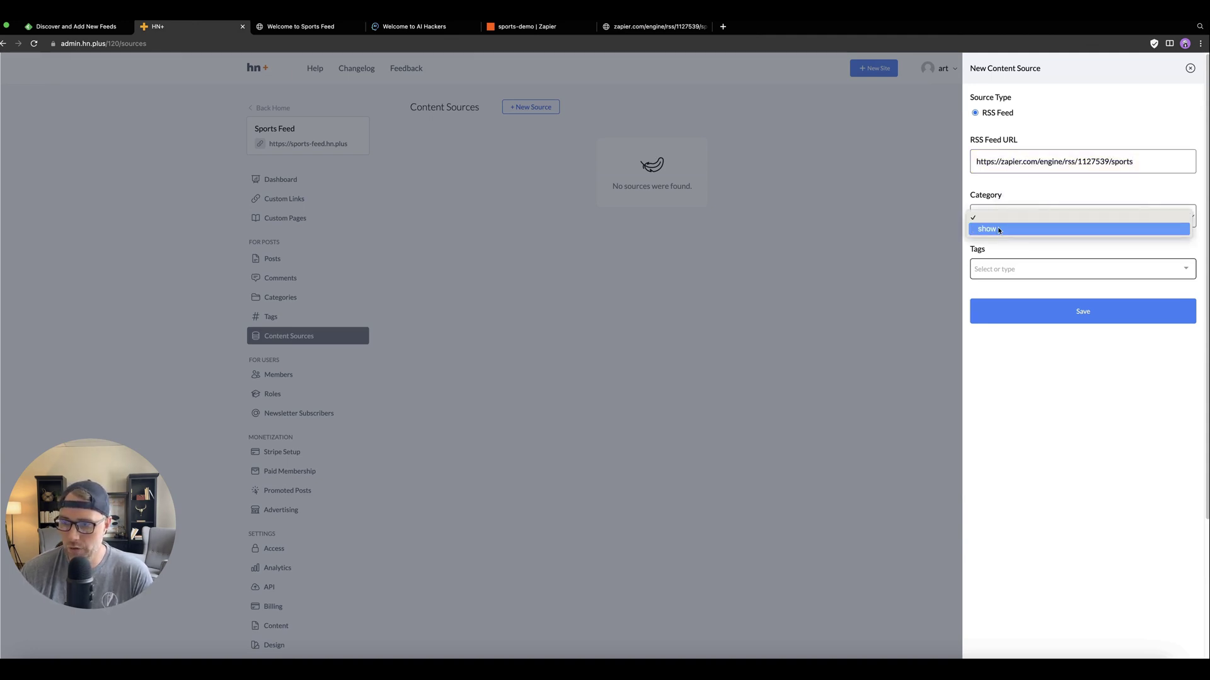
{"action": "left_click", "coordinate": [284, 33]}
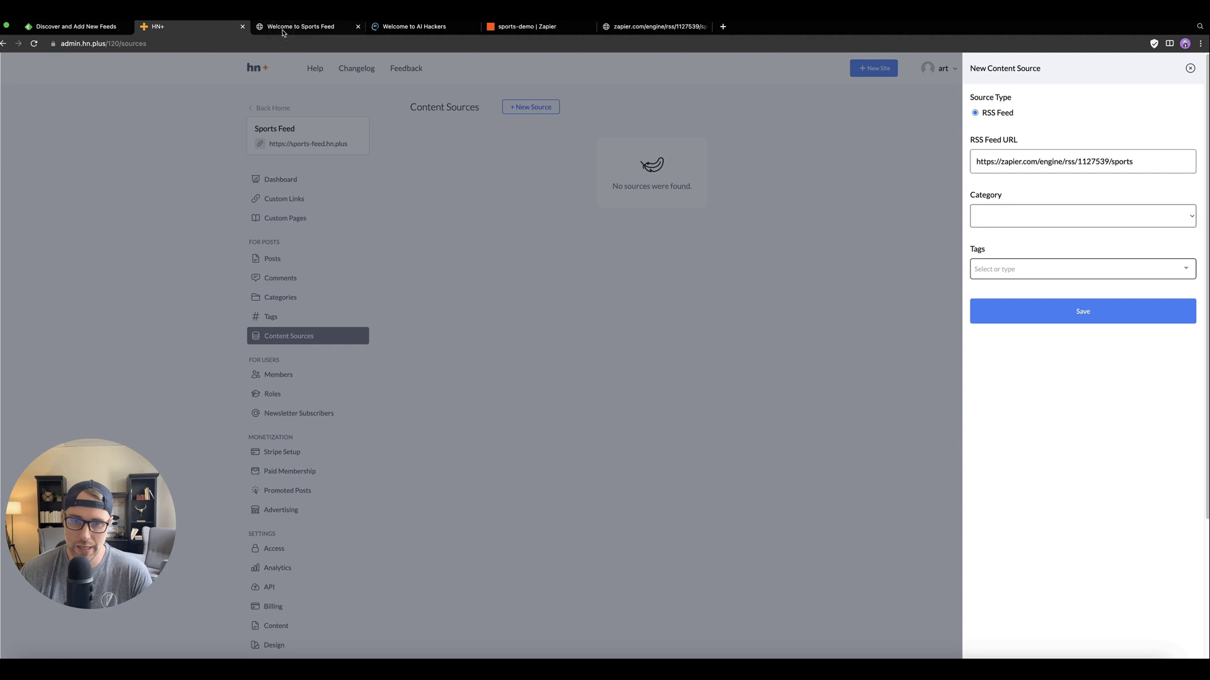
{"action": "left_click", "coordinate": [283, 32]}
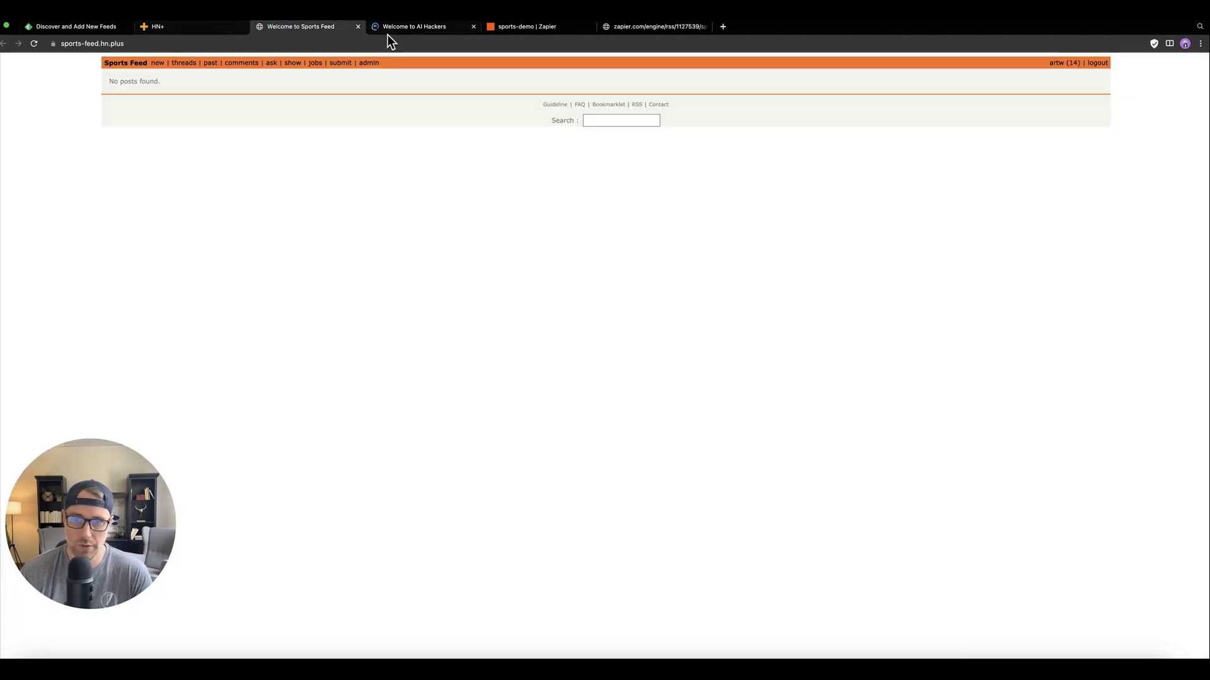
- Browse the AI Hackers site's posts, then return to the New Content Source form in HN+
{"action": "left_click", "coordinate": [411, 28]}
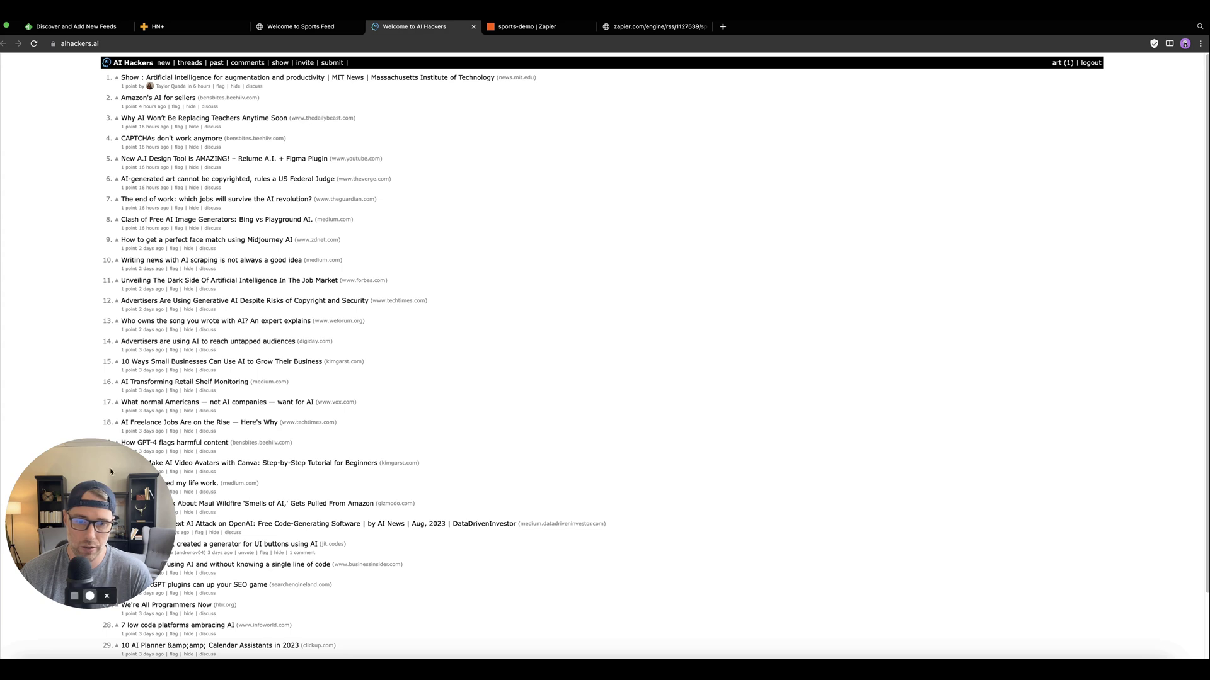
{"action": "scroll", "coordinate": [130, 451], "scroll_direction": "down", "scroll_amount": 3}
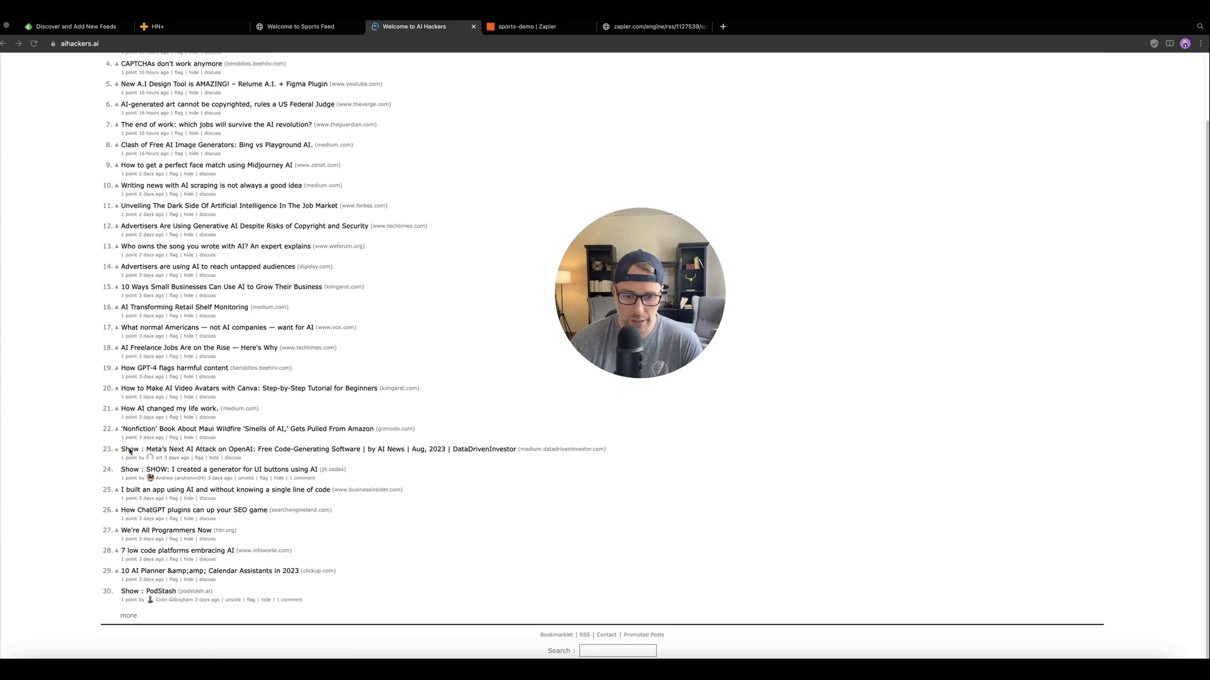
{"action": "scroll", "coordinate": [129, 451], "scroll_direction": "up", "scroll_amount": 2}
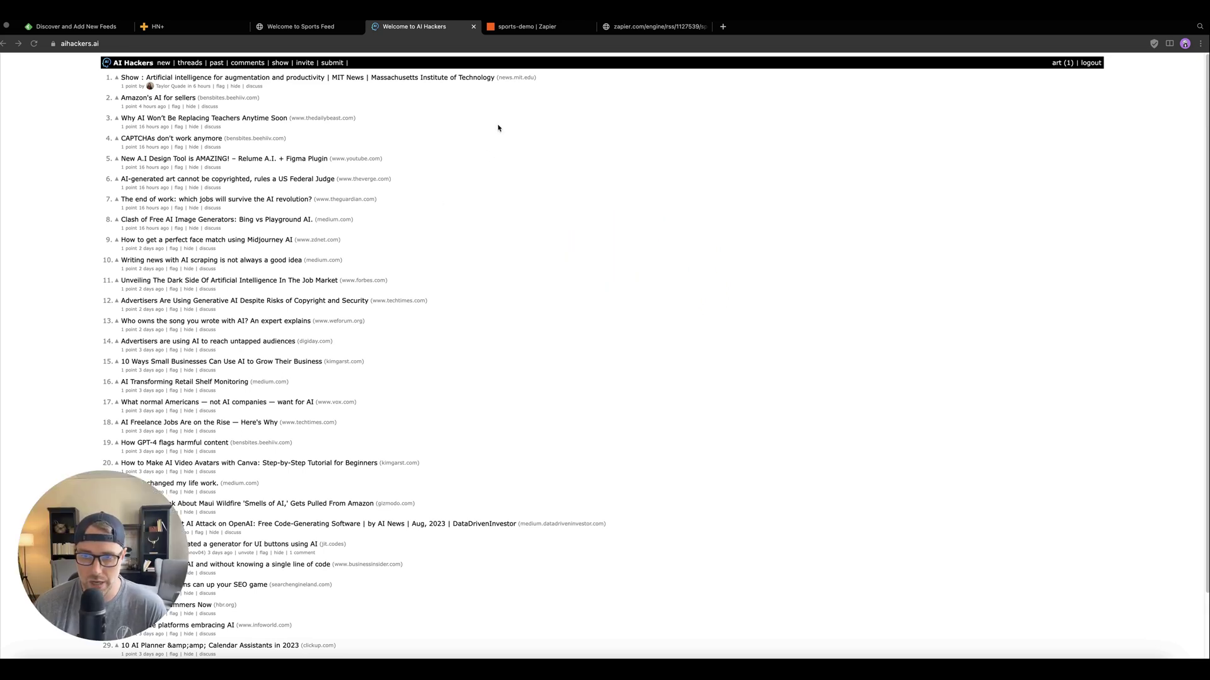
{"action": "key", "text": "super+2"}
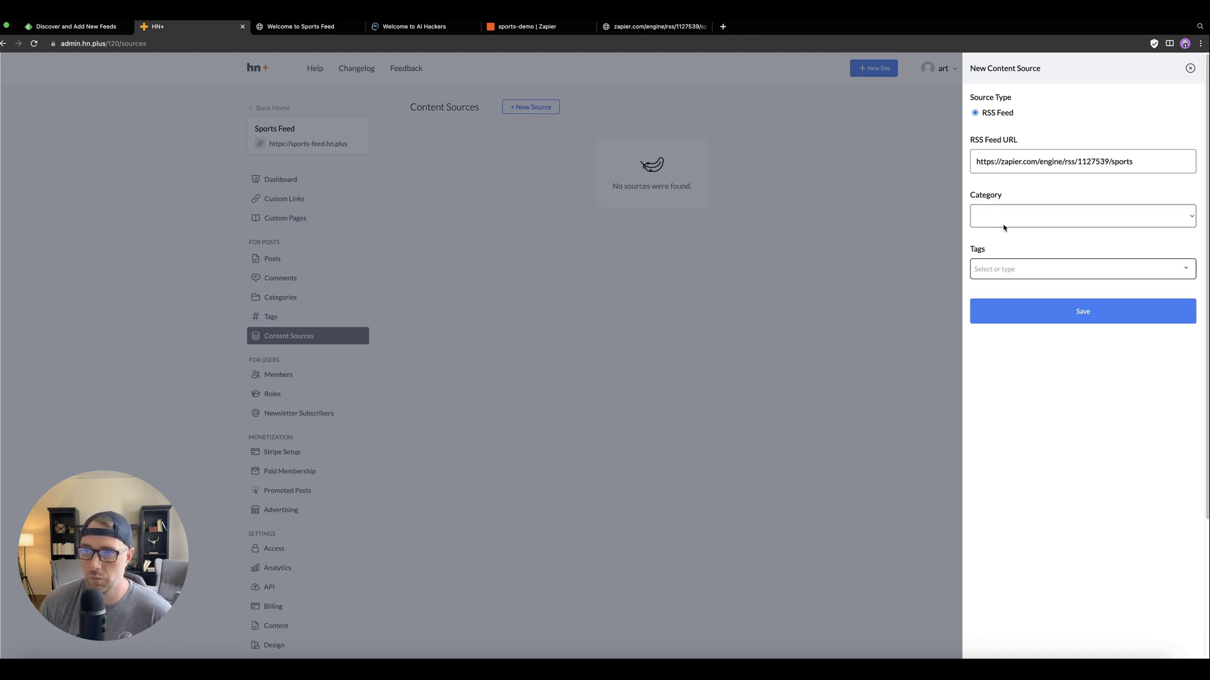
- Save the Zapier sports RSS feed as a content source without tags and dismiss the processing notice
{"action": "left_click", "coordinate": [1012, 278]}
{"action": "left_click", "coordinate": [1027, 239]}
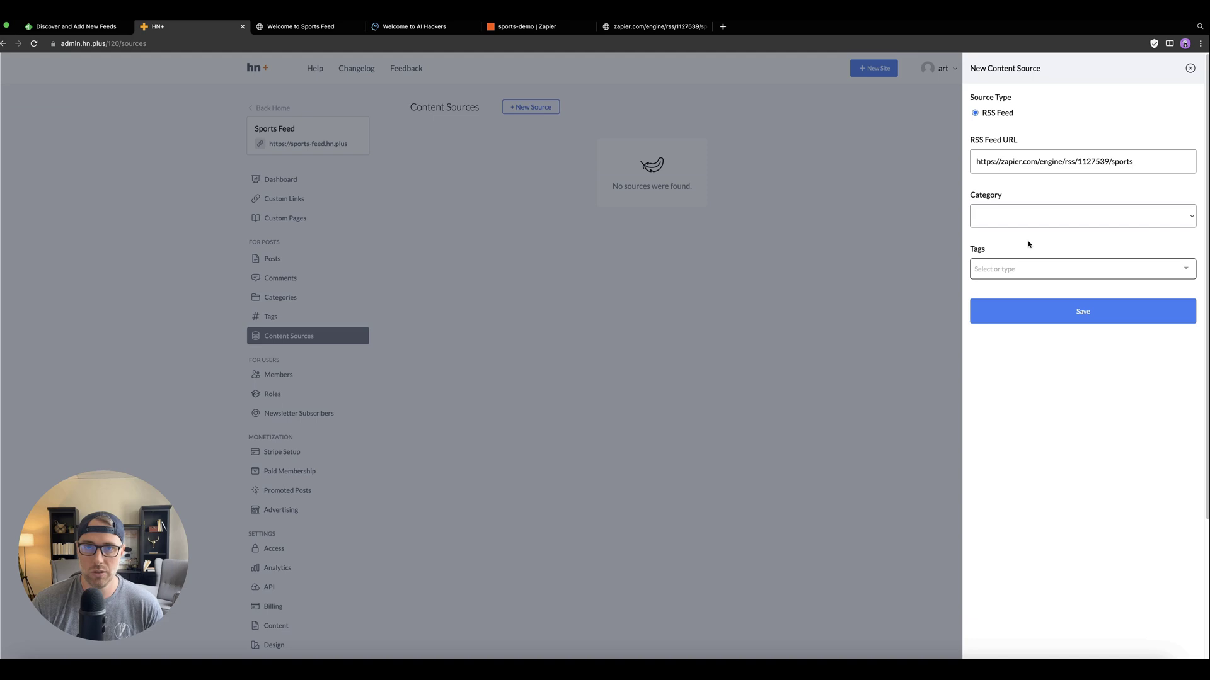
{"action": "left_click", "coordinate": [1081, 315]}
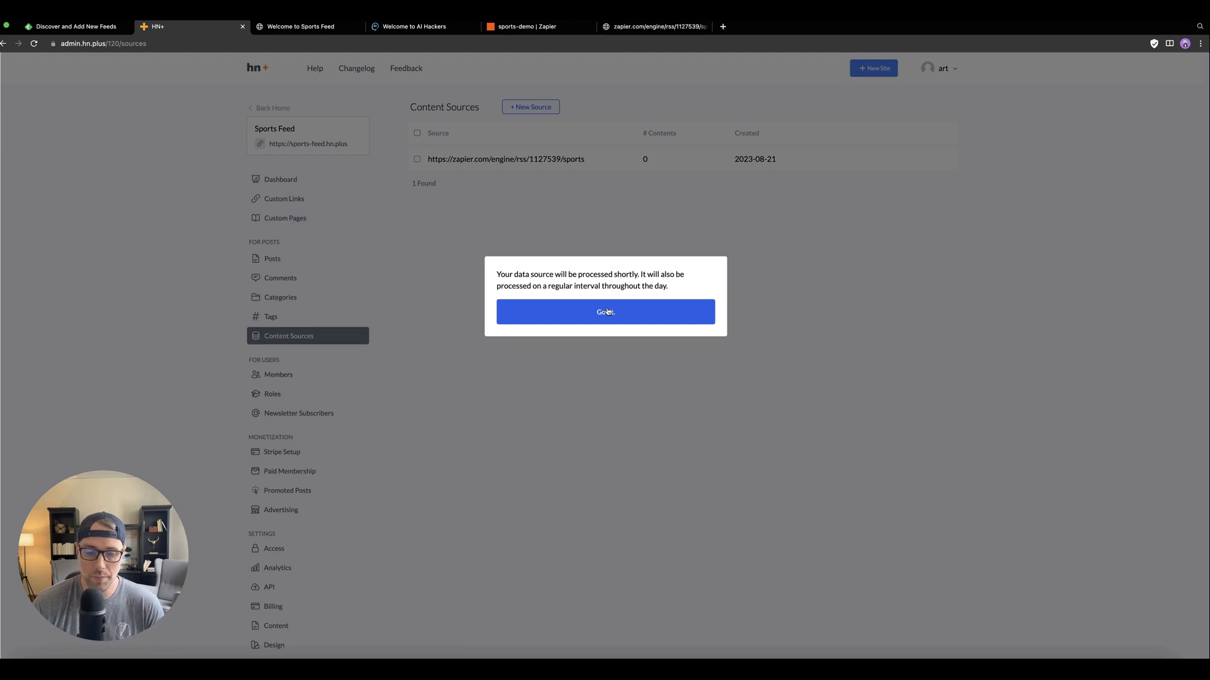
{"action": "left_click", "coordinate": [609, 302]}
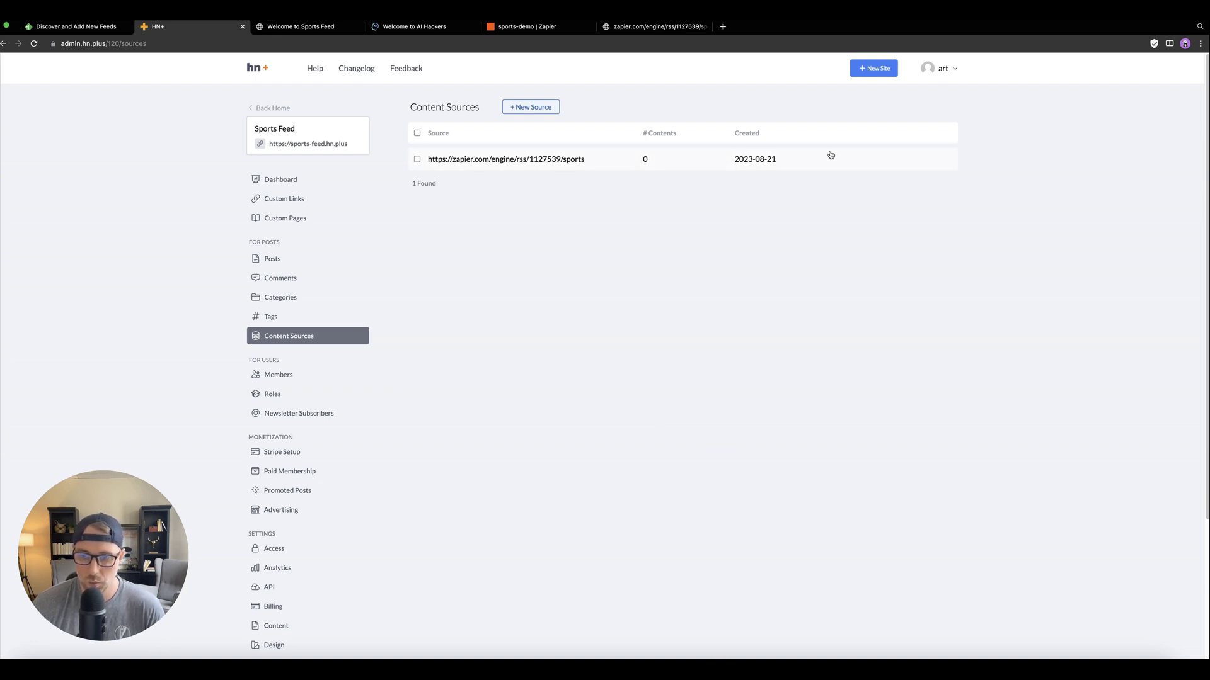
- Glance at the Zapier RSS feed page, then return to HN+ and scroll the settings sidebar
{"action": "left_click", "coordinate": [630, 29]}
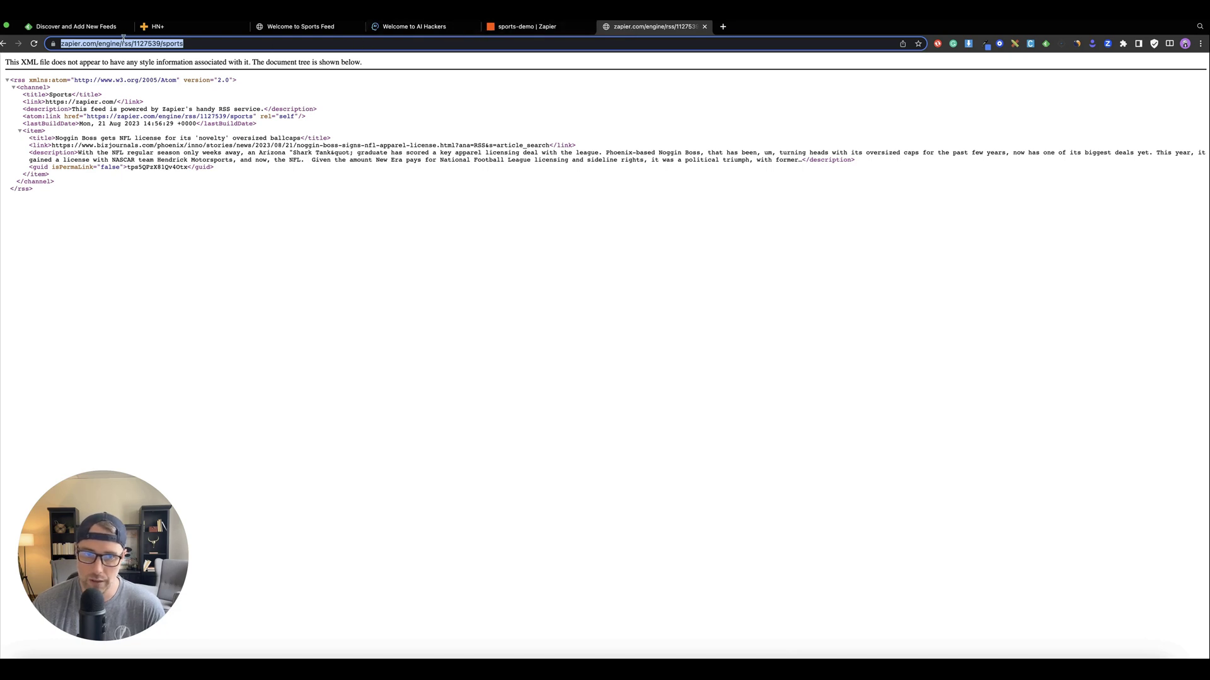
{"action": "left_click", "coordinate": [163, 31]}
{"action": "scroll", "coordinate": [305, 378], "scroll_direction": "down", "scroll_amount": 3}
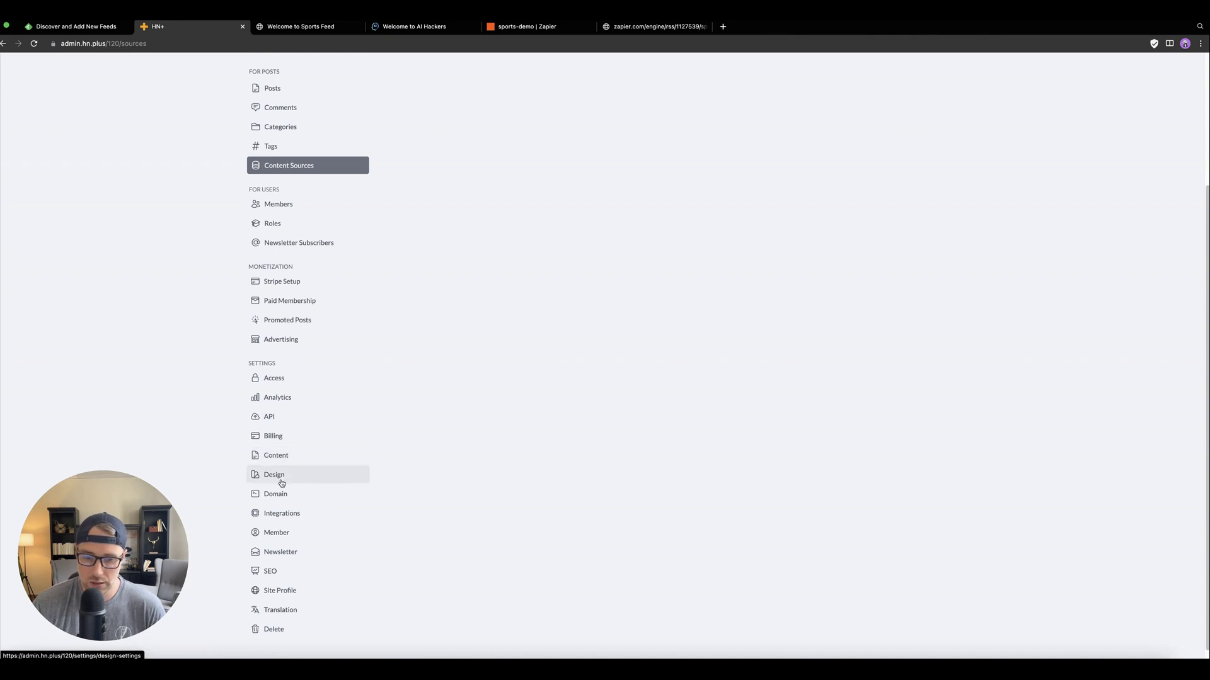
- Open Sports Feed's Design settings and view the Colors and Custom CSS tabs
{"action": "left_click", "coordinate": [277, 458]}
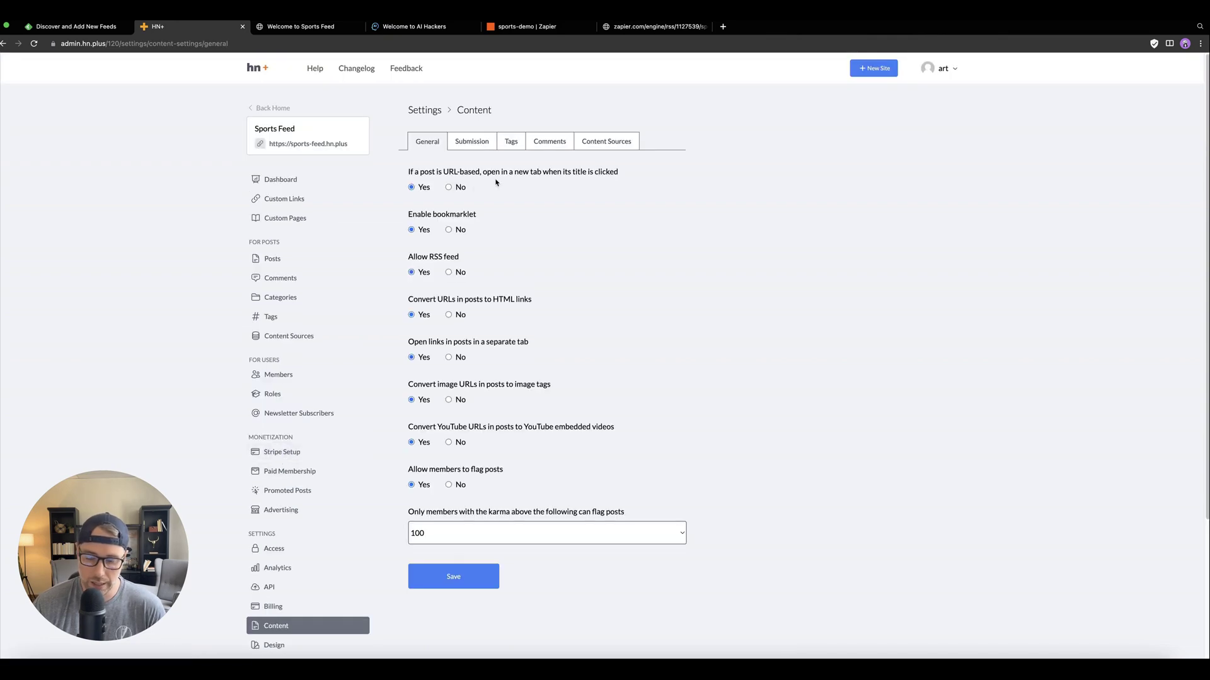
{"action": "scroll", "coordinate": [277, 567], "scroll_direction": "down", "scroll_amount": 2}
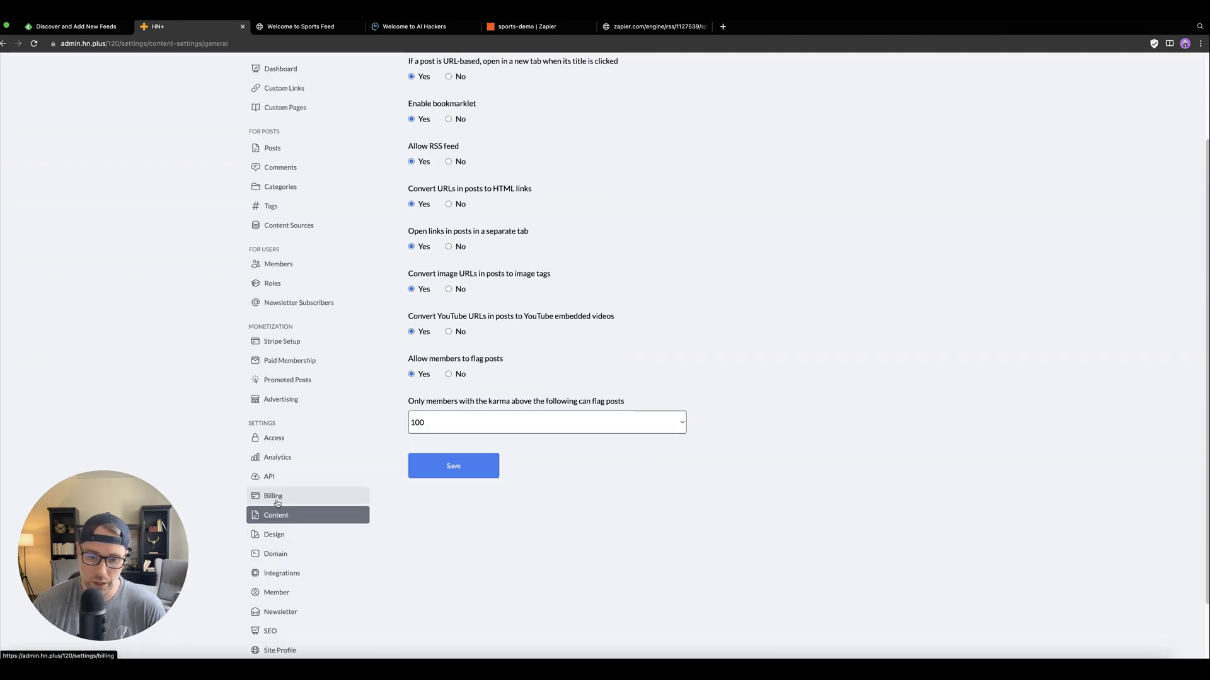
{"action": "left_click", "coordinate": [274, 535]}
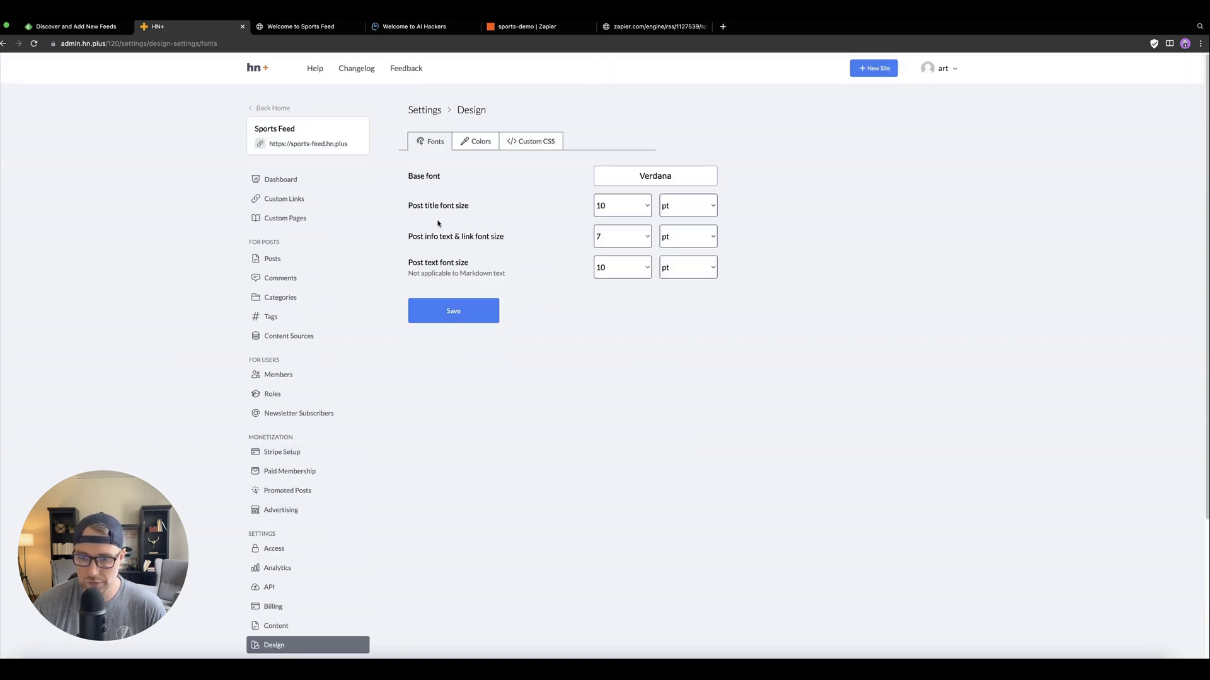
{"action": "left_click", "coordinate": [481, 142]}
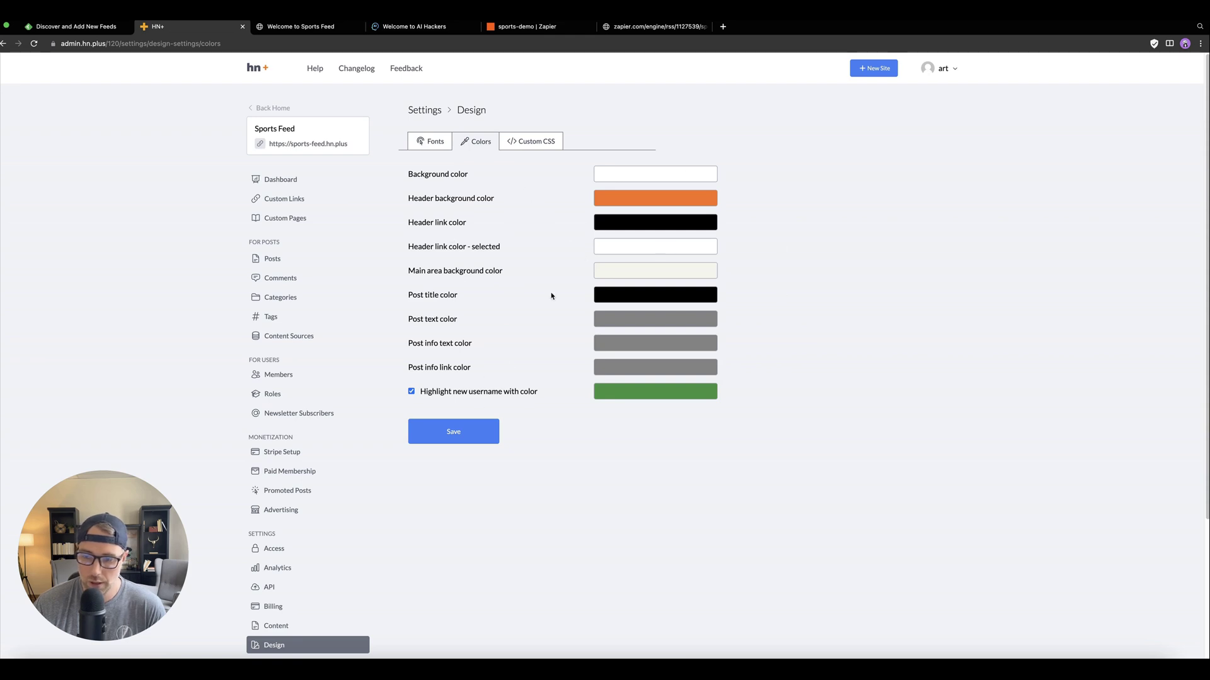
{"action": "left_click", "coordinate": [519, 147]}
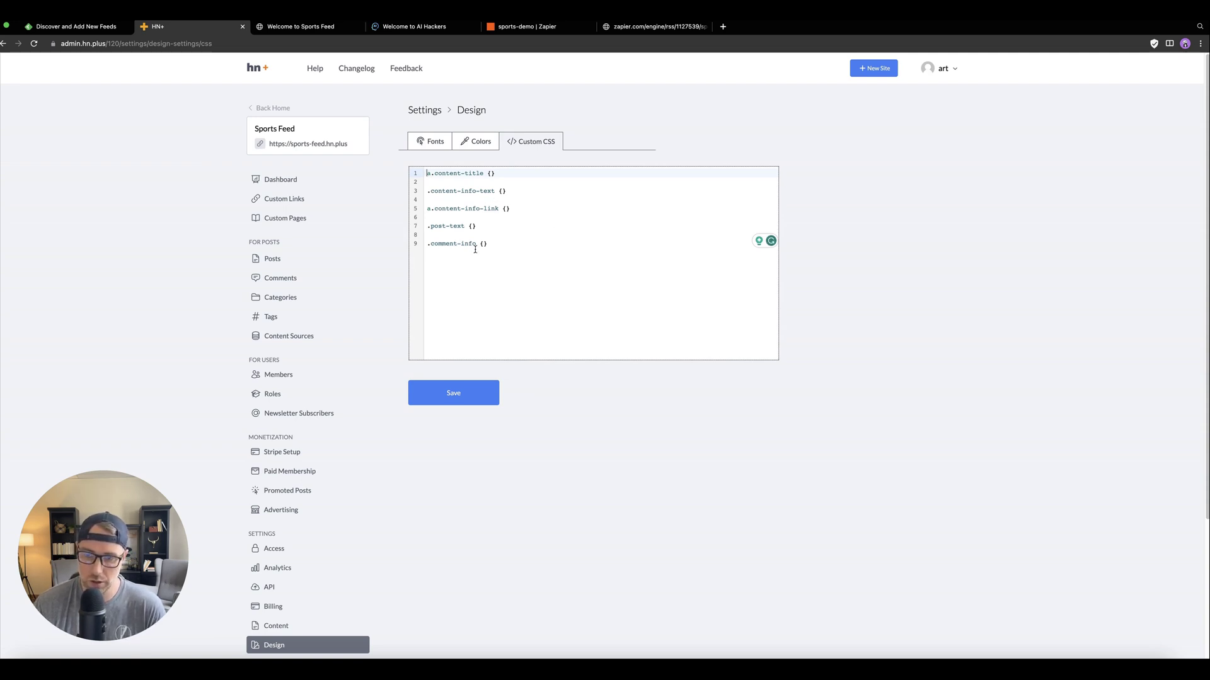
- Compare with the AI Hackers site, then return to the HN+ design settings
{"action": "left_click", "coordinate": [406, 30]}
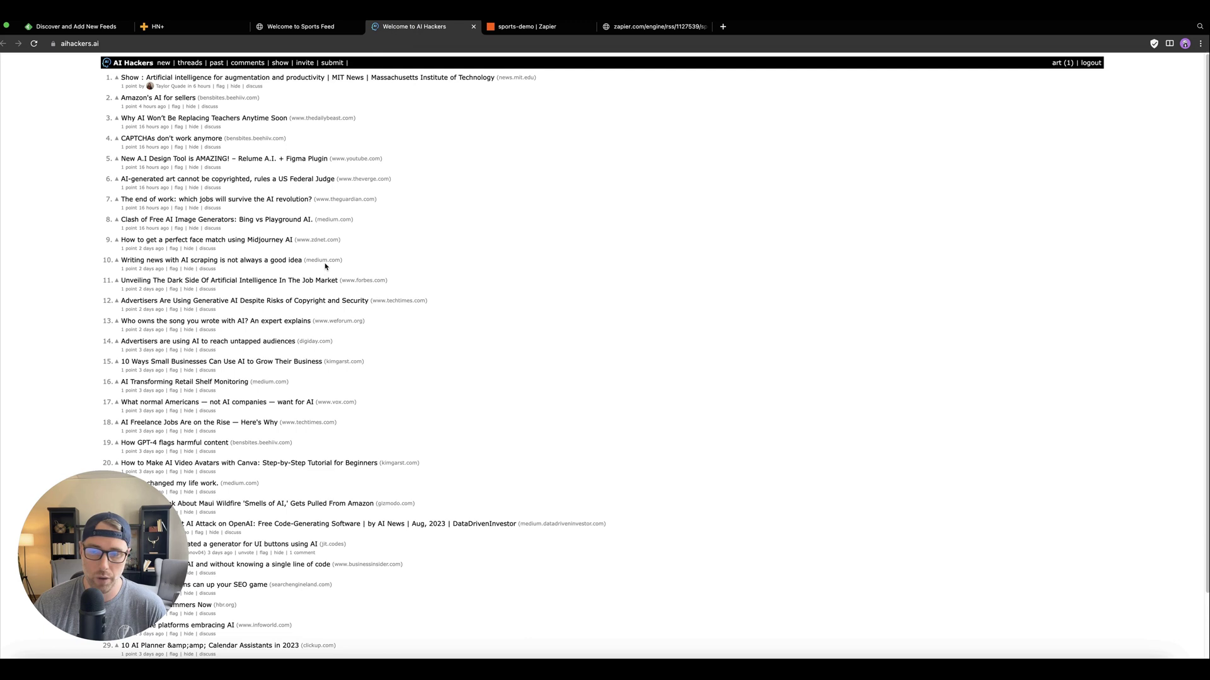
{"action": "left_click", "coordinate": [208, 35]}
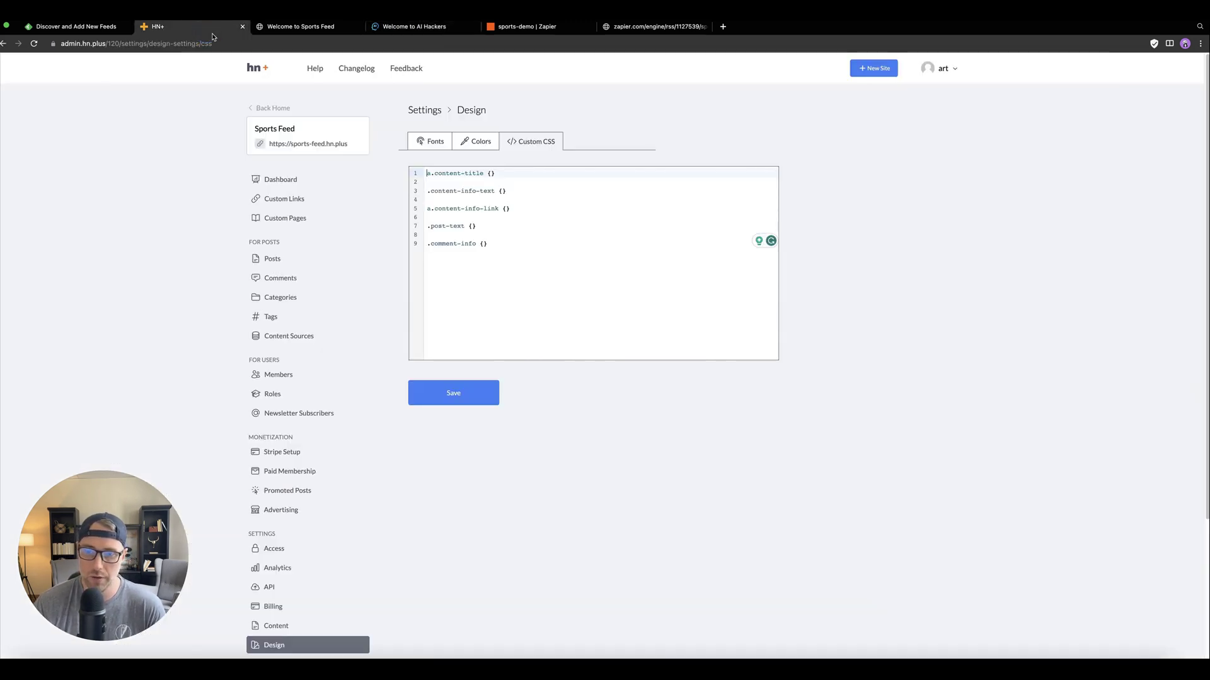
{"action": "scroll", "coordinate": [422, 262], "scroll_direction": "down", "scroll_amount": 3}
- Review the Domain settings and the Billing plans for custom domains, then open Integrations
{"action": "left_click", "coordinate": [293, 482]}
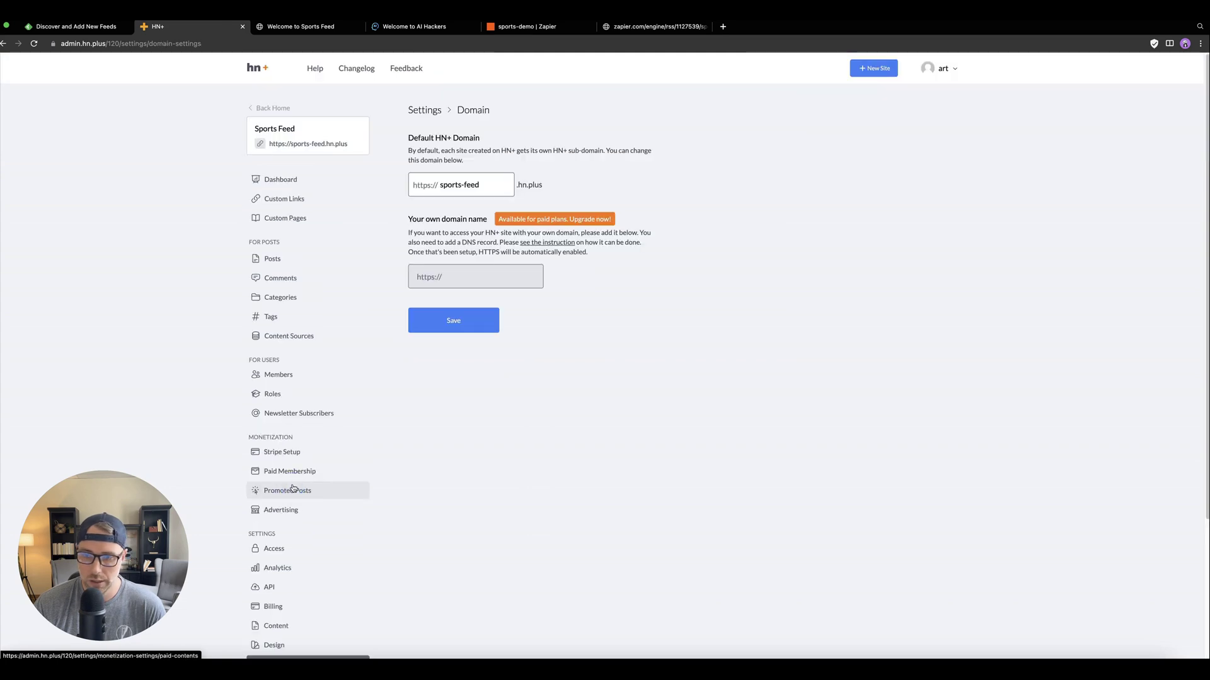
{"action": "left_click", "coordinate": [571, 220]}
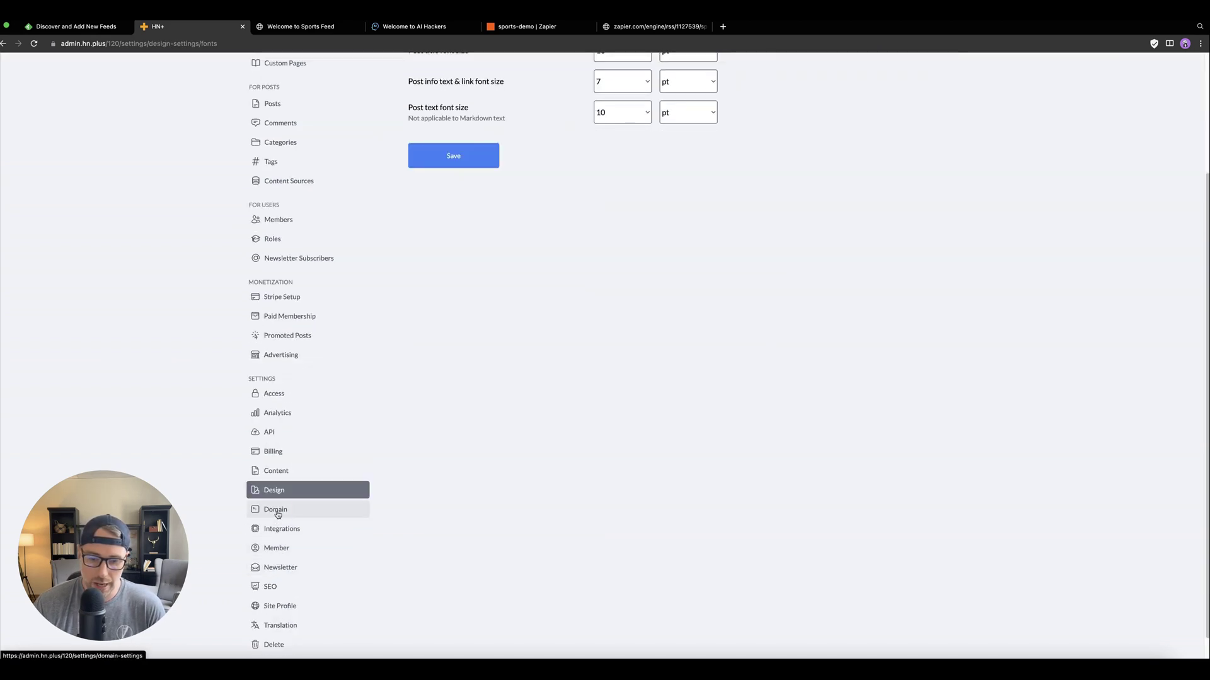
{"action": "left_click", "coordinate": [273, 513]}
{"action": "scroll", "coordinate": [280, 540], "scroll_direction": "down", "scroll_amount": 3}
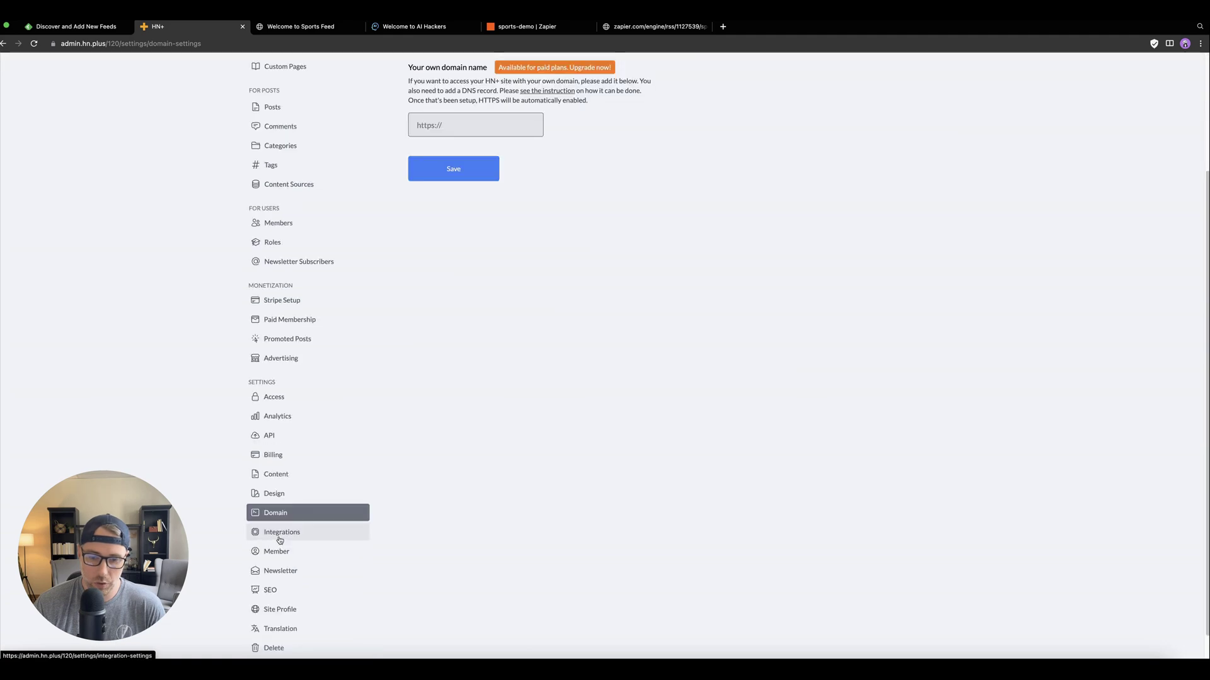
{"action": "left_click", "coordinate": [282, 532]}
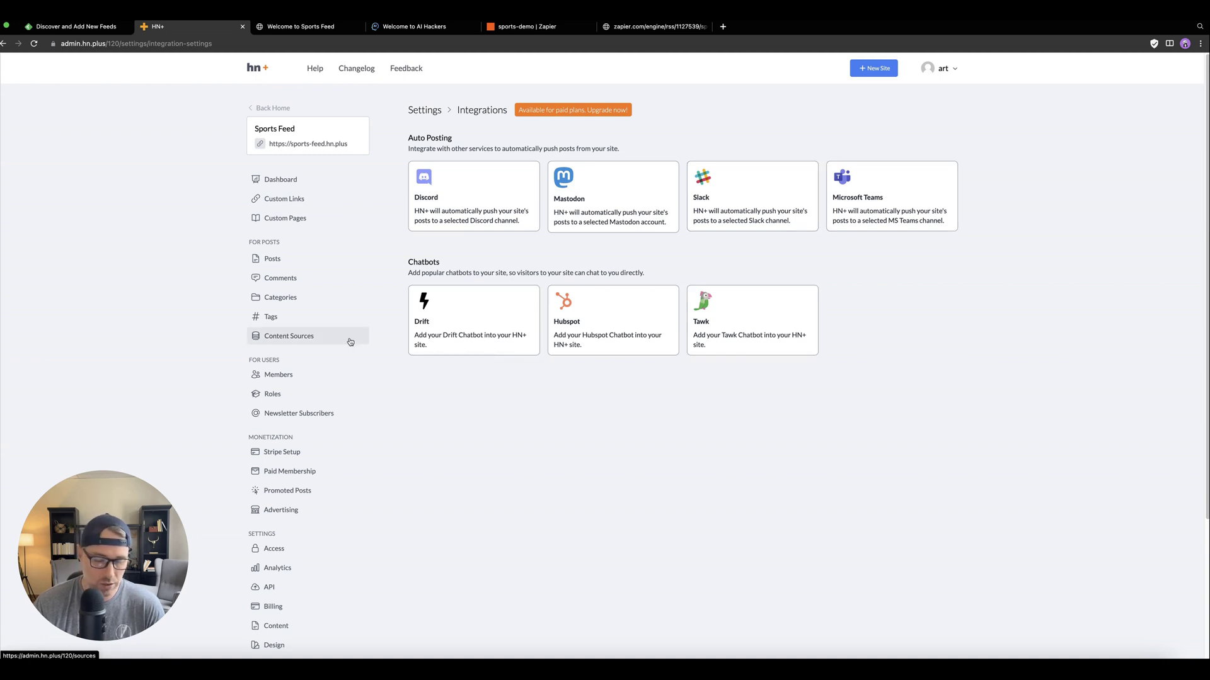
{"action": "scroll", "coordinate": [350, 343], "scroll_direction": "down", "scroll_amount": 3}
- In Member settings, turn on comment-reply emails, member signatures and member avatar images
{"action": "left_click", "coordinate": [284, 528]}
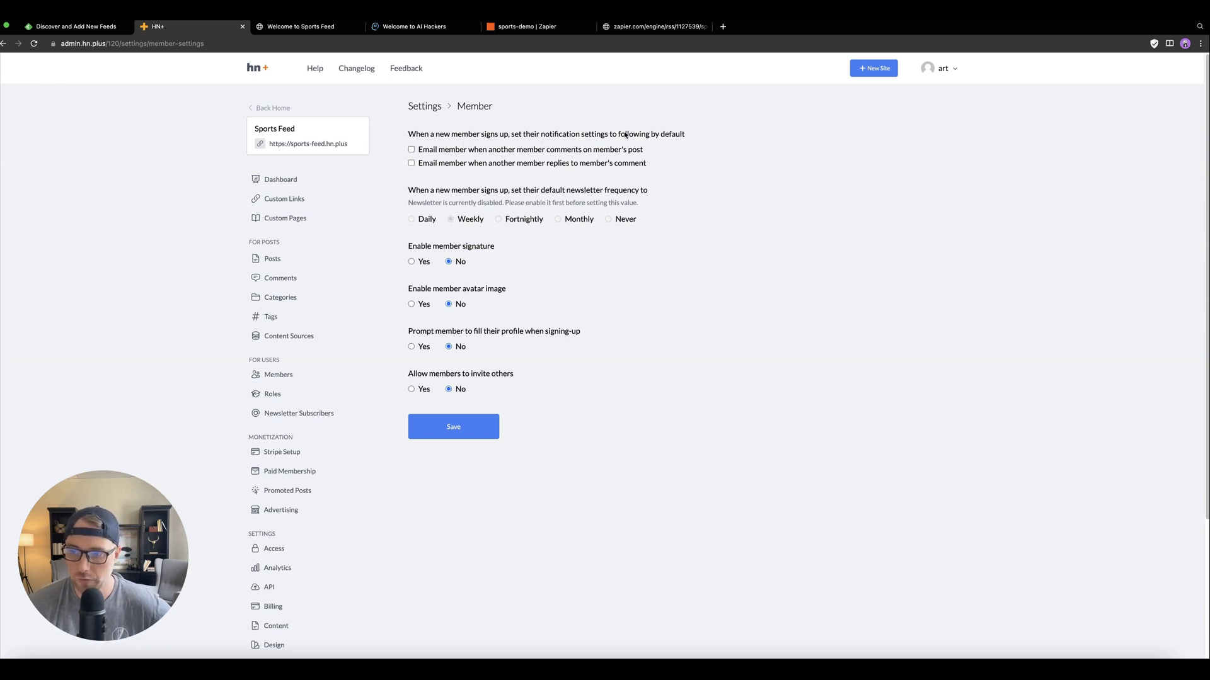
{"action": "left_click", "coordinate": [445, 164]}
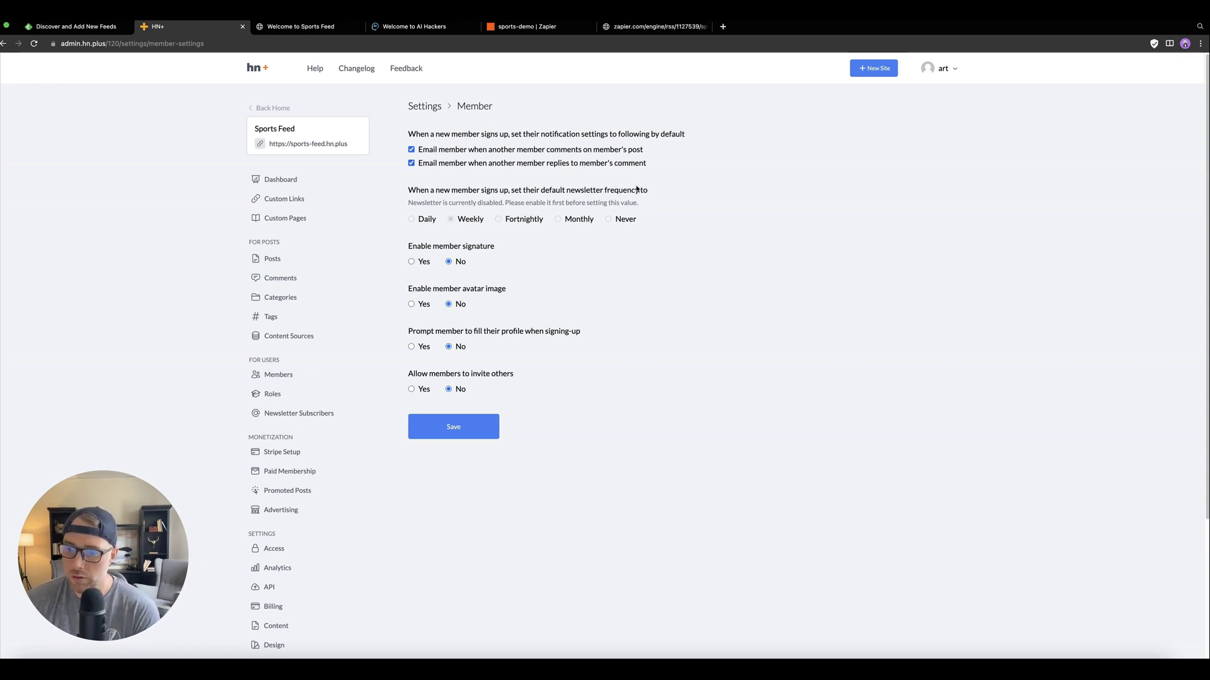
{"action": "left_click", "coordinate": [419, 219]}
{"action": "left_click", "coordinate": [420, 221]}
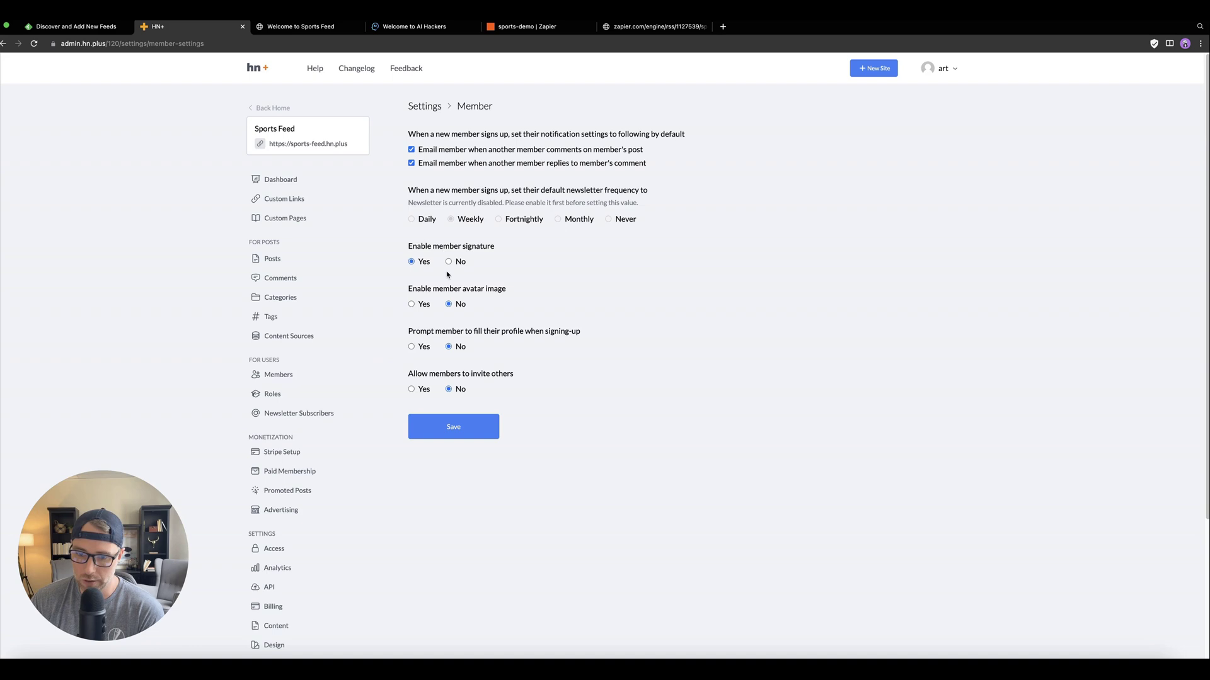
{"action": "left_click", "coordinate": [421, 303]}
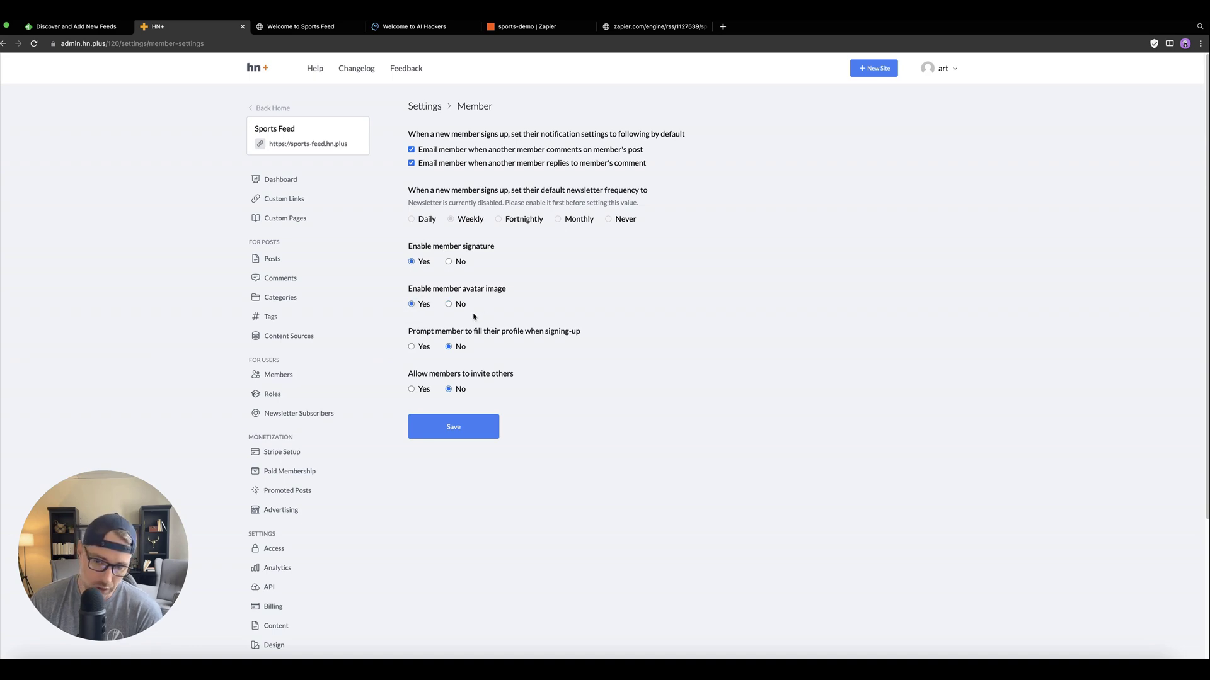
- Compare with the AI Hackers site, then save the Sports Feed member settings
{"action": "left_click", "coordinate": [412, 26]}
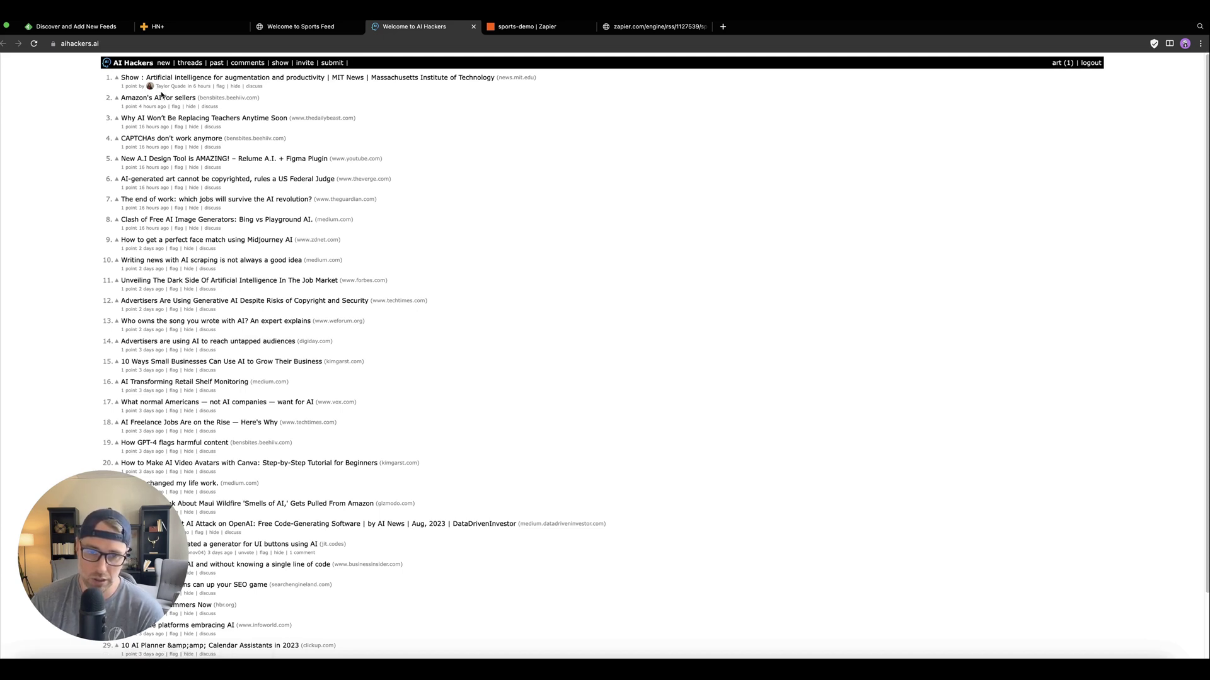
{"action": "left_click", "coordinate": [189, 26]}
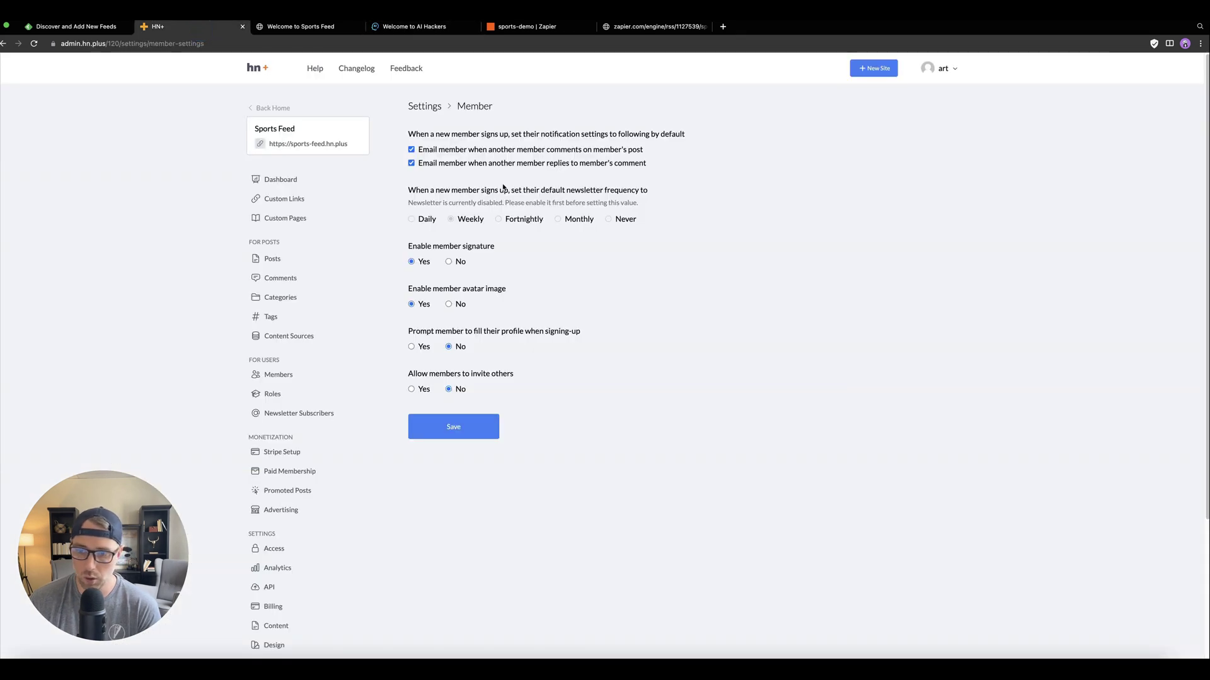
{"action": "left_click", "coordinate": [448, 426]}
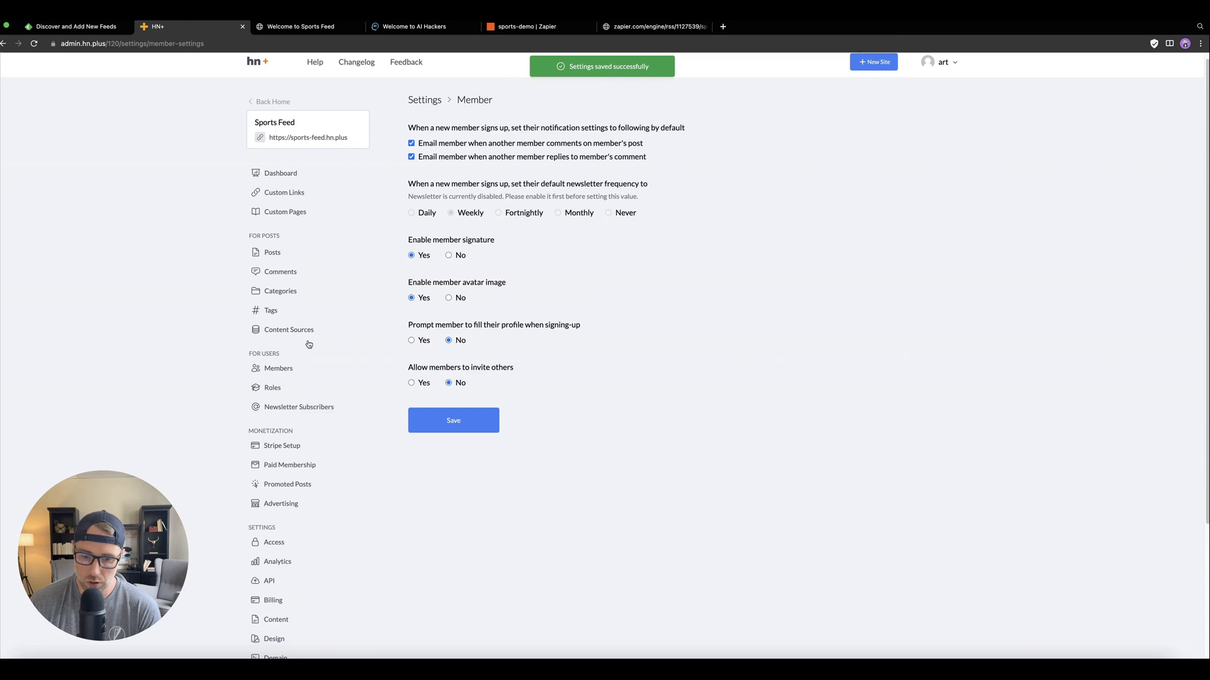
{"action": "scroll", "coordinate": [313, 489], "scroll_direction": "down", "scroll_amount": 3}
- Enable the site newsletter with HN+'s default service, save, and confirm the Weekly member default
{"action": "left_click", "coordinate": [281, 541]}
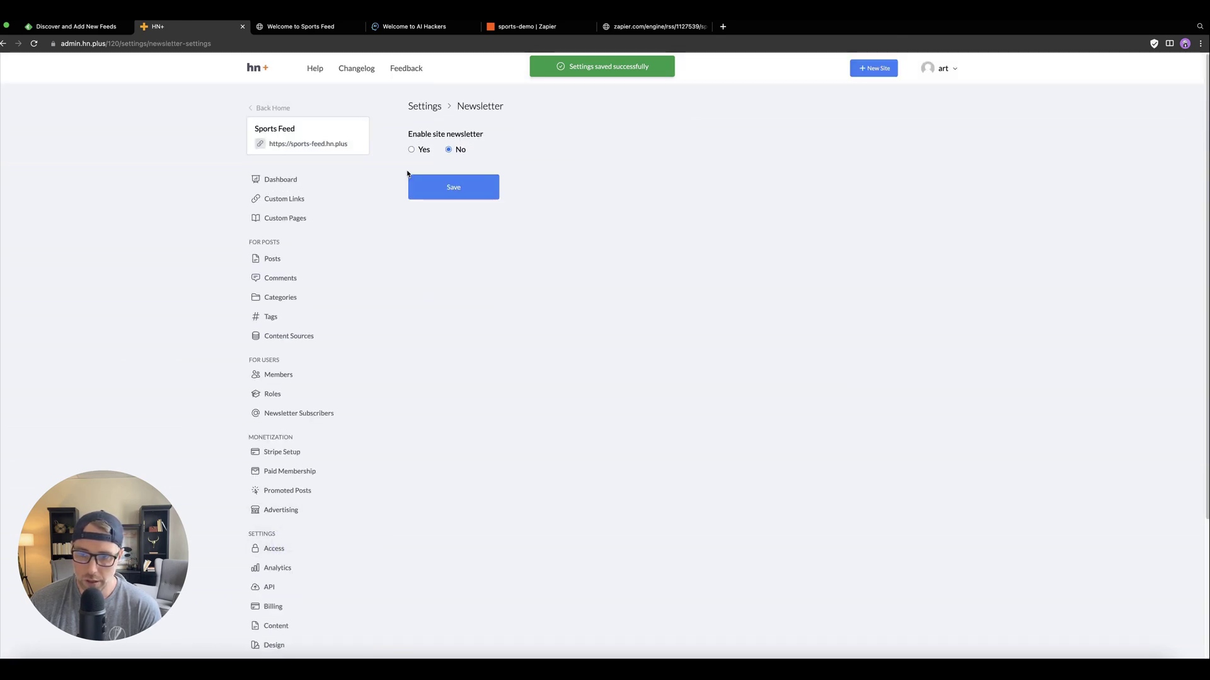
{"action": "left_click", "coordinate": [413, 149]}
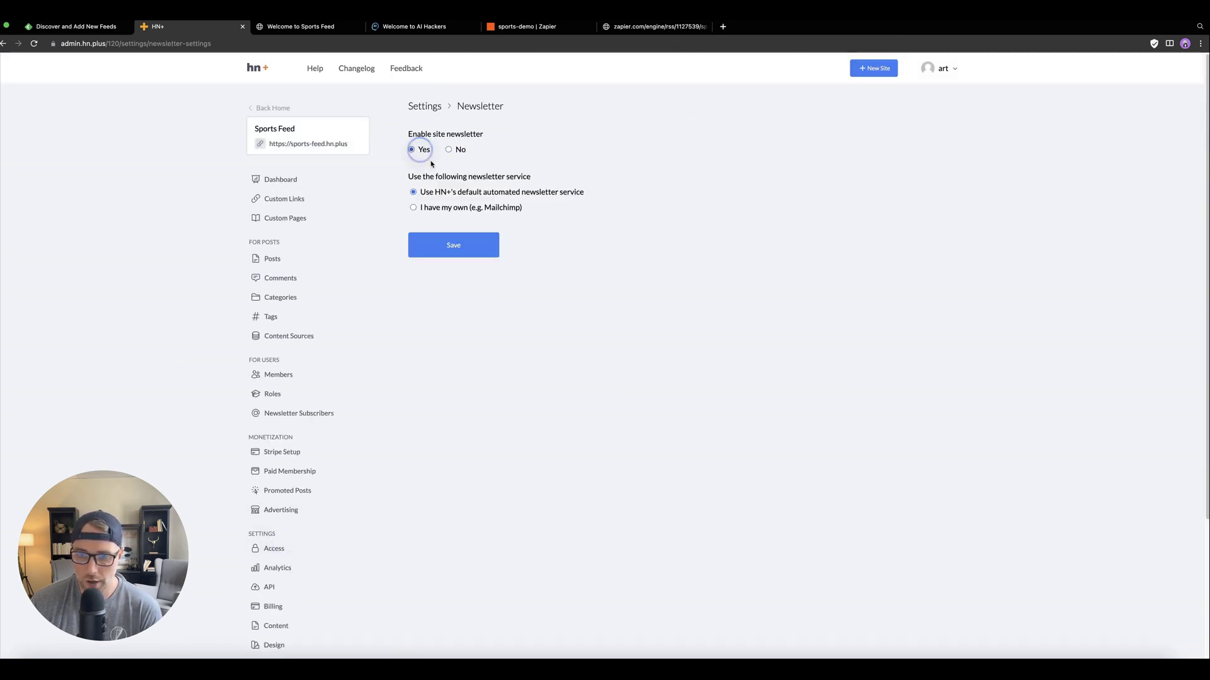
{"action": "left_click", "coordinate": [454, 242]}
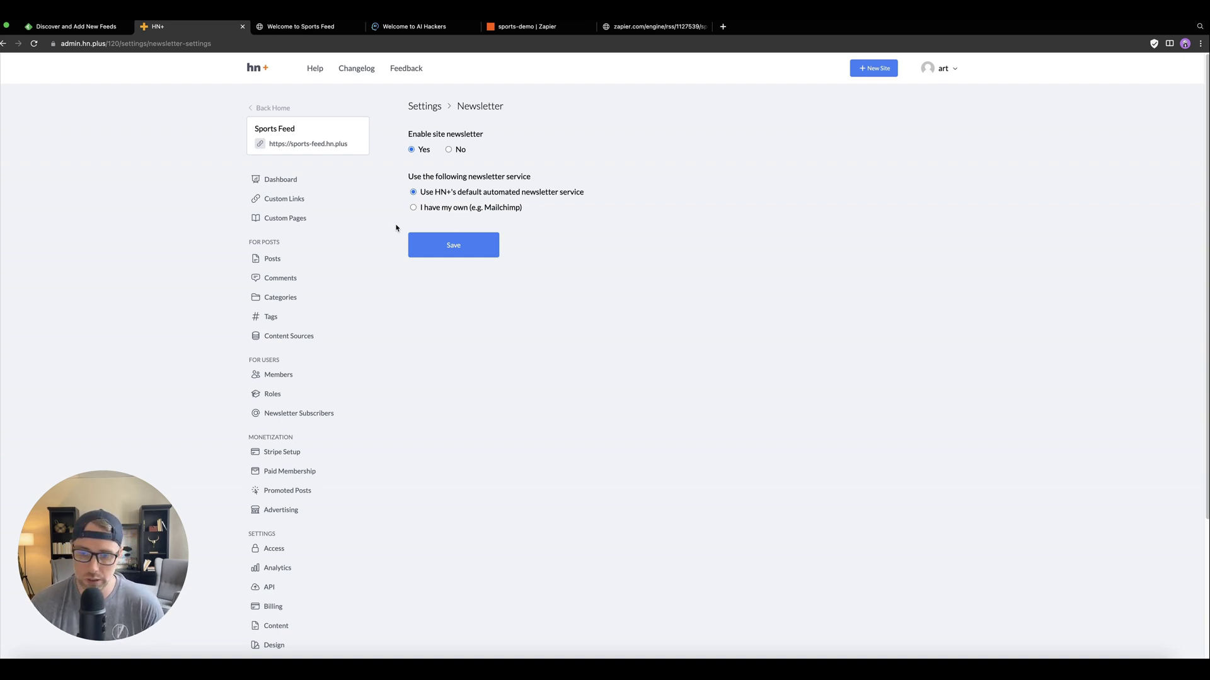
{"action": "left_click", "coordinate": [423, 243]}
{"action": "scroll", "coordinate": [302, 491], "scroll_direction": "down", "scroll_amount": 3}
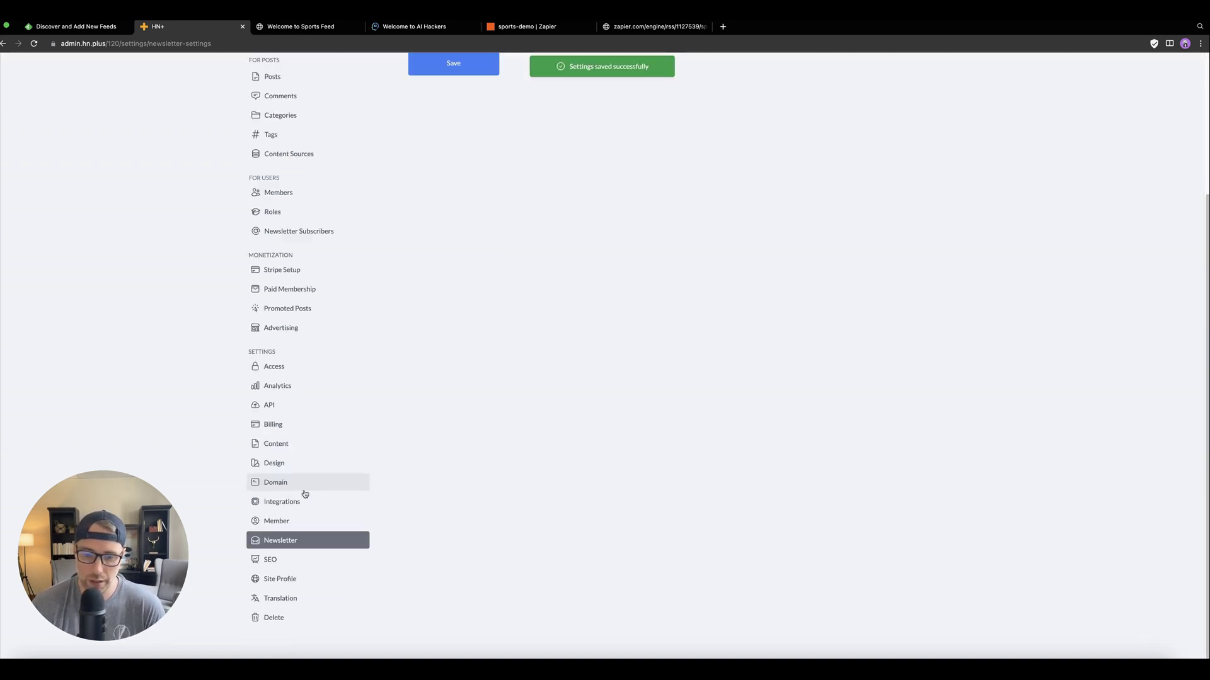
{"action": "left_click", "coordinate": [278, 521]}
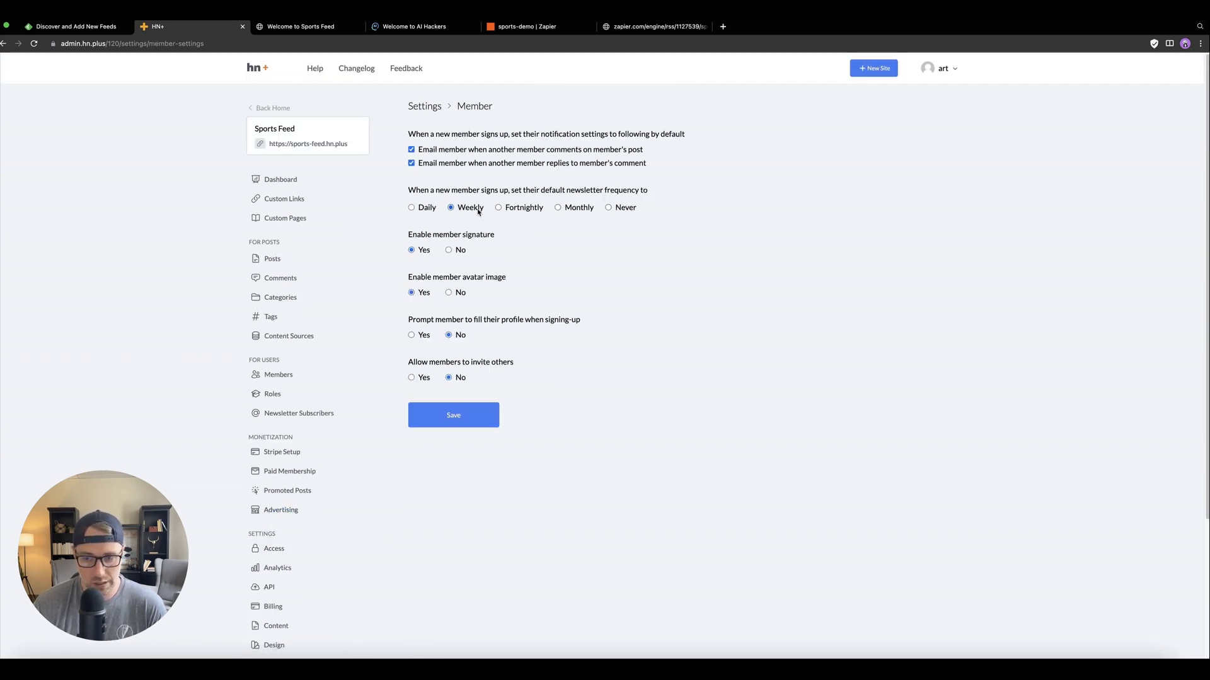
{"action": "scroll", "coordinate": [349, 308], "scroll_direction": "down", "scroll_amount": 3}
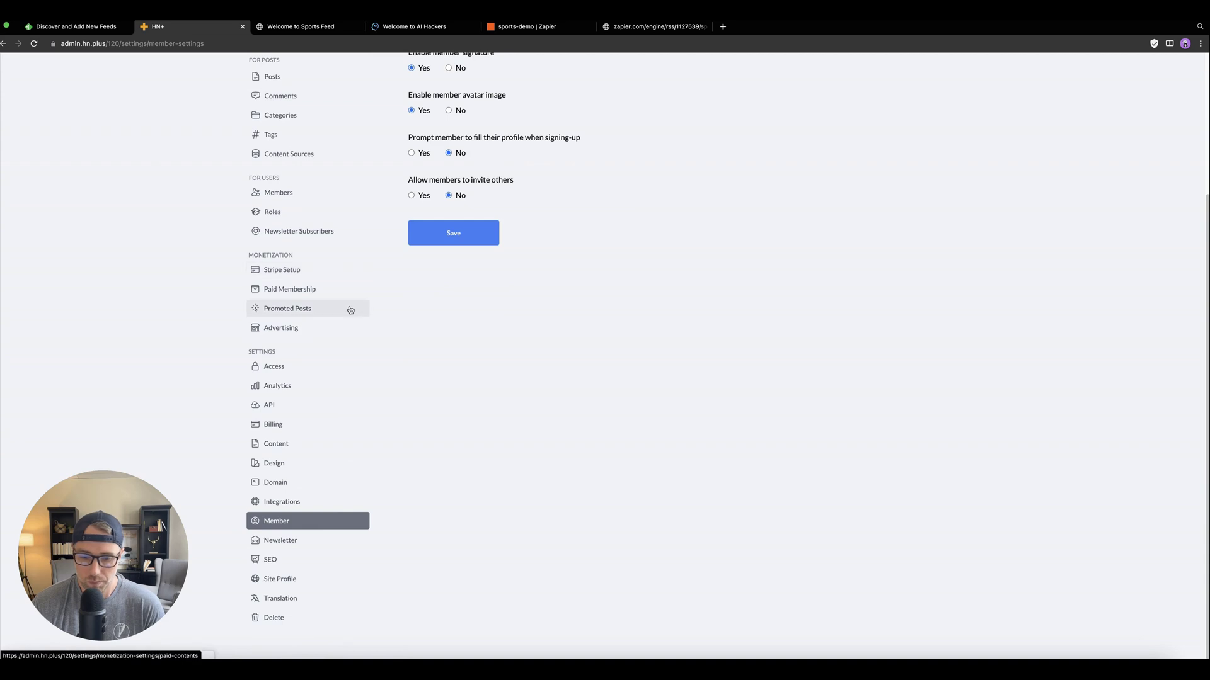
- Review the SEO meta tag settings, then scroll through the Site Profile settings
{"action": "left_click", "coordinate": [284, 559]}
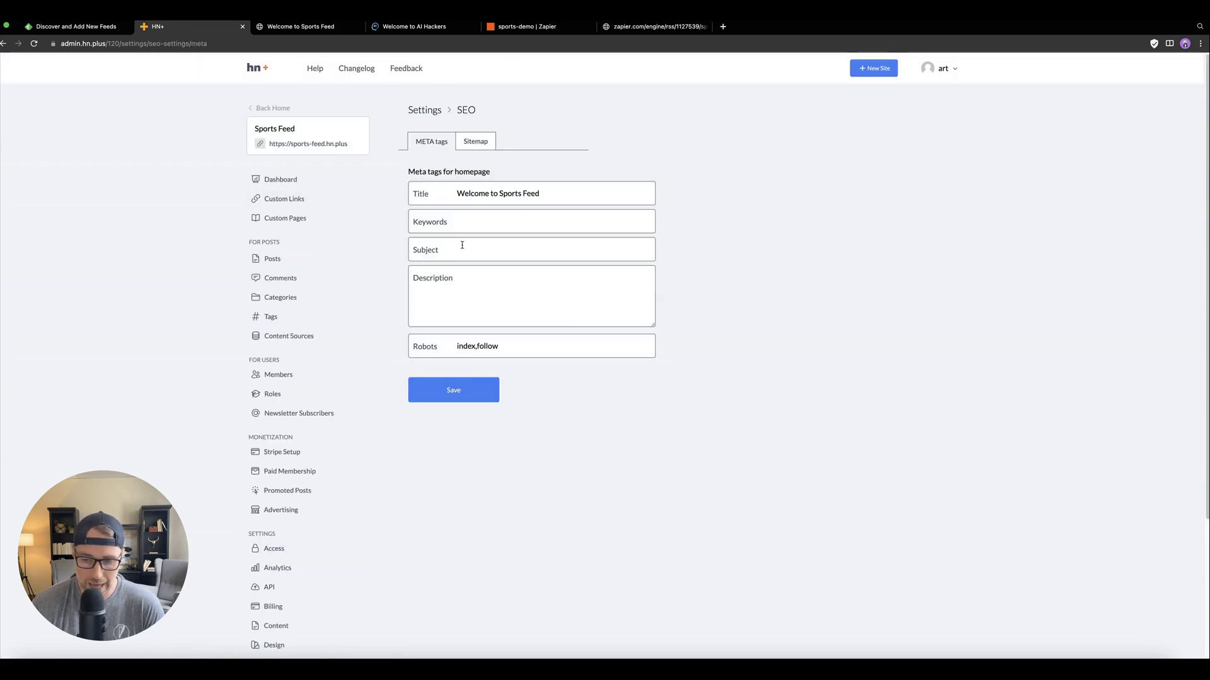
{"action": "scroll", "coordinate": [381, 289], "scroll_direction": "down", "scroll_amount": 3}
{"action": "scroll", "coordinate": [450, 238], "scroll_direction": "up", "scroll_amount": 3}
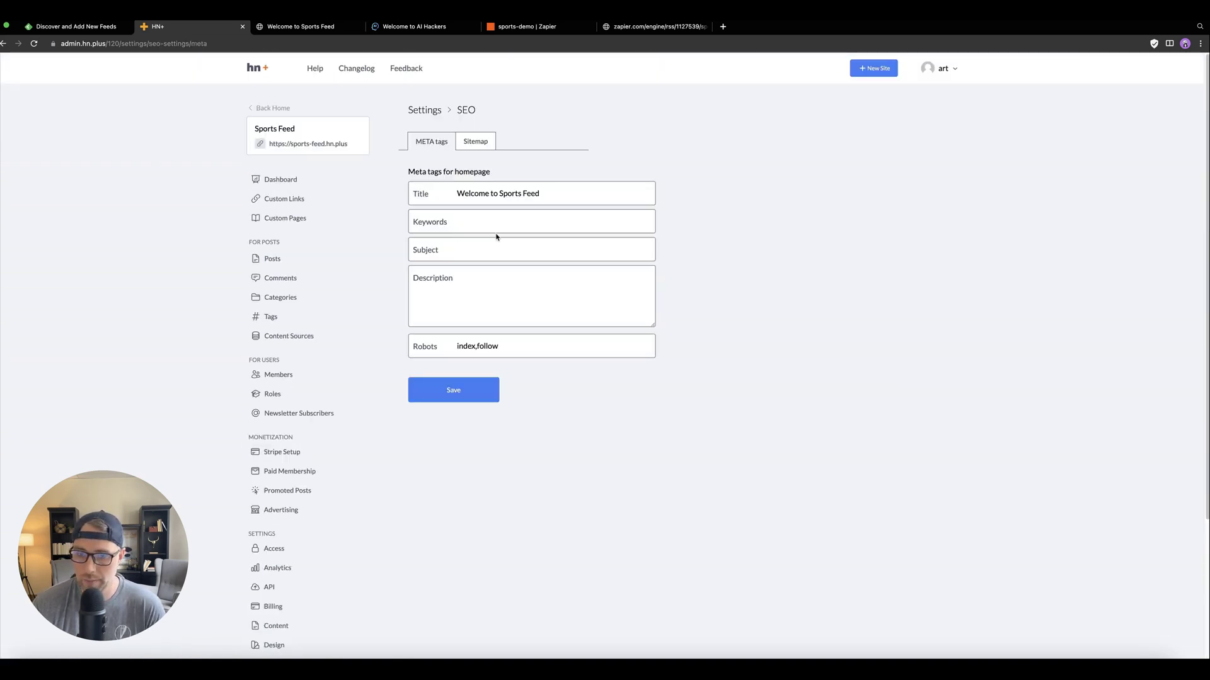
{"action": "scroll", "coordinate": [441, 284], "scroll_direction": "down", "scroll_amount": 3}
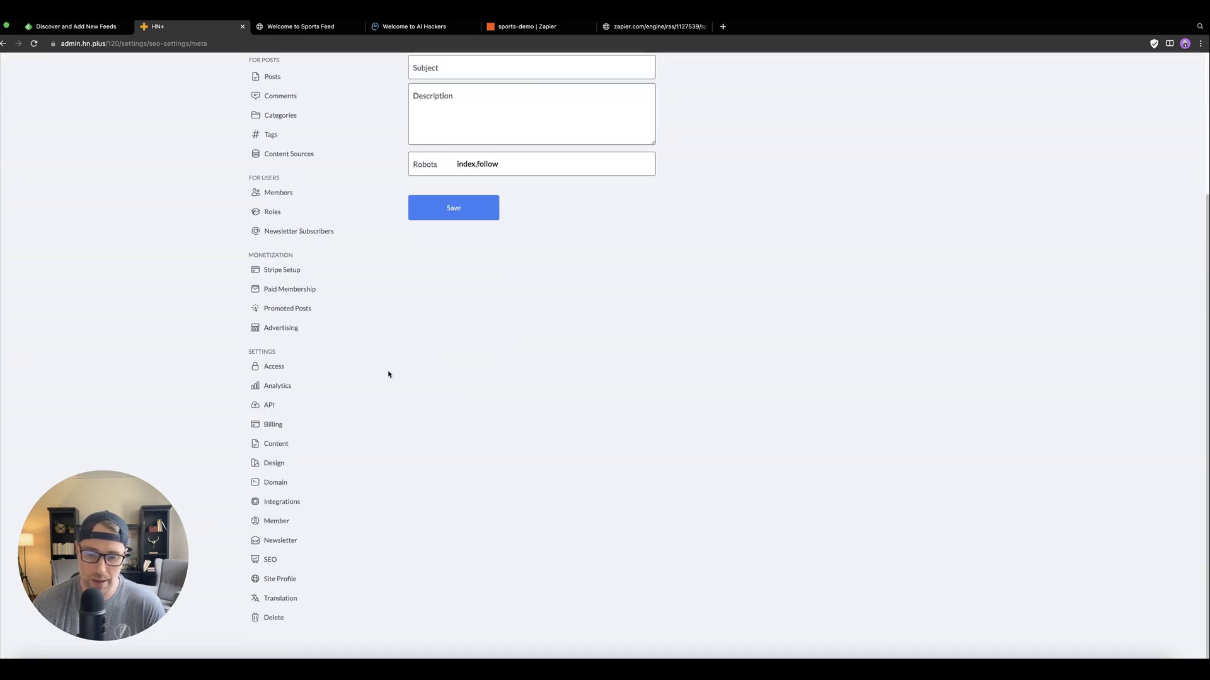
{"action": "left_click", "coordinate": [279, 578]}
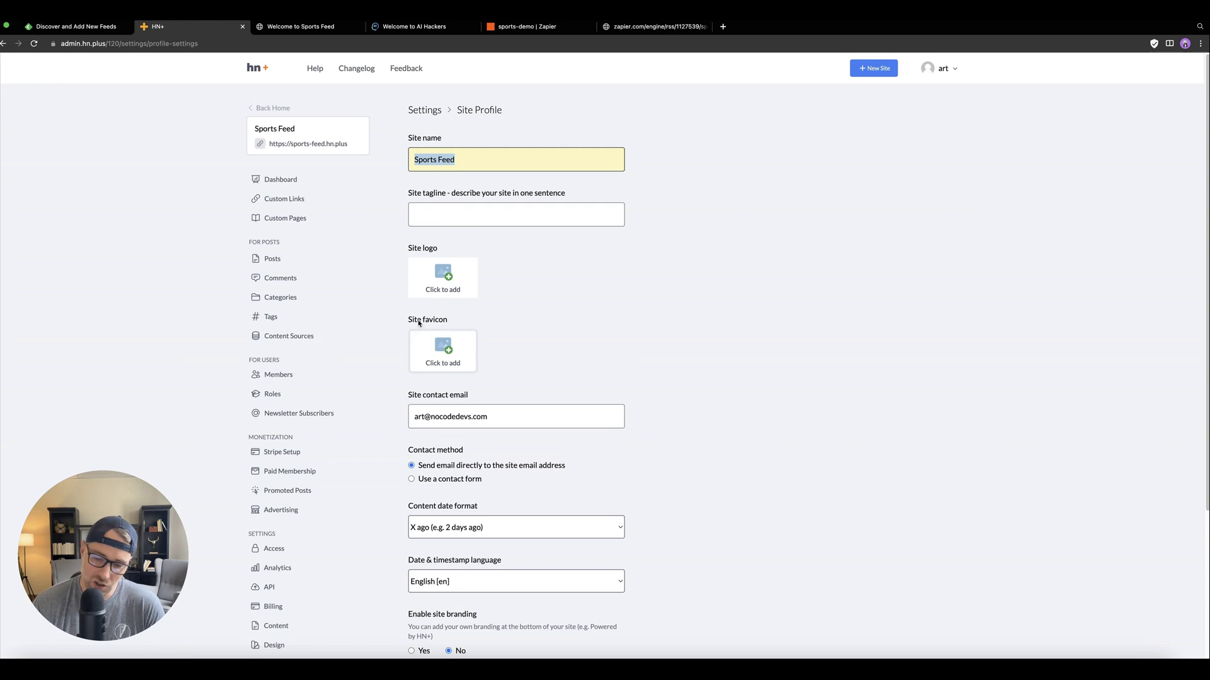
{"action": "scroll", "coordinate": [473, 321], "scroll_direction": "down", "scroll_amount": 3}
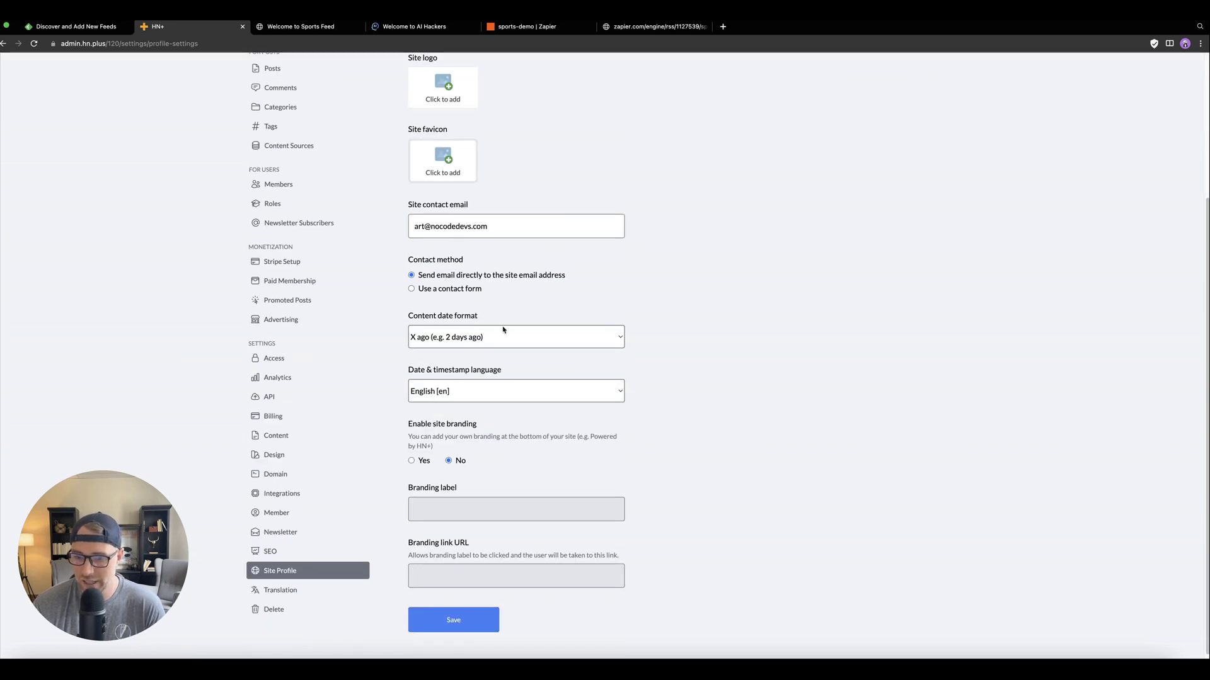
{"action": "scroll", "coordinate": [441, 441], "scroll_direction": "down", "scroll_amount": 1}
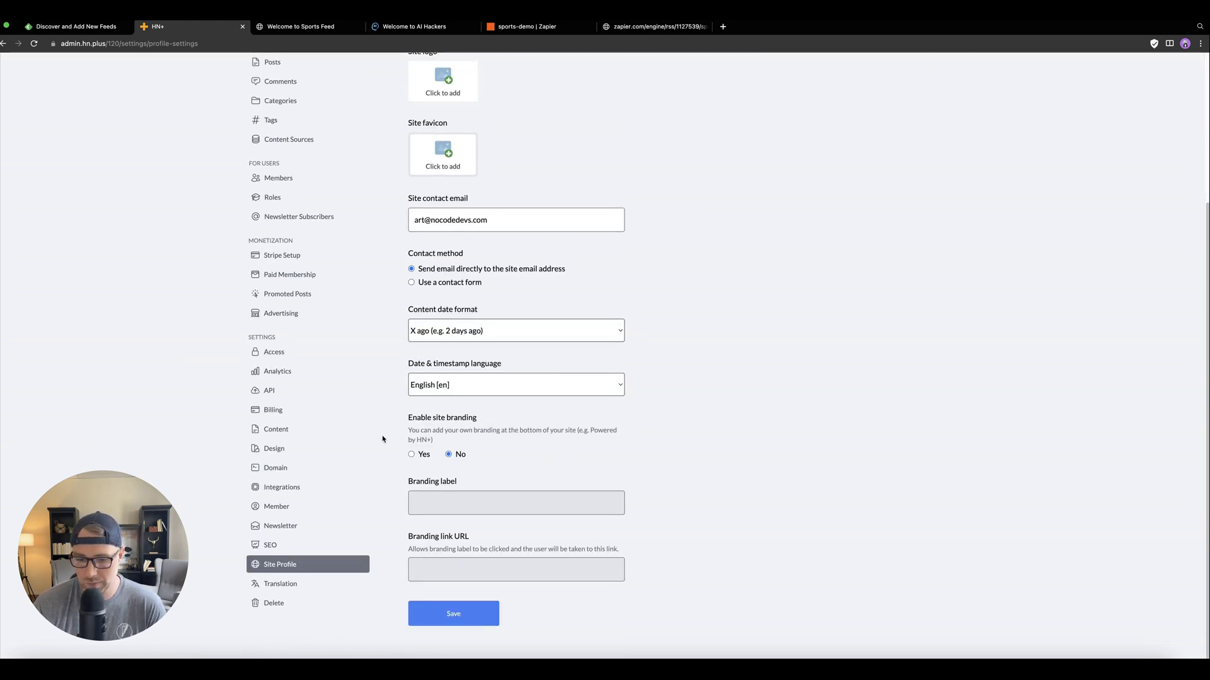
- Browse the Translation settings and the Areas list of editable header and footer labels
{"action": "left_click", "coordinate": [282, 584]}
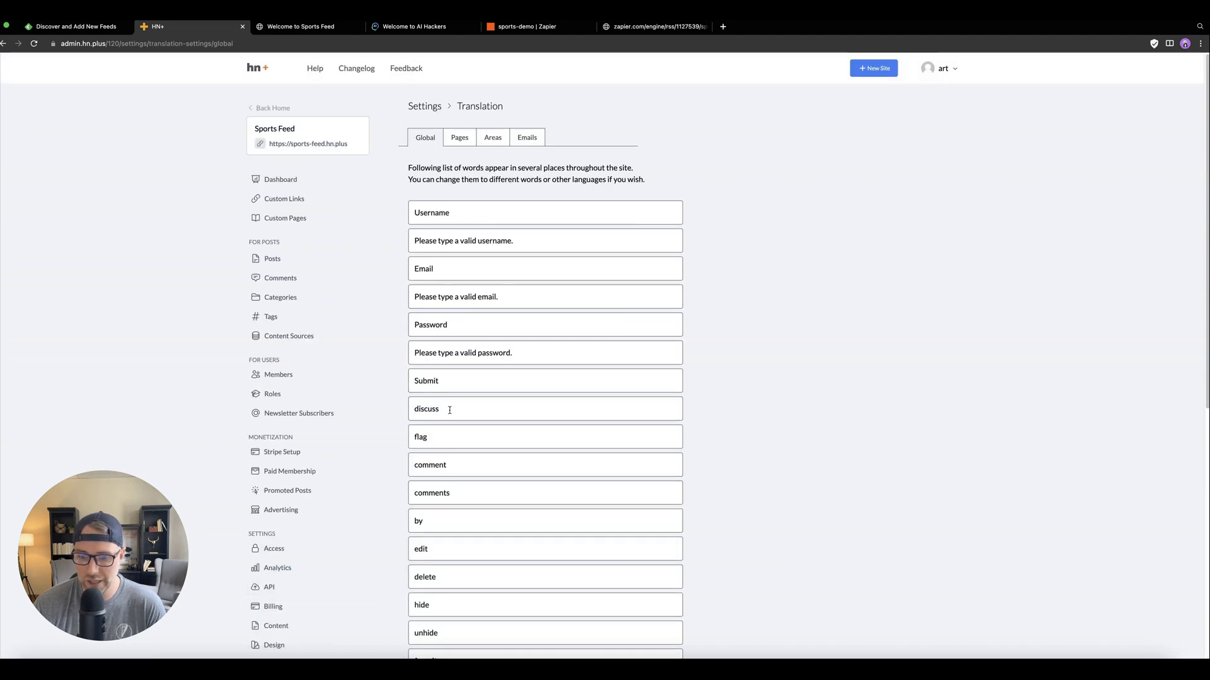
{"action": "scroll", "coordinate": [453, 391], "scroll_direction": "down", "scroll_amount": 7}
{"action": "scroll", "coordinate": [507, 400], "scroll_direction": "up", "scroll_amount": 7}
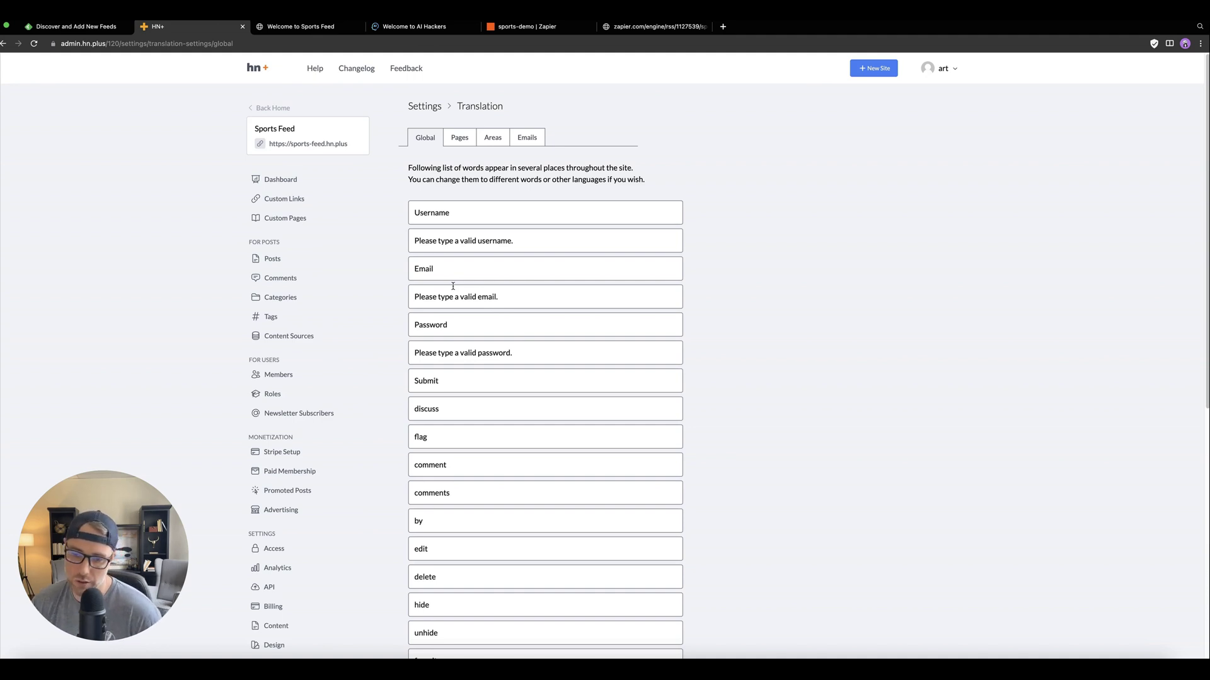
{"action": "left_click", "coordinate": [494, 142]}
{"action": "scroll", "coordinate": [466, 252], "scroll_direction": "down", "scroll_amount": 4}
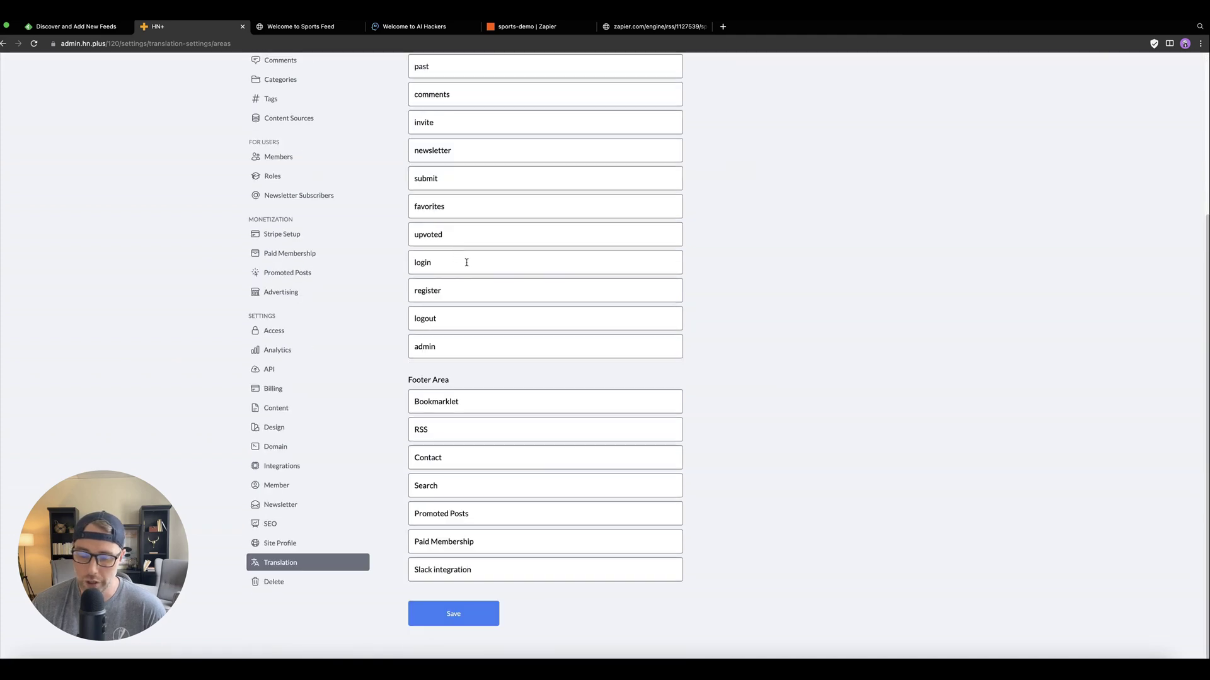
{"action": "scroll", "coordinate": [448, 295], "scroll_direction": "up", "scroll_amount": 4}
{"action": "scroll", "coordinate": [441, 287], "scroll_direction": "down", "scroll_amount": 2}
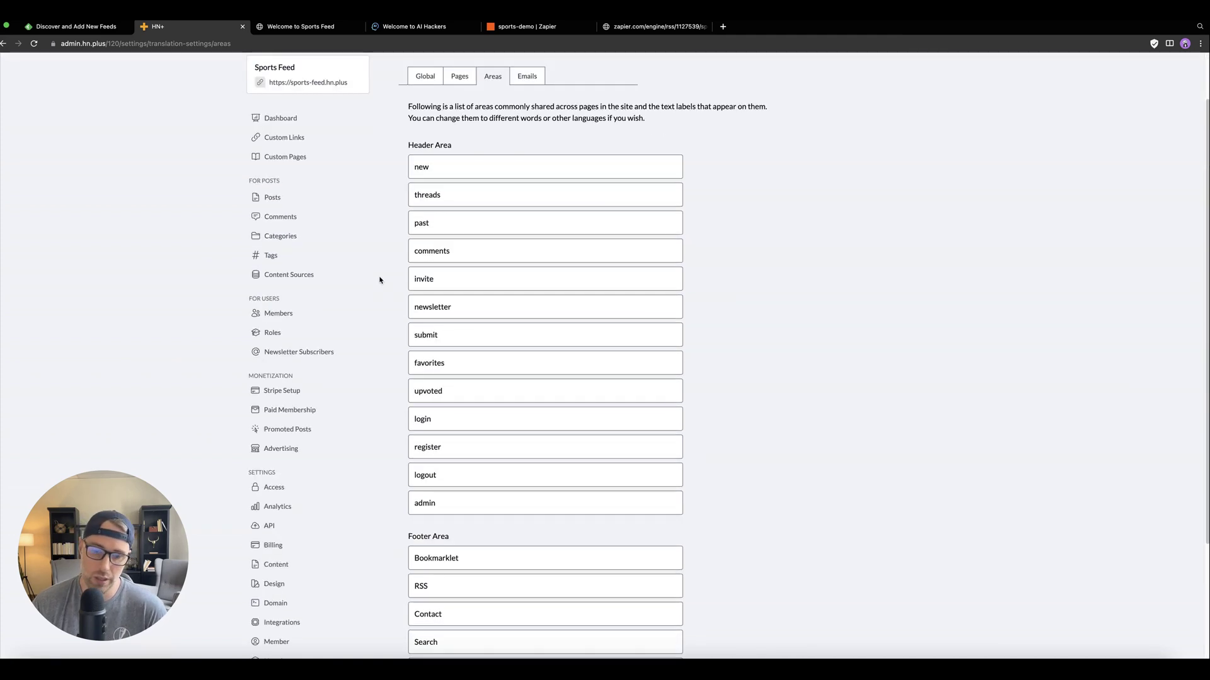
{"action": "scroll", "coordinate": [381, 280], "scroll_direction": "up", "scroll_amount": 2}
{"action": "scroll", "coordinate": [376, 244], "scroll_direction": "down", "scroll_amount": 2}
{"action": "scroll", "coordinate": [374, 265], "scroll_direction": "down", "scroll_amount": 2}
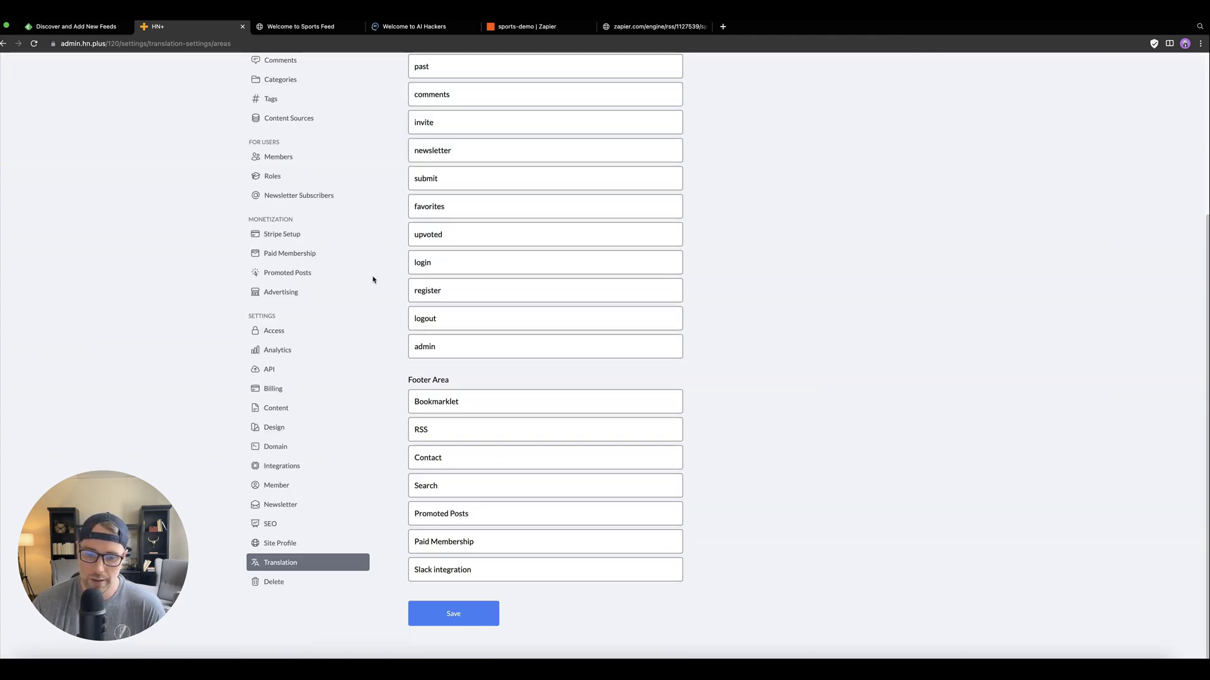
{"action": "scroll", "coordinate": [357, 213], "scroll_direction": "up", "scroll_amount": 10}
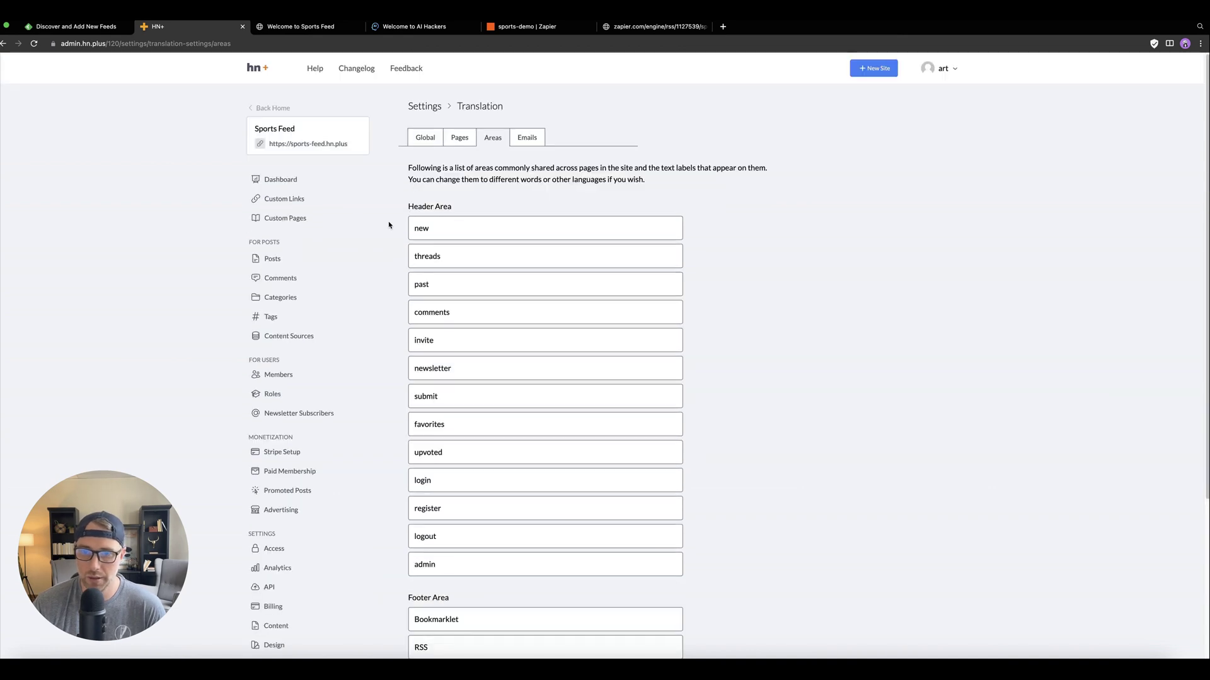
- Open the Noggin Boss NFL ballcaps story's discussion page on Sports Feed and view the site's RSS feed
{"action": "left_click", "coordinate": [308, 146]}
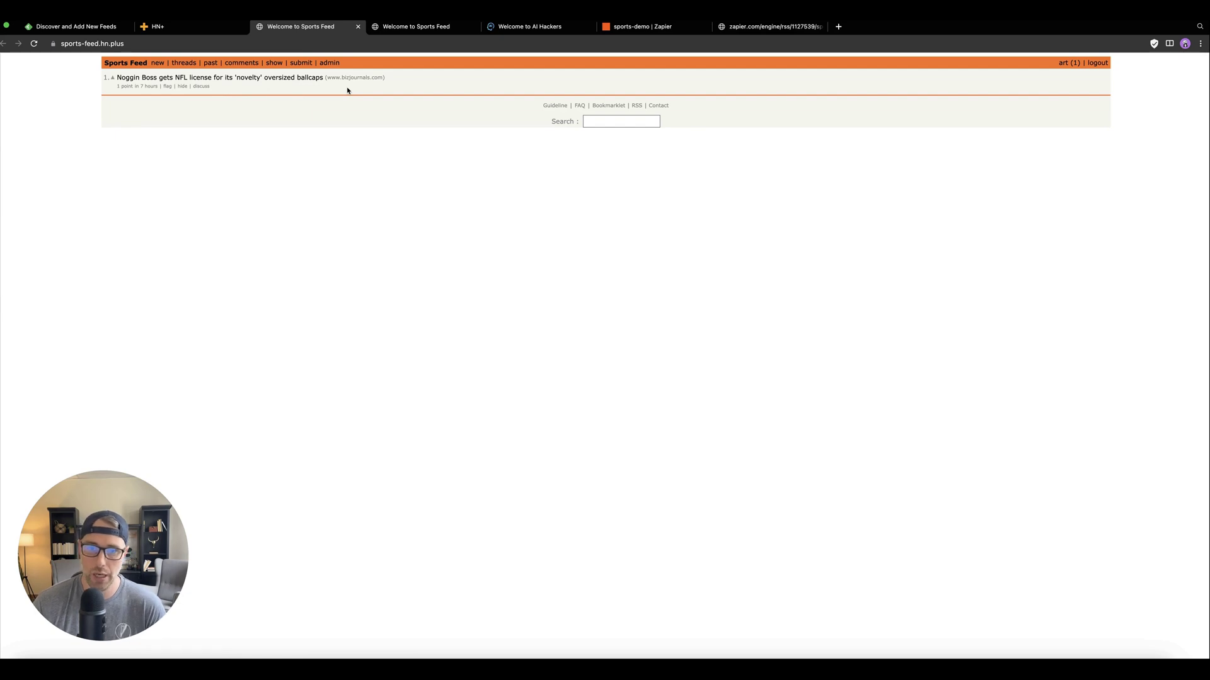
{"action": "left_click", "coordinate": [197, 87]}
{"action": "left_click", "coordinate": [211, 119]}
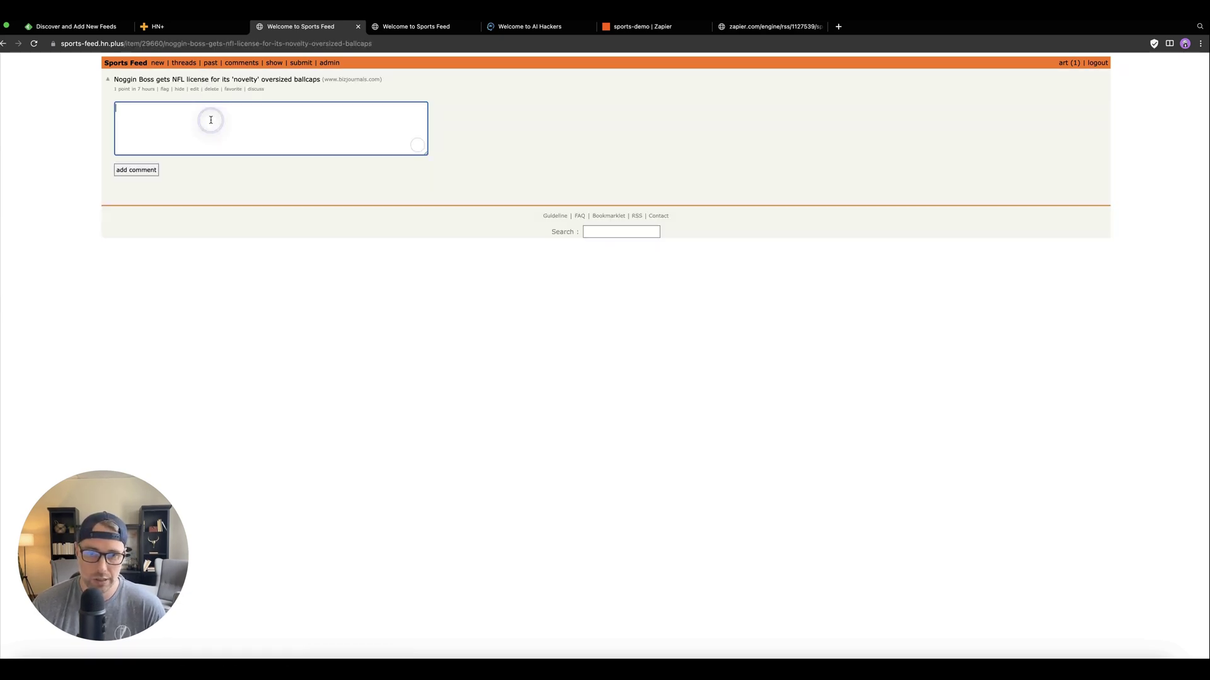
{"action": "left_click", "coordinate": [637, 217]}
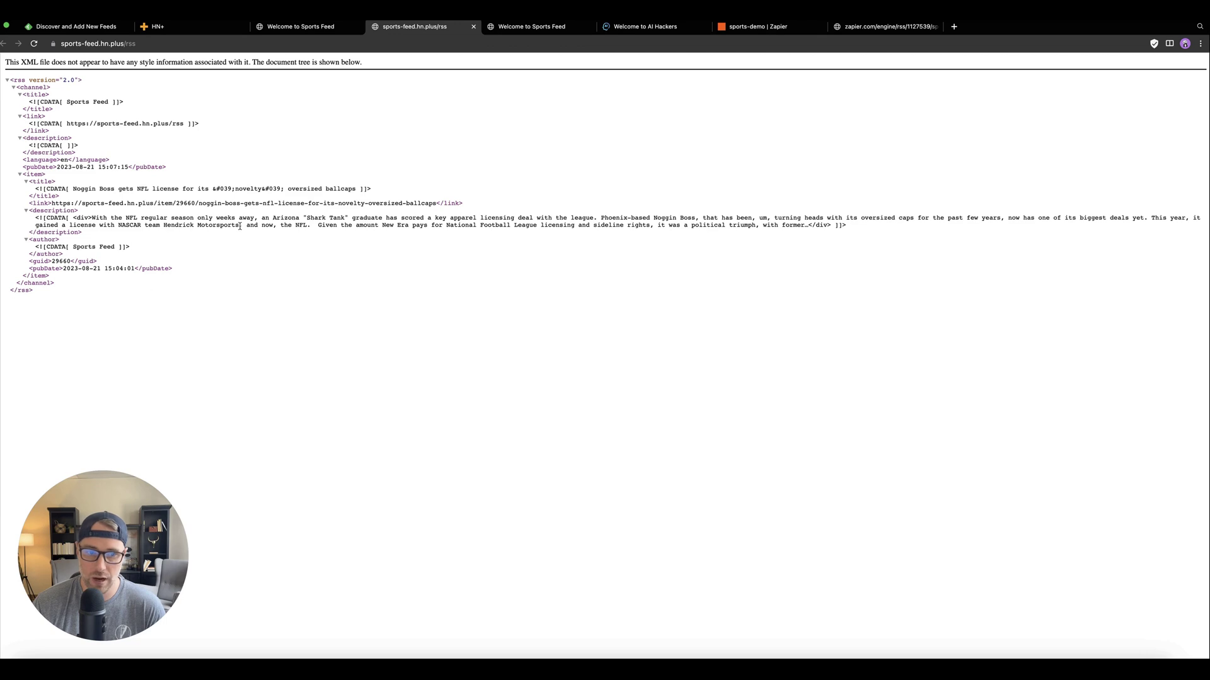
{"action": "left_click", "coordinate": [330, 26]}
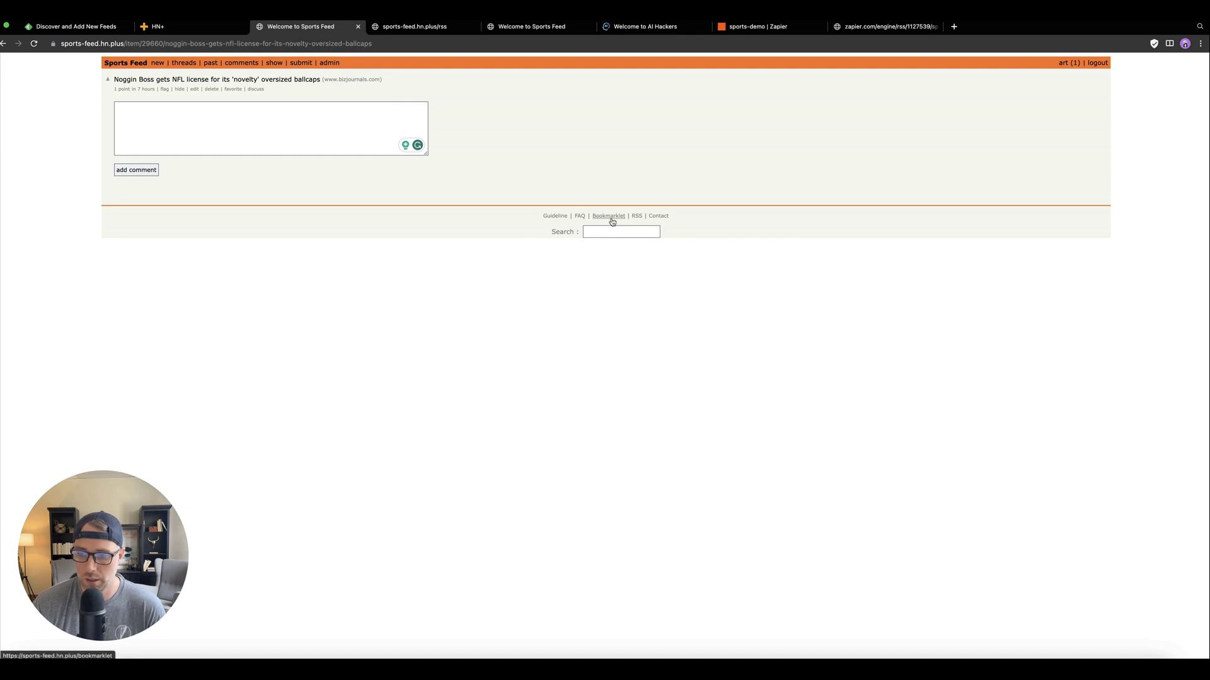
- View the Sports Feed bookmarklet page, then bring up the new post submission form
{"action": "left_click", "coordinate": [610, 218]}
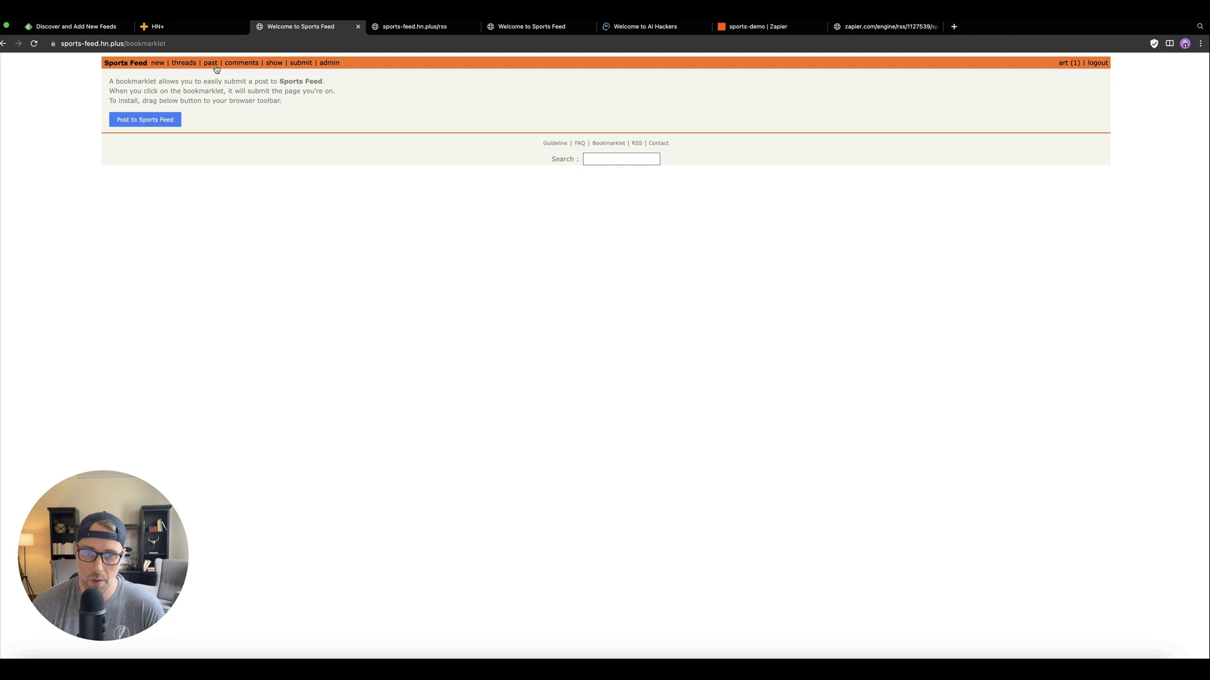
{"action": "left_click", "coordinate": [5, 44]}
{"action": "left_click", "coordinate": [300, 63]}
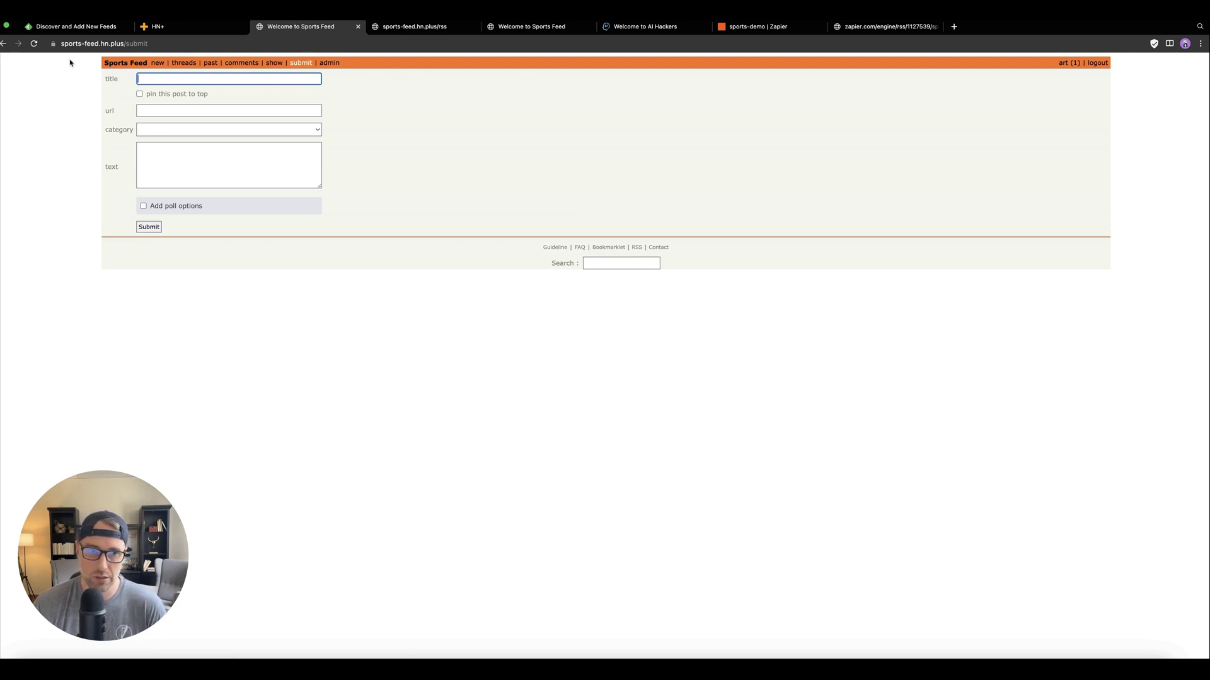
- From Feedly's SkySports News feed, open the Mac Allister red card appeal article and copy its URL
{"action": "left_click", "coordinate": [100, 32]}
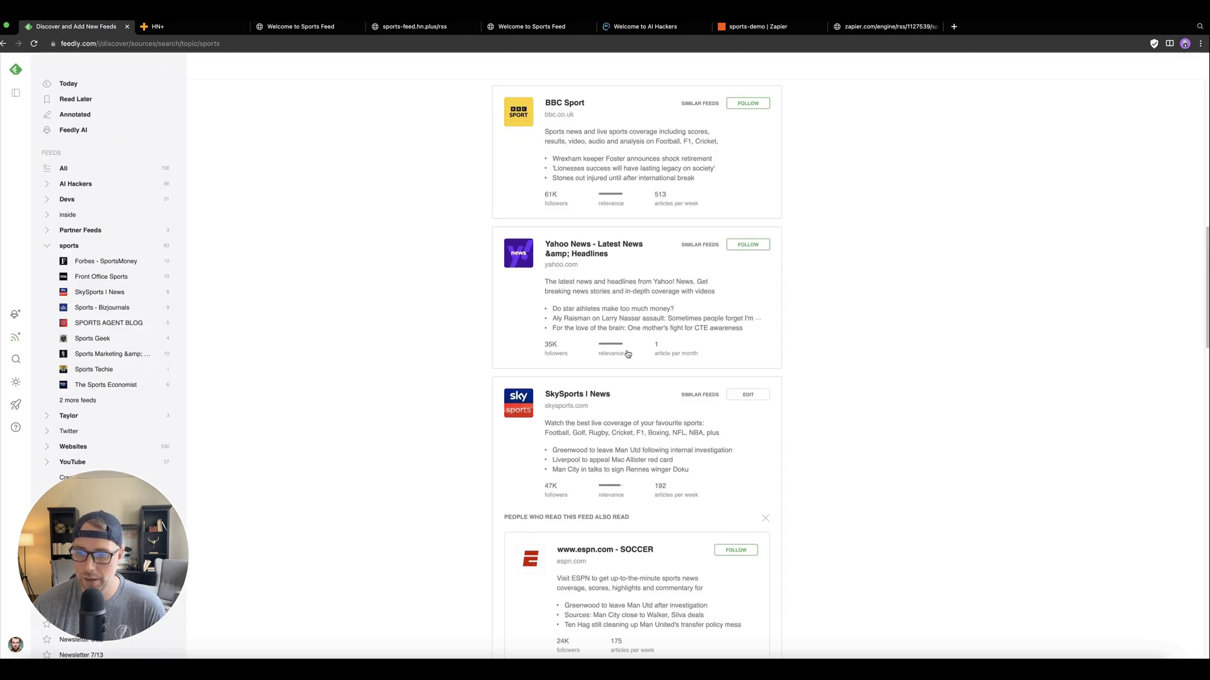
{"action": "left_click", "coordinate": [586, 395]}
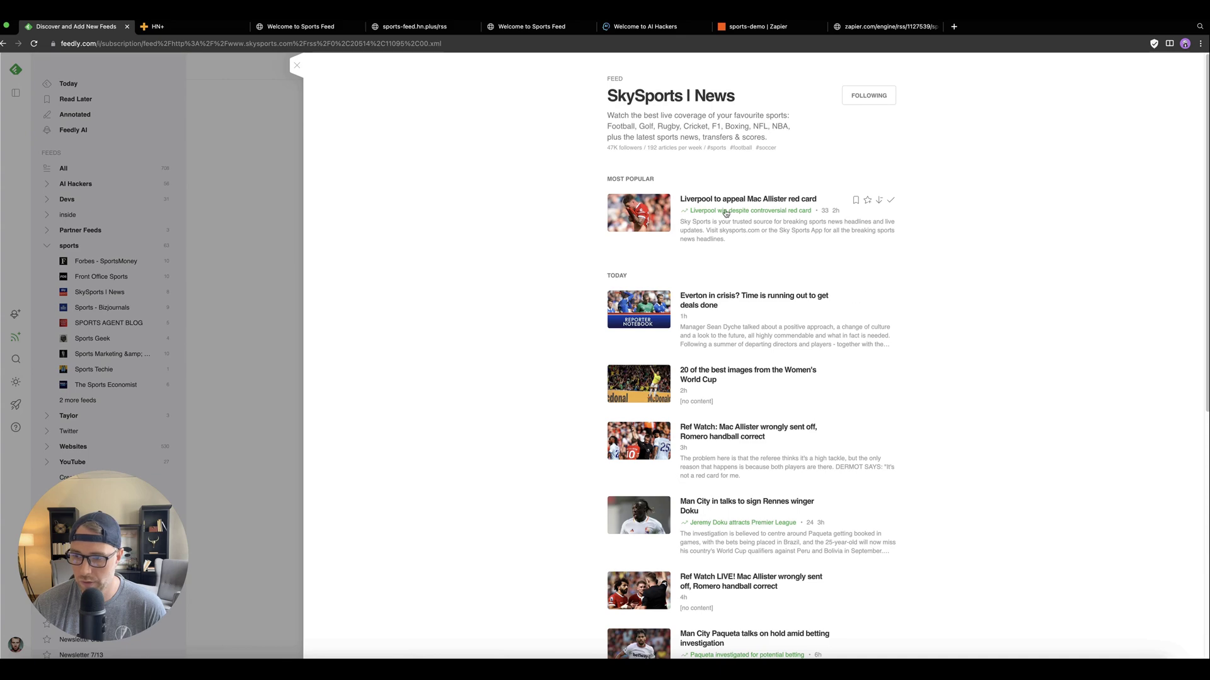
{"action": "left_click", "coordinate": [745, 200]}
{"action": "left_click", "coordinate": [681, 107]}
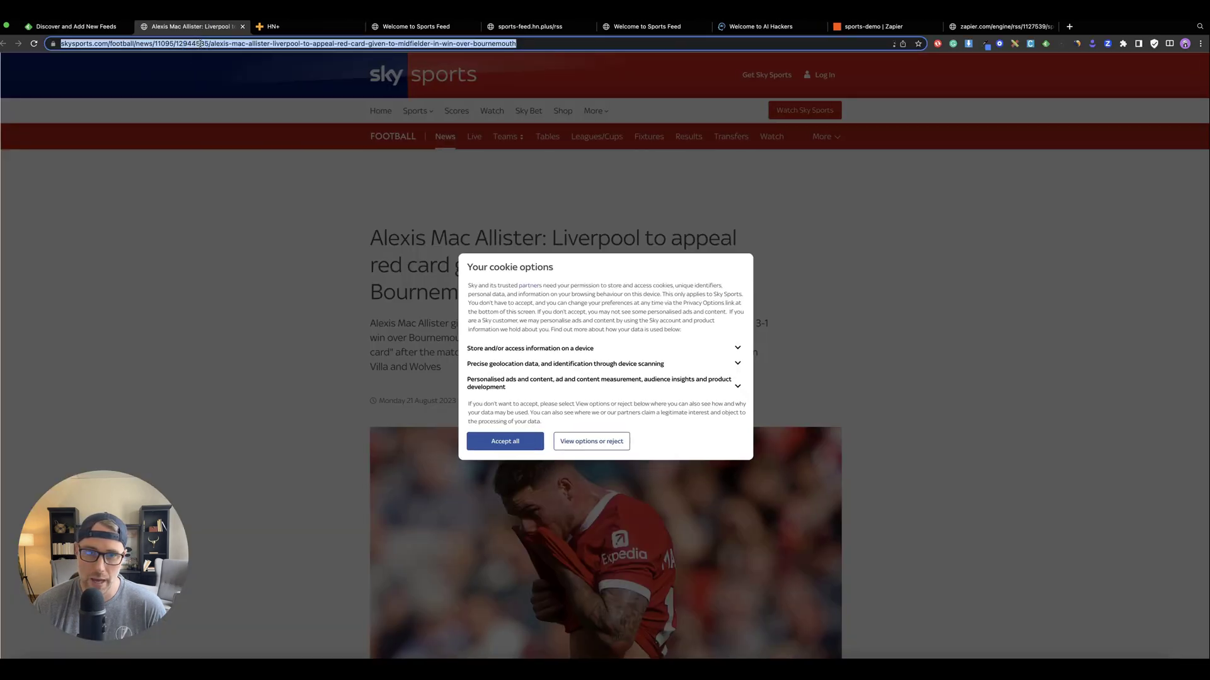
{"action": "left_click", "coordinate": [194, 44]}
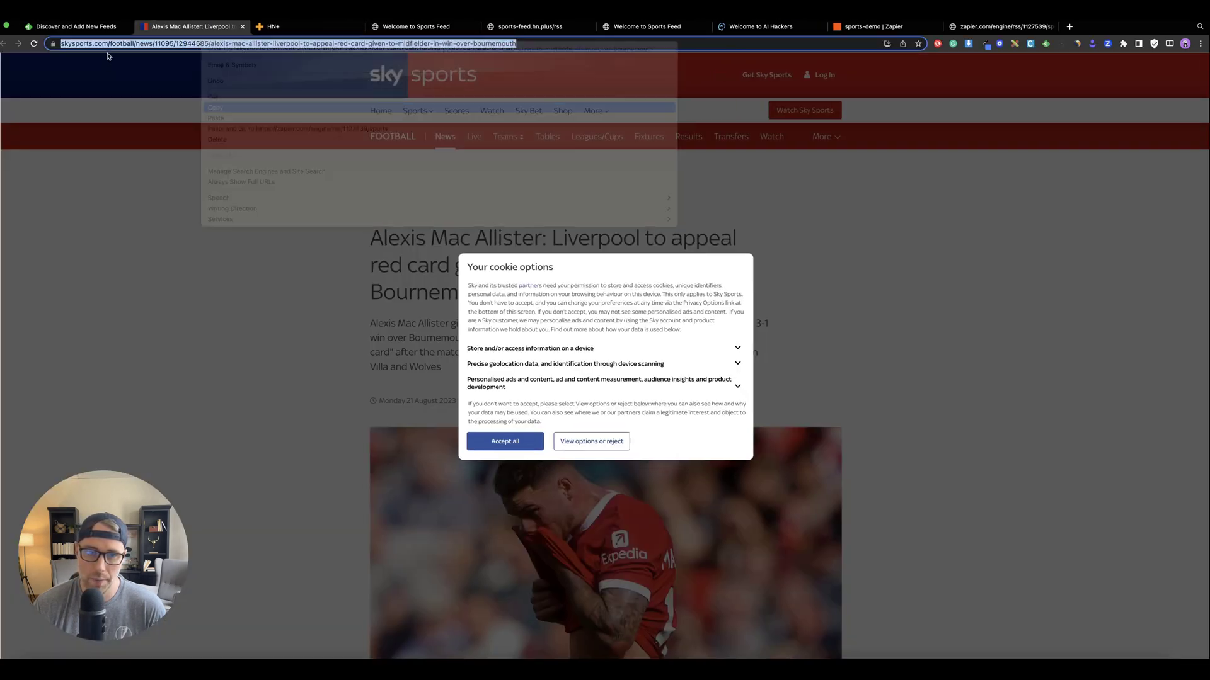
{"action": "left_click", "coordinate": [292, 28]}
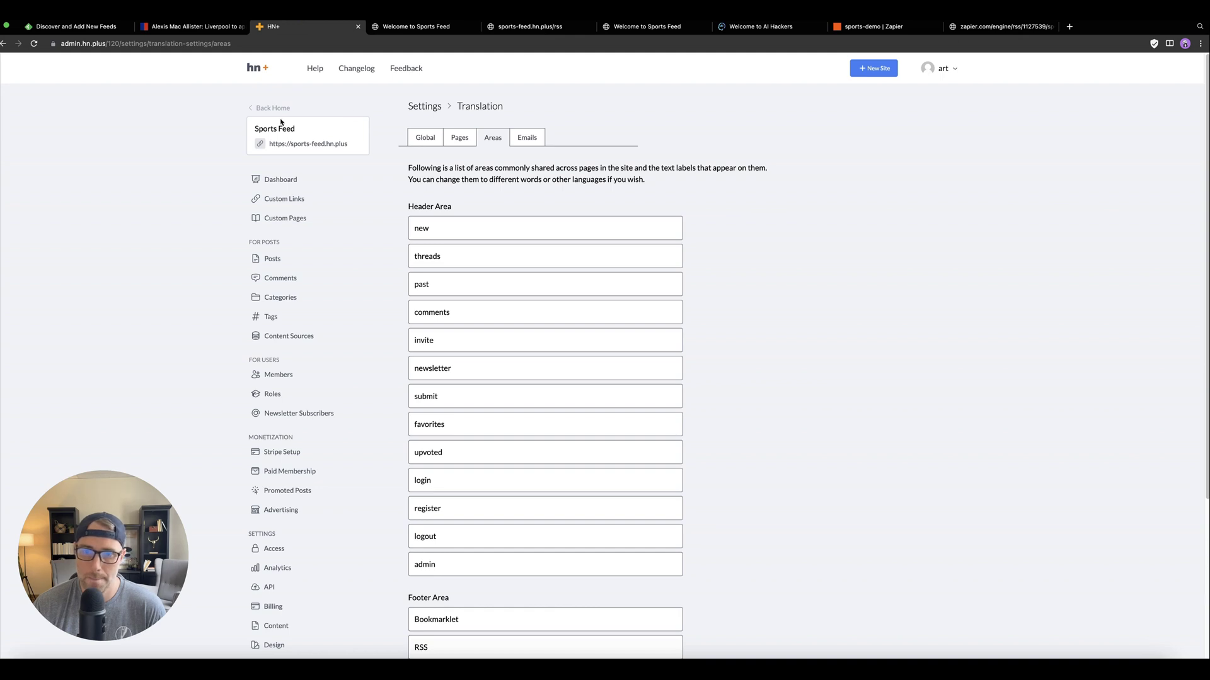
- Paste the Sky Sports article URL into the url field of the Sports Feed submission form
{"action": "left_click", "coordinate": [292, 144]}
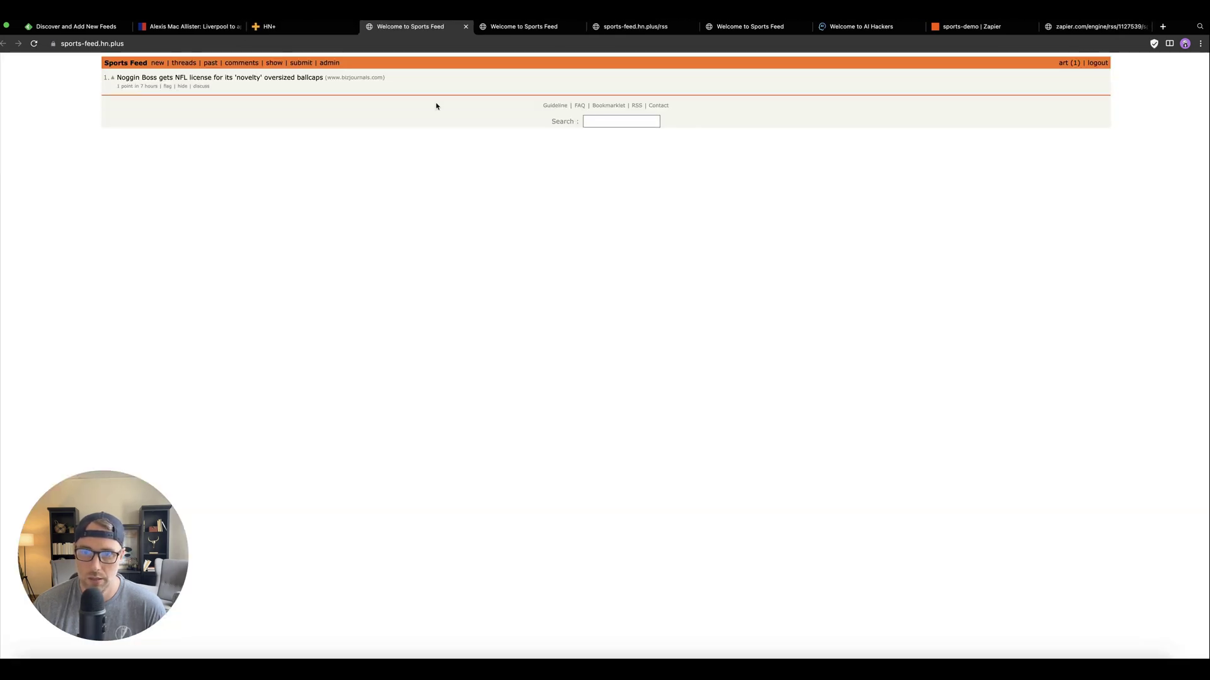
{"action": "left_click", "coordinate": [301, 63]}
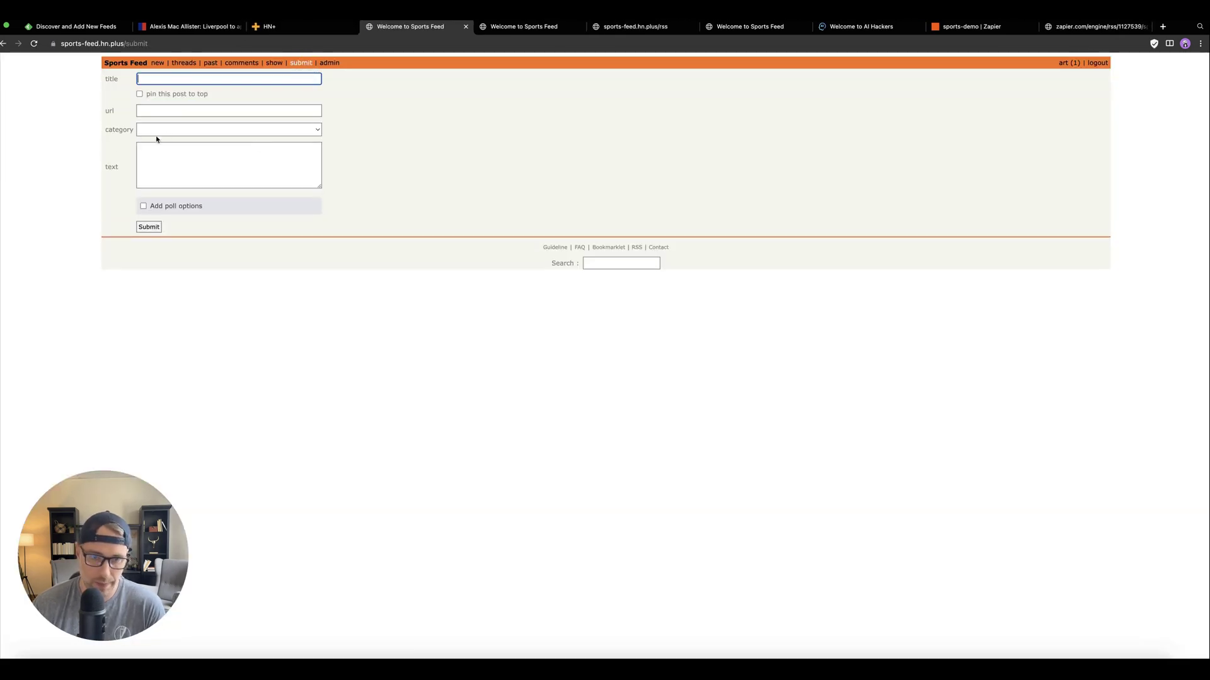
{"action": "left_click", "coordinate": [154, 110]}
{"action": "key", "text": "cmd+v"}
{"action": "left_click", "coordinate": [172, 128]}
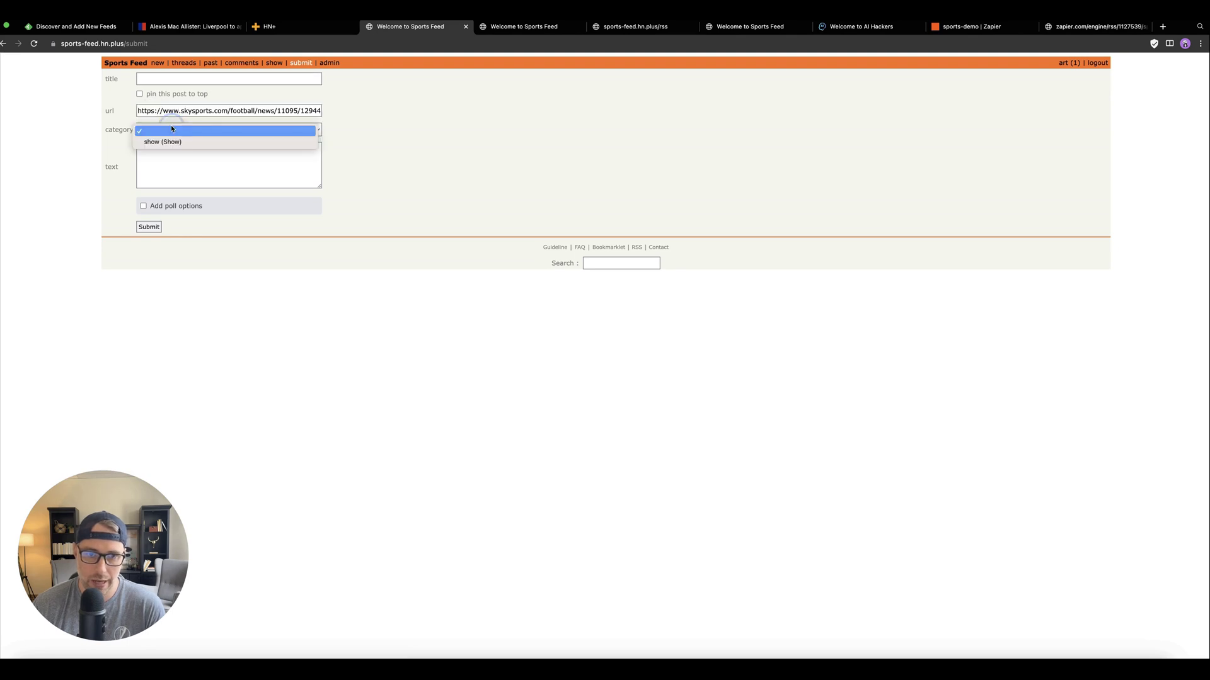
{"action": "left_click", "coordinate": [412, 124]}
{"action": "left_click", "coordinate": [195, 81]}
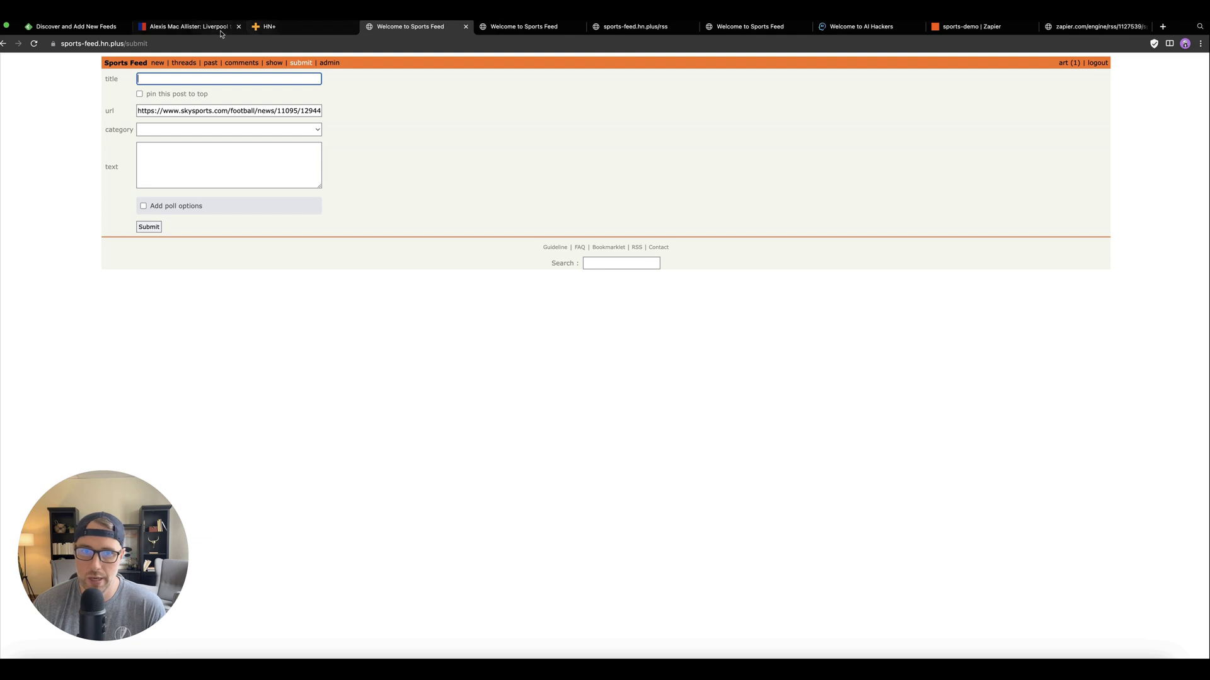
- Copy the Liverpool Mac Allister red card appeal headline from the Sky Sports article
{"action": "left_click", "coordinate": [187, 26]}
{"action": "left_click", "coordinate": [505, 441]}
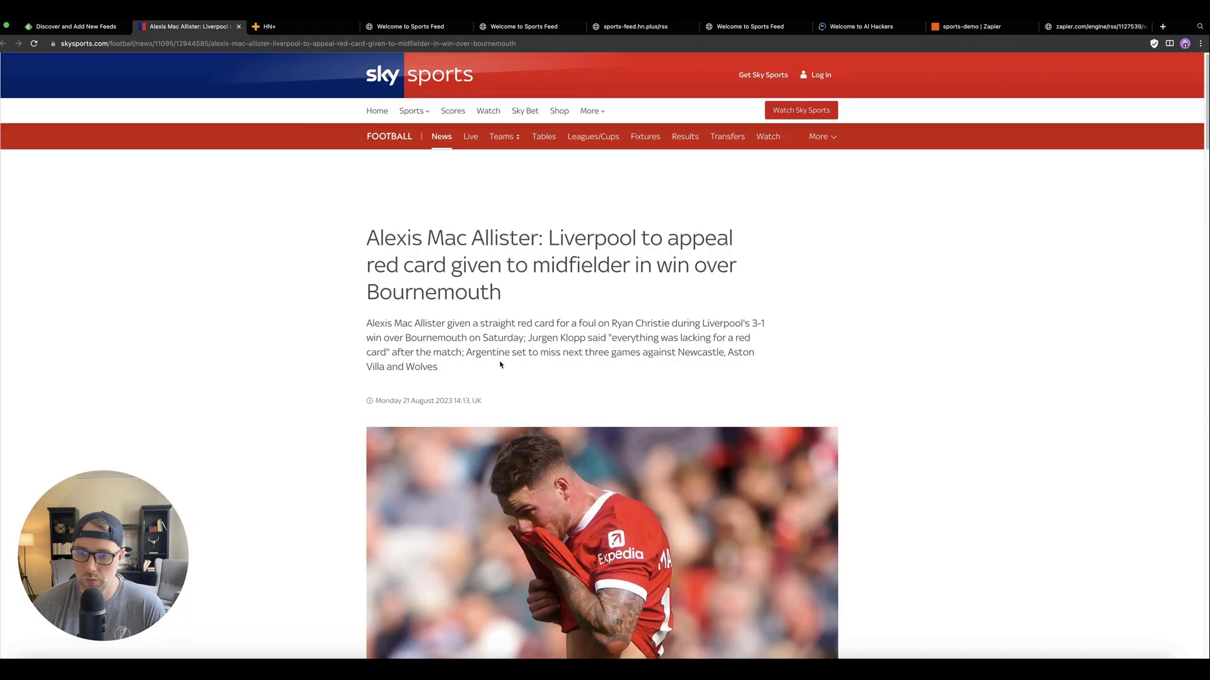
{"action": "left_click_drag", "start_coordinate": [376, 238], "coordinate": [457, 240]}
{"action": "left_click_drag", "start_coordinate": [494, 291], "coordinate": [362, 240]}
{"action": "right_click", "coordinate": [386, 240]}
{"action": "left_click", "coordinate": [403, 265]}
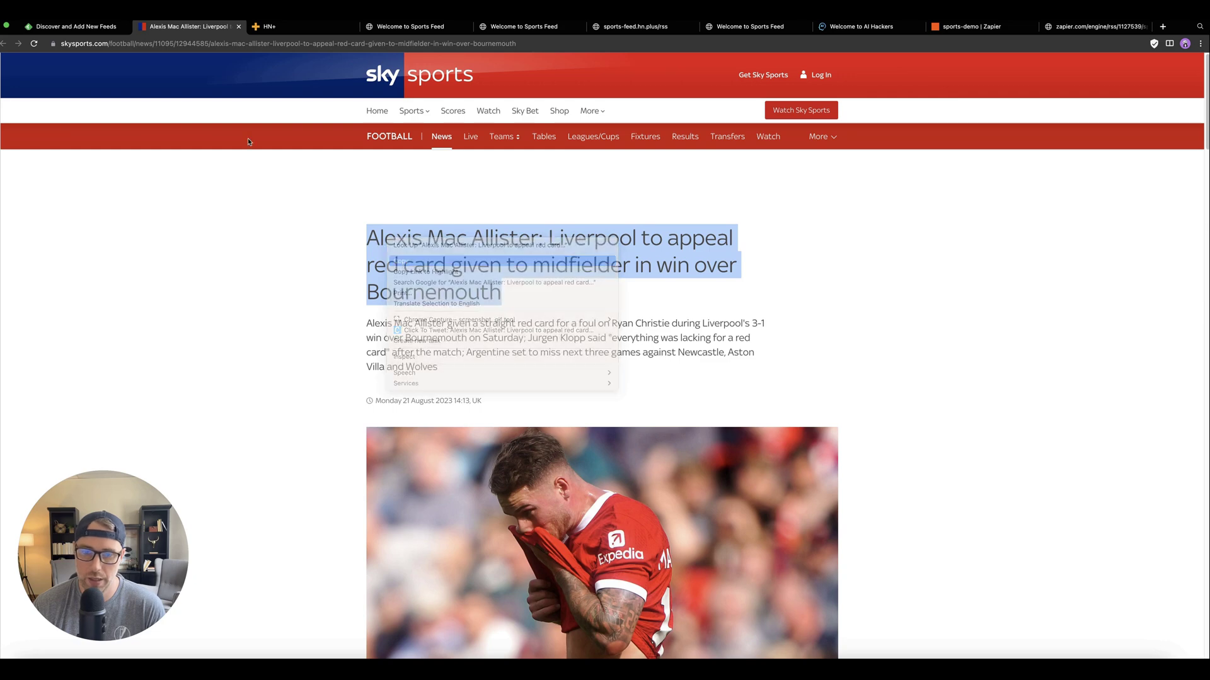
- Paste the headline as the post title and submit the story without a category
{"action": "left_click", "coordinate": [277, 26]}
{"action": "left_click", "coordinate": [630, 27]}
{"action": "left_click", "coordinate": [528, 28]}
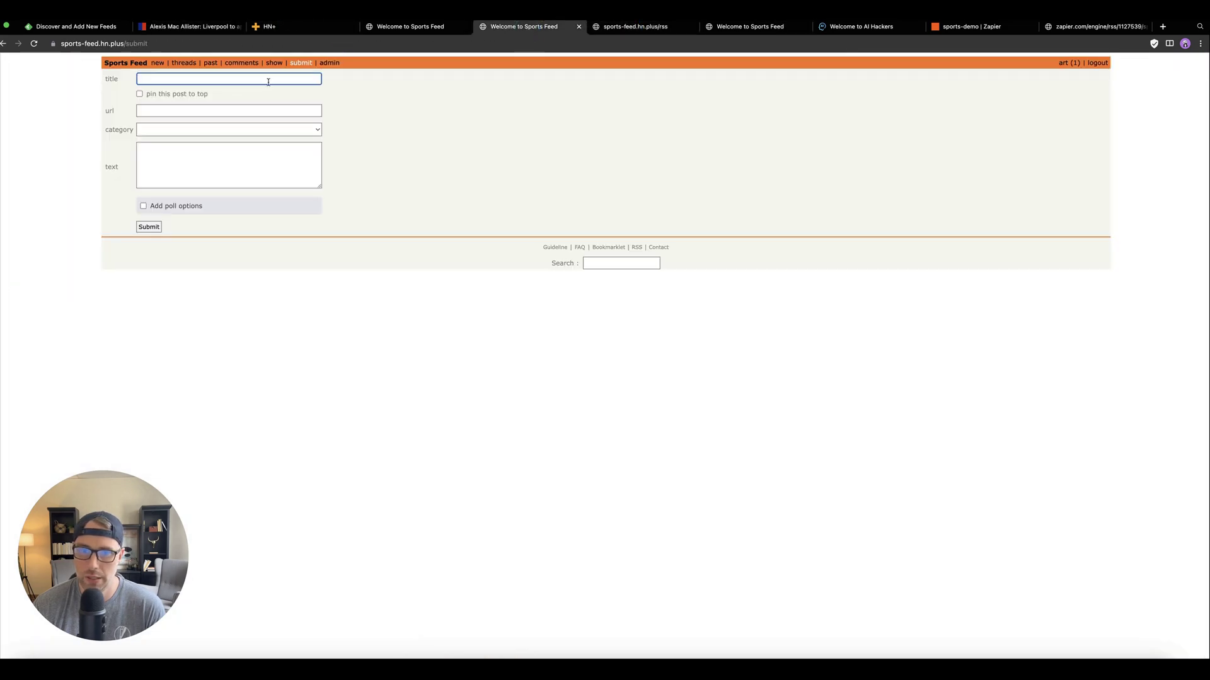
{"action": "left_click", "coordinate": [393, 29]}
{"action": "key", "text": "super+v"}
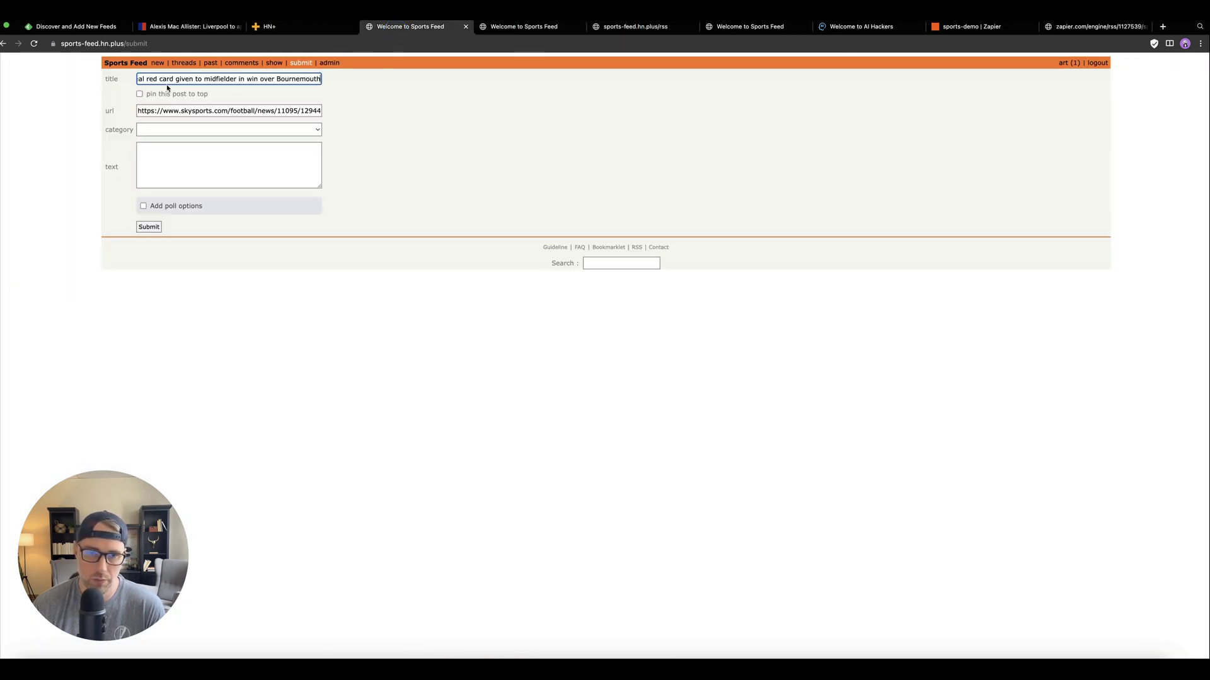
{"action": "left_click", "coordinate": [164, 130]}
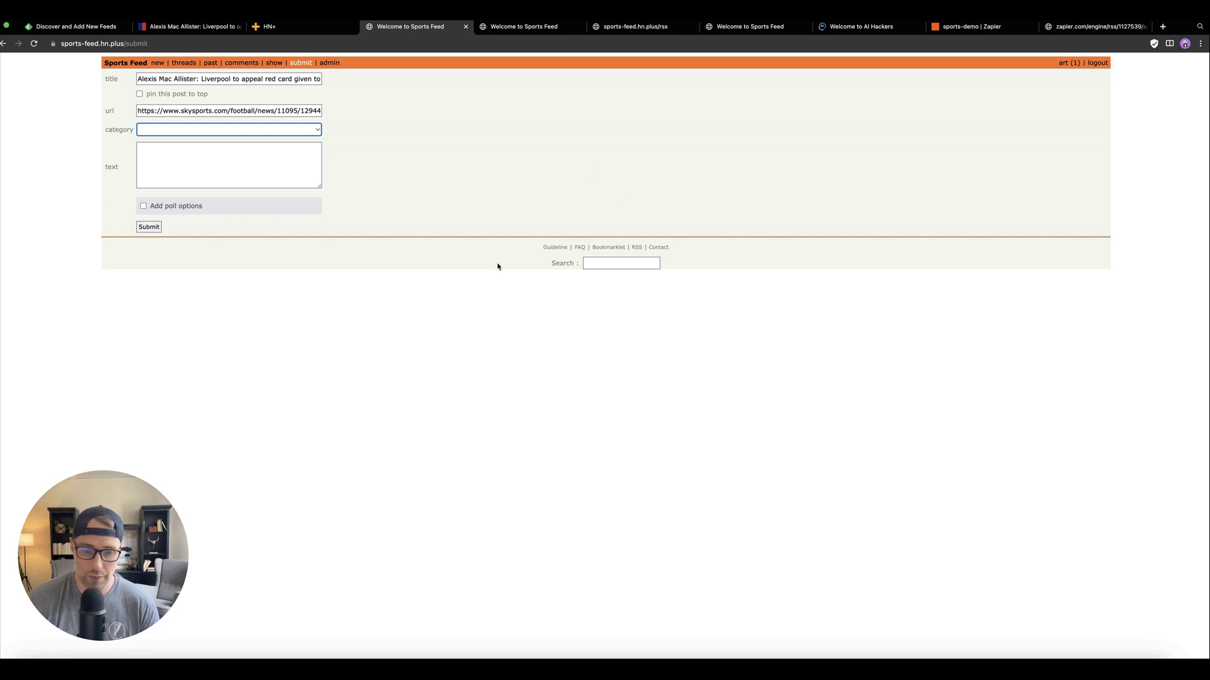
{"action": "left_click", "coordinate": [148, 227]}
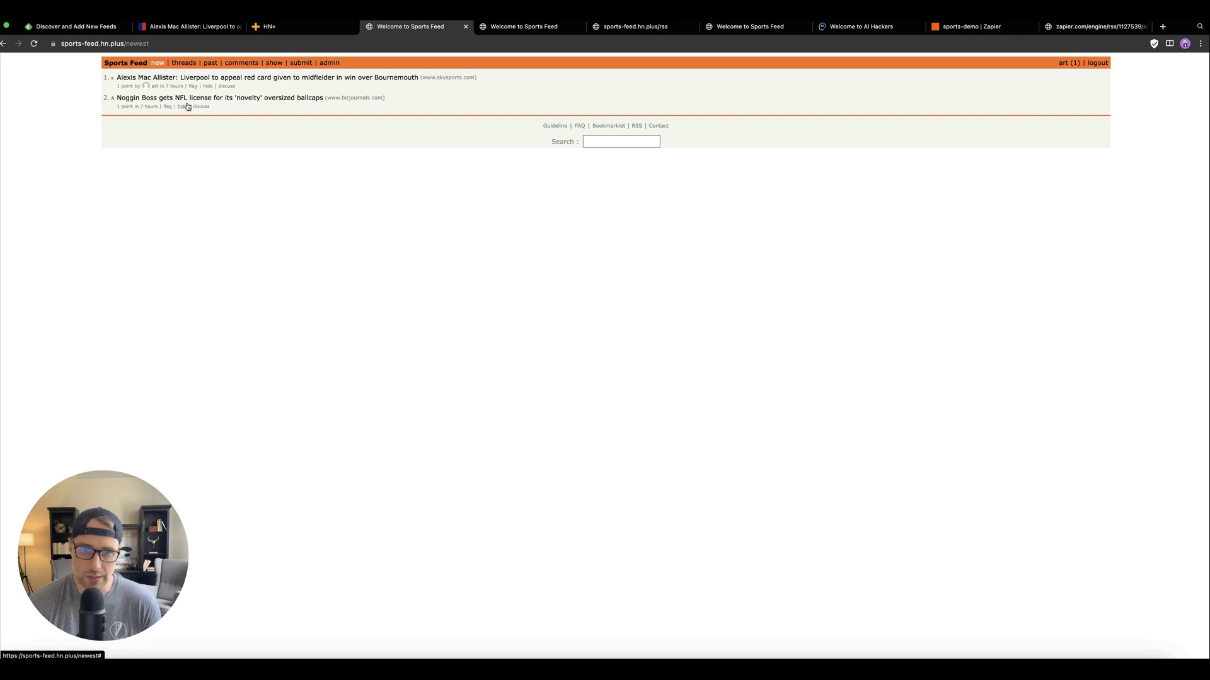
- In the admin member Access settings, tick the Google registration option and save
{"action": "left_click", "coordinate": [271, 26]}
{"action": "scroll", "coordinate": [320, 340], "scroll_direction": "down", "scroll_amount": 3}
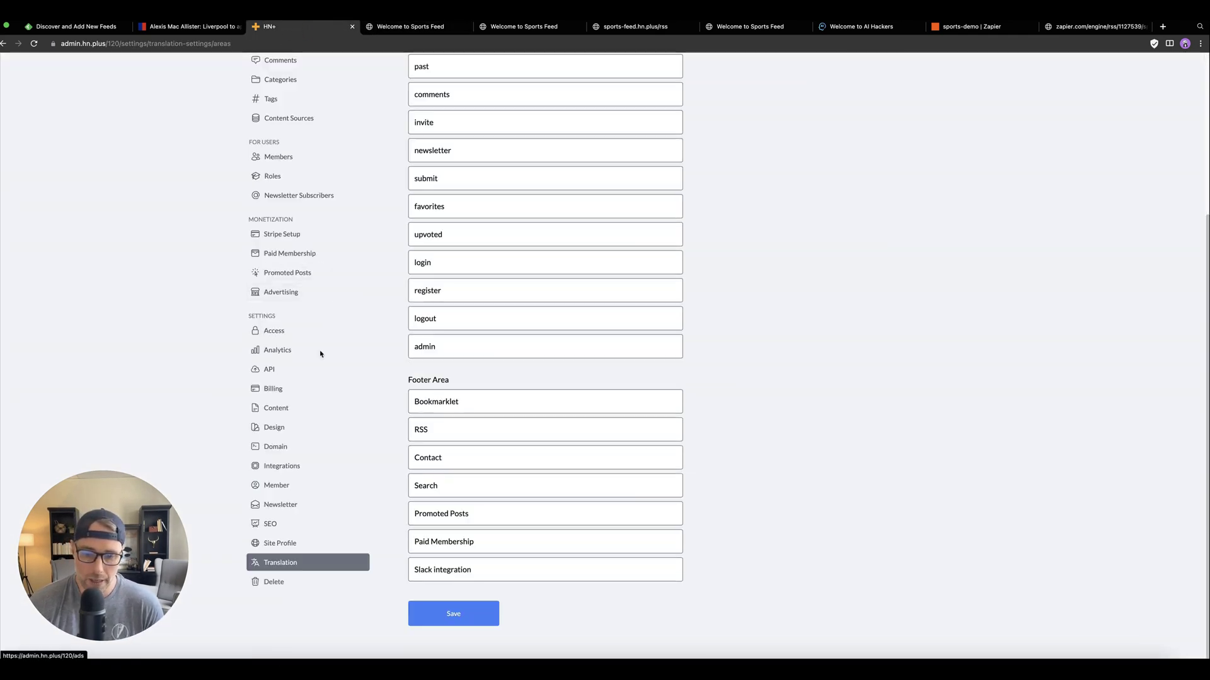
{"action": "left_click", "coordinate": [286, 485]}
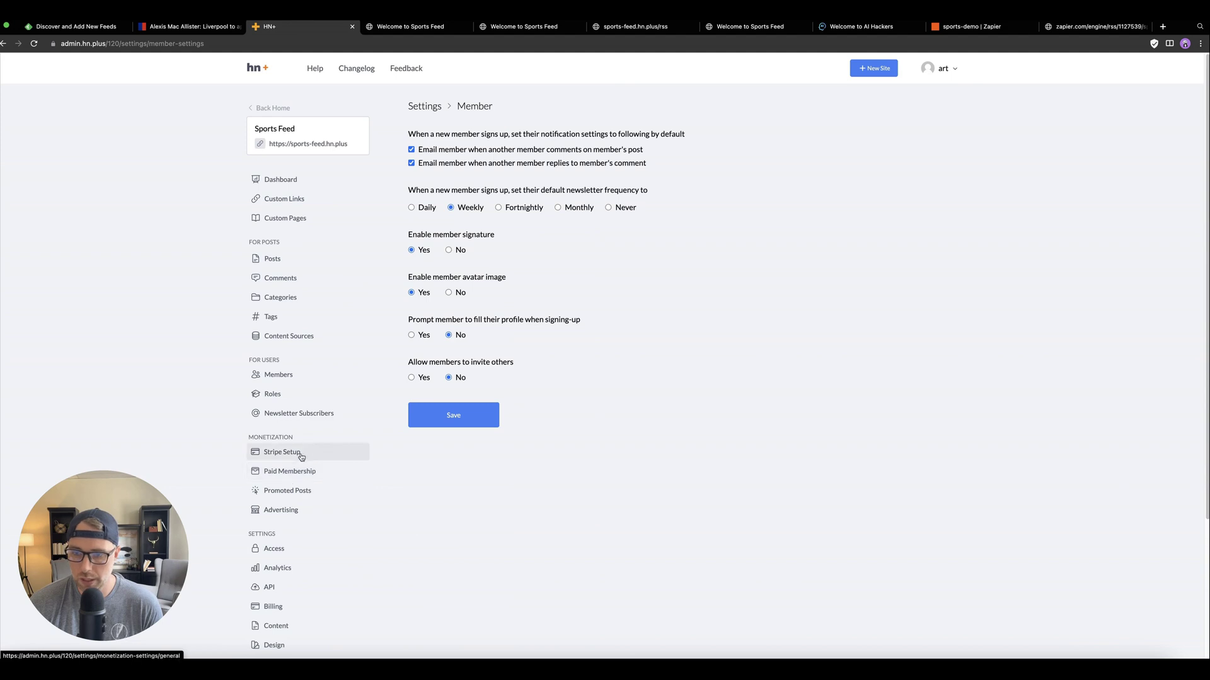
{"action": "scroll", "coordinate": [290, 504], "scroll_direction": "down", "scroll_amount": 3}
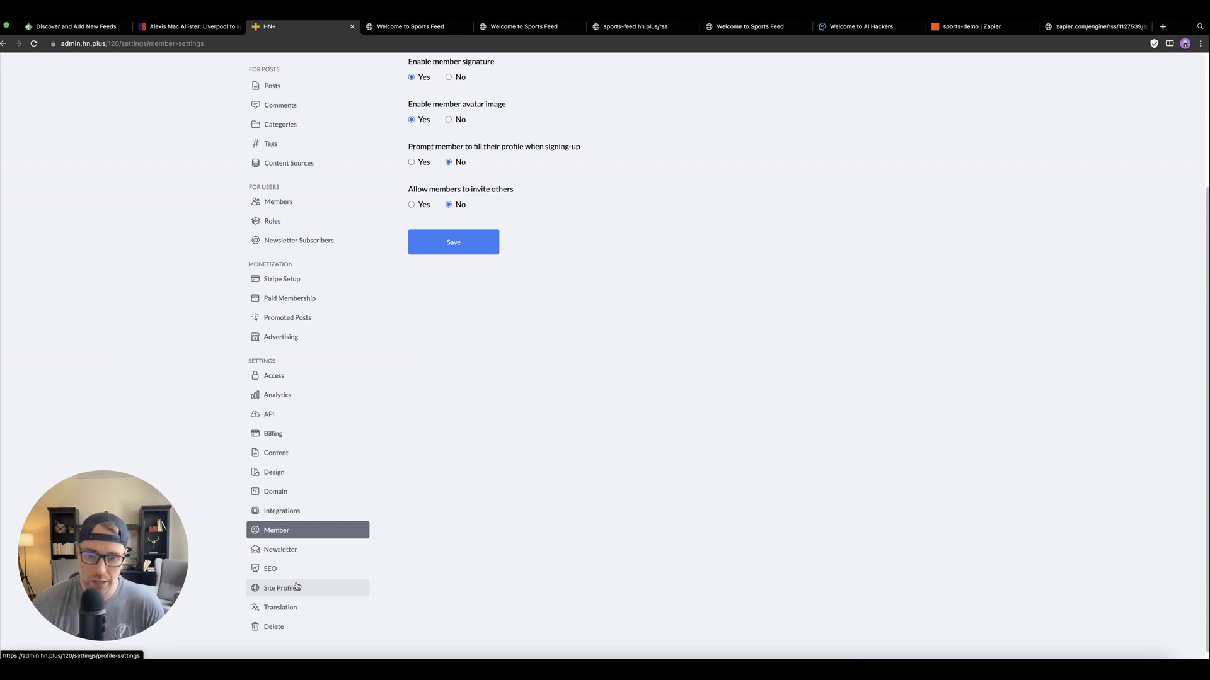
{"action": "left_click", "coordinate": [296, 376]}
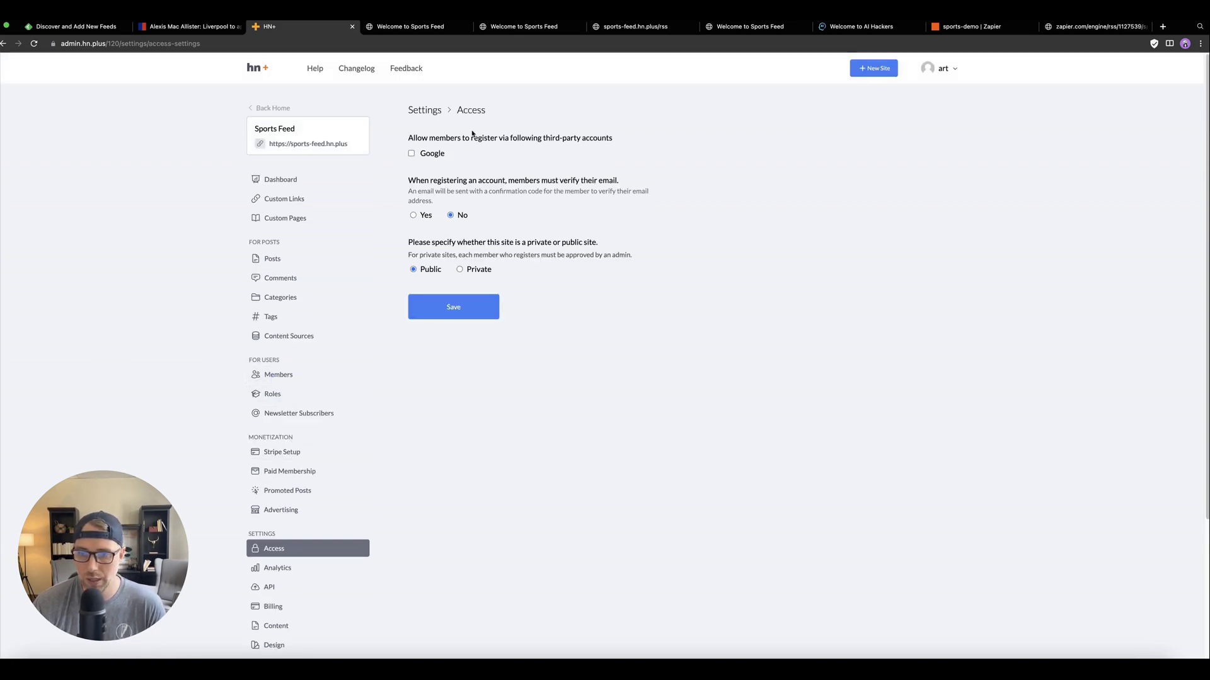
{"action": "left_click", "coordinate": [431, 155]}
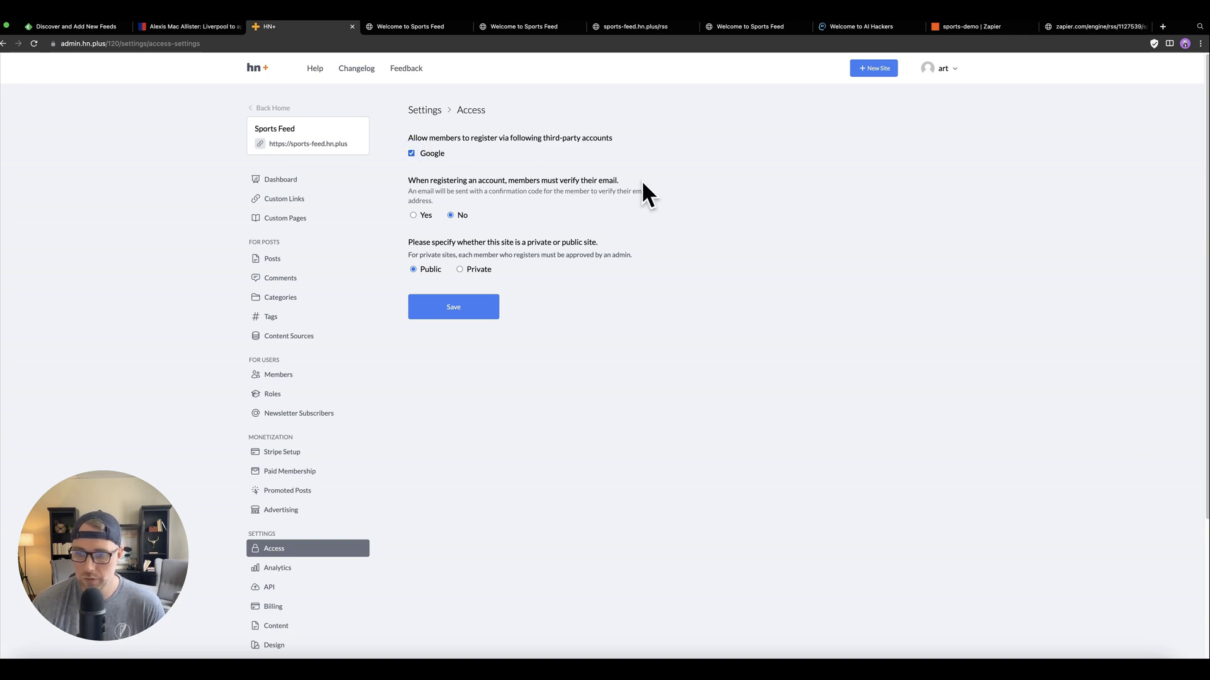
{"action": "left_click", "coordinate": [467, 307]}
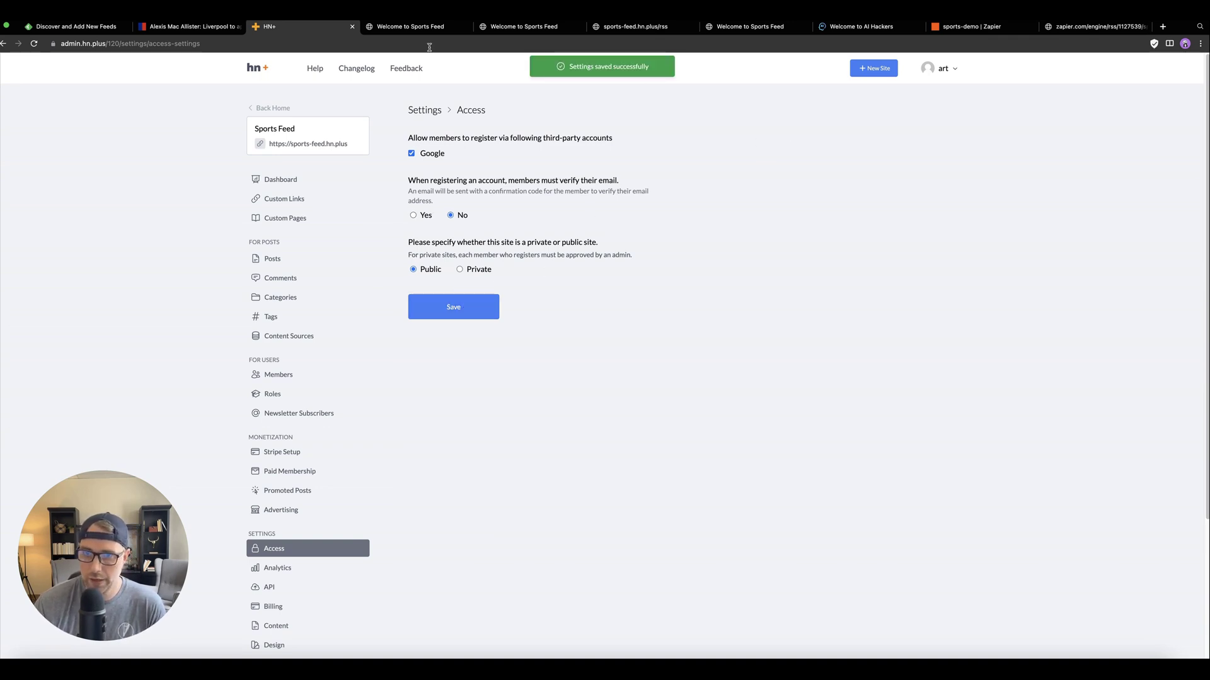
- Log out of Sports Feed and open its Sign up page showing the Google sign-in option
{"action": "left_click", "coordinate": [402, 26]}
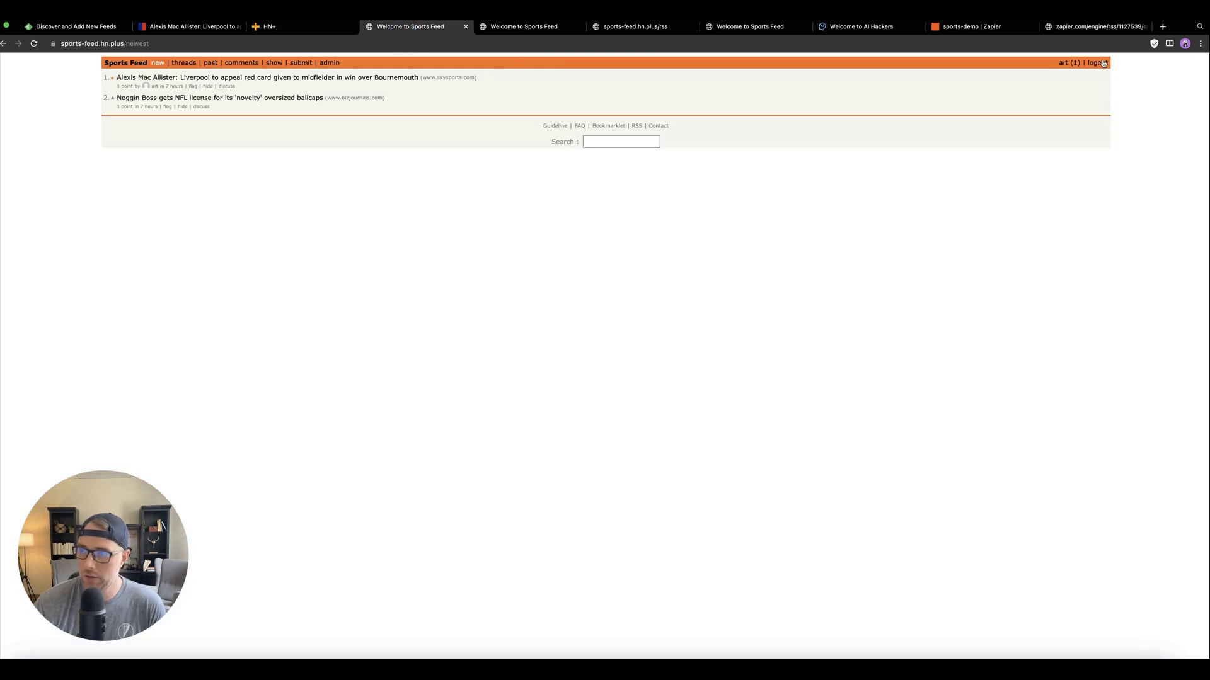
{"action": "left_click", "coordinate": [1099, 63]}
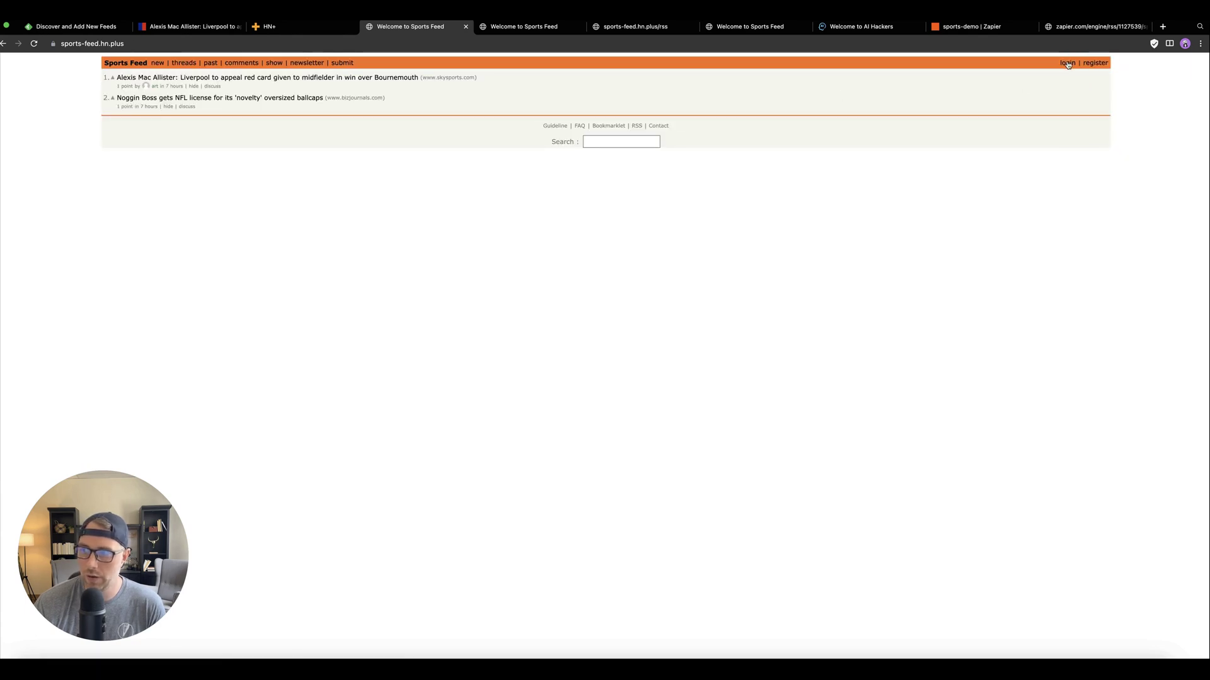
{"action": "left_click", "coordinate": [1087, 63]}
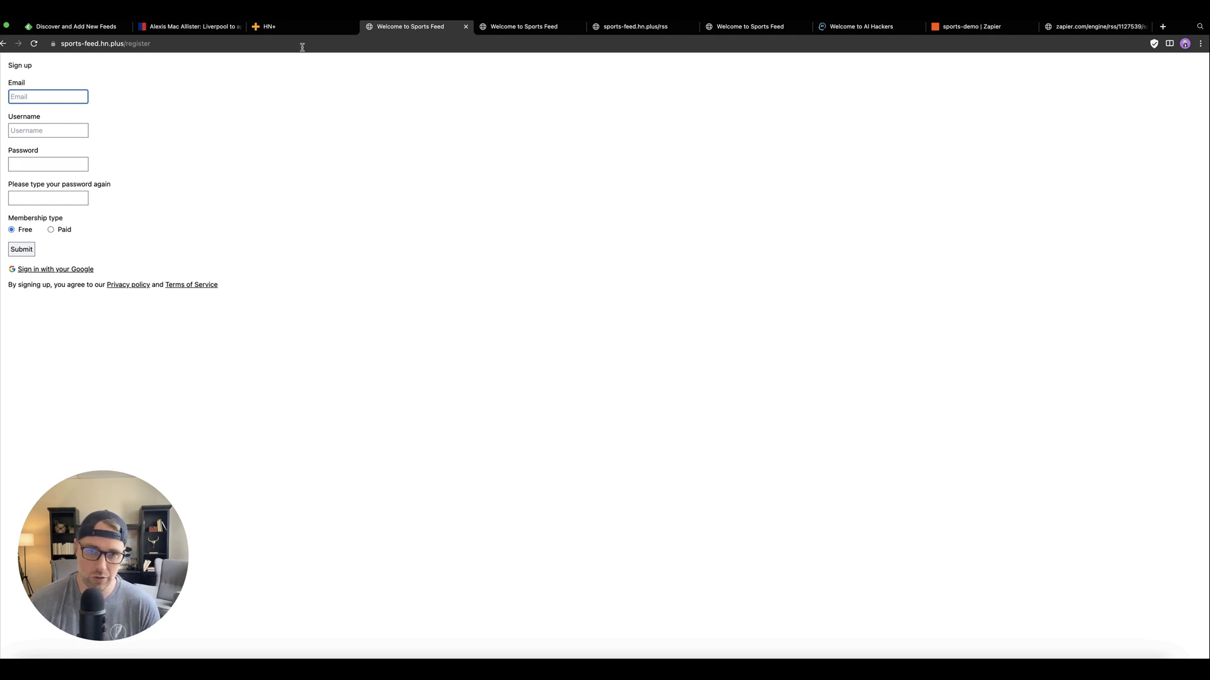
- Open the sports-feed.hn.plus site in a new tab from the HN+ admin
{"action": "left_click", "coordinate": [278, 26]}
{"action": "left_click", "coordinate": [292, 143]}
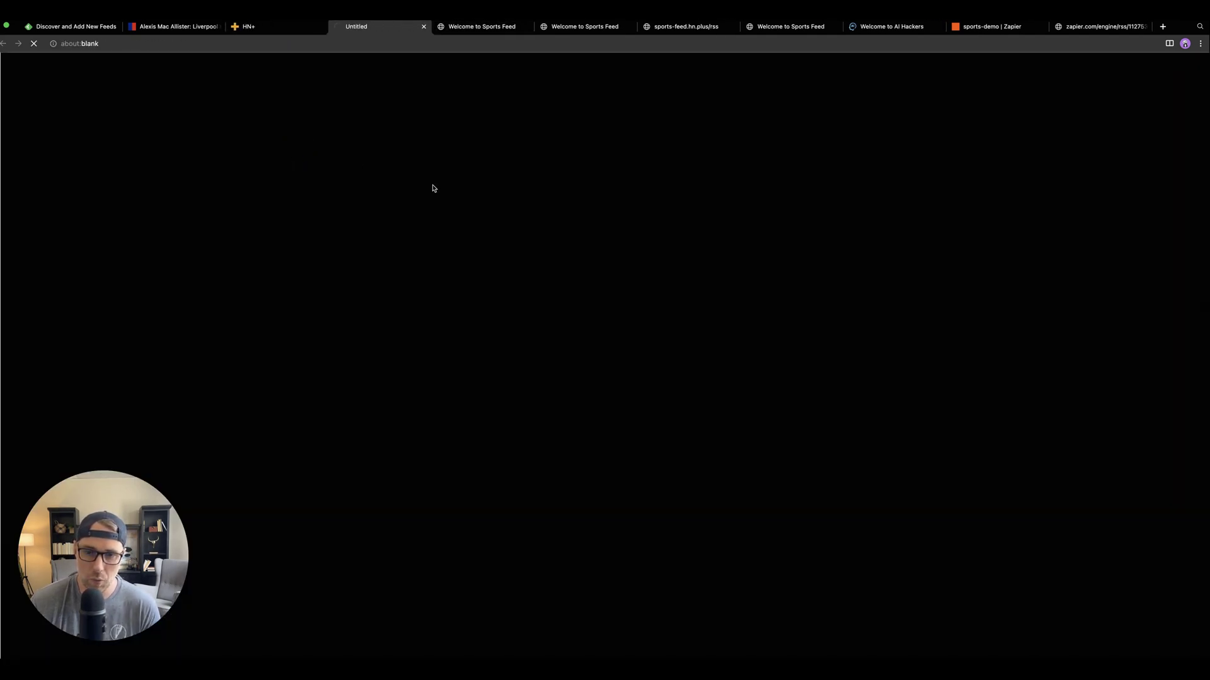